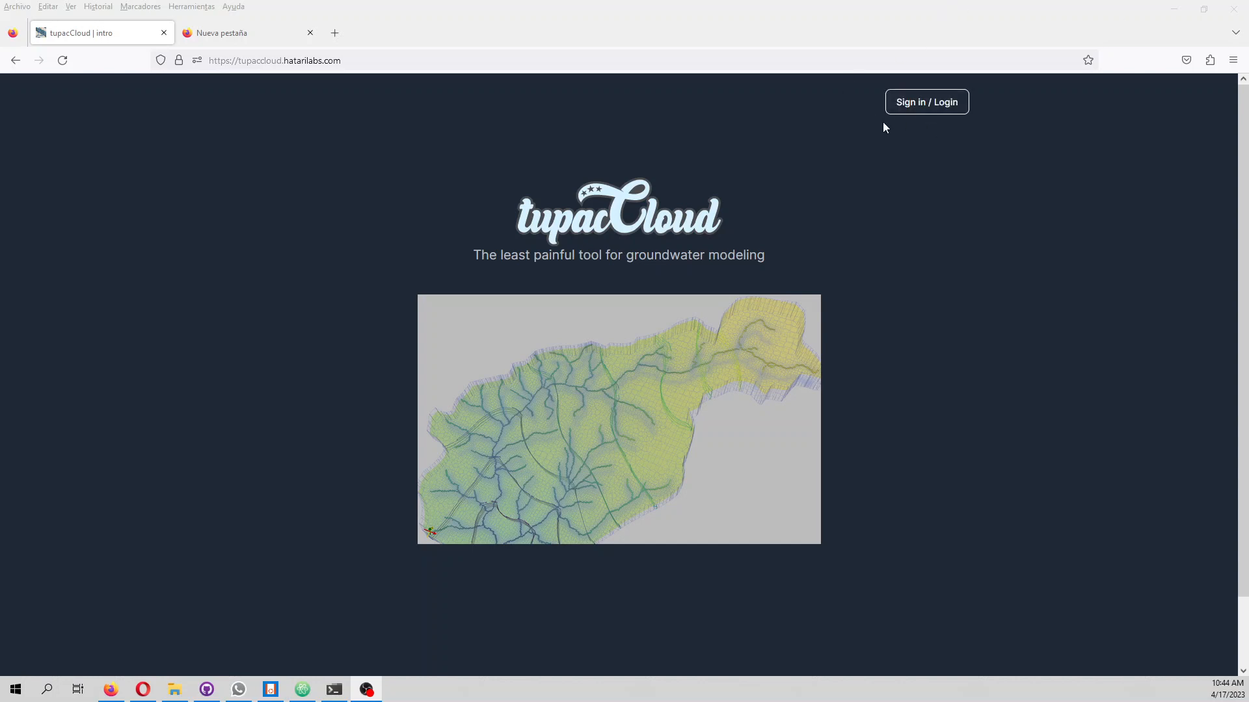
Start signing in to Tupac Cloud with a Hatarilabs Apps account and continue to the account login form
{"action": "left_click", "coordinate": [924, 105]}
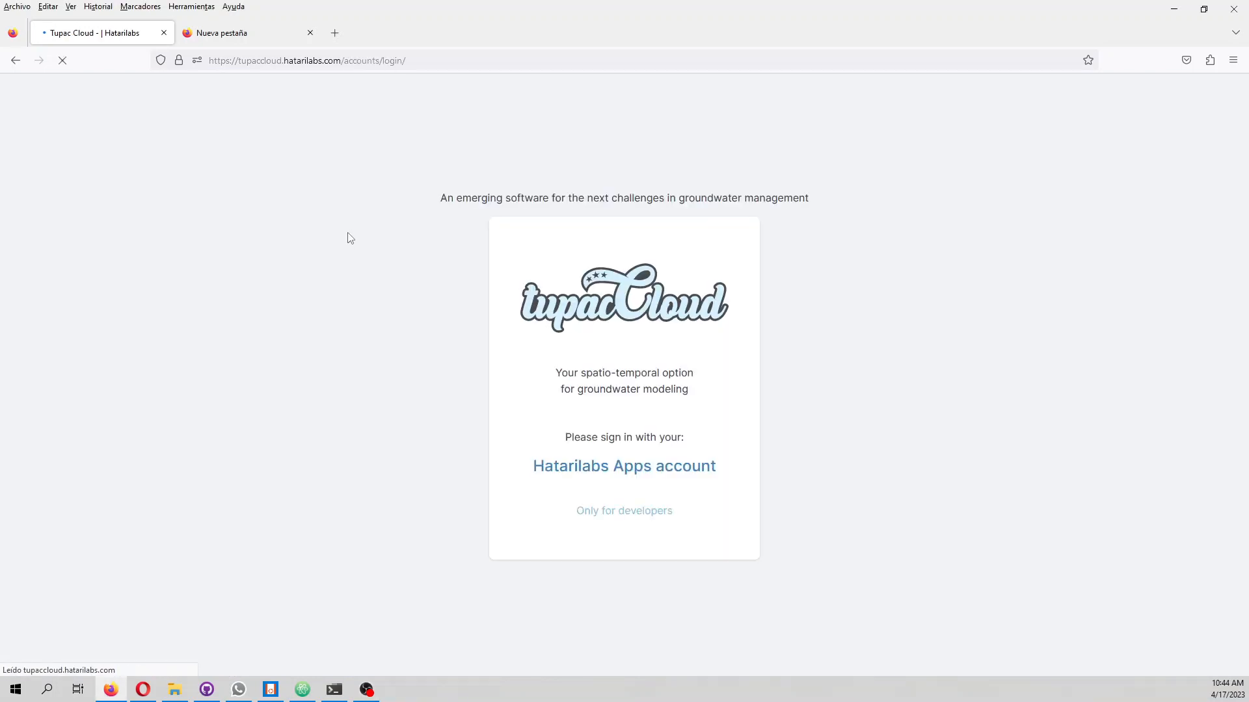
{"action": "left_click", "coordinate": [556, 463]}
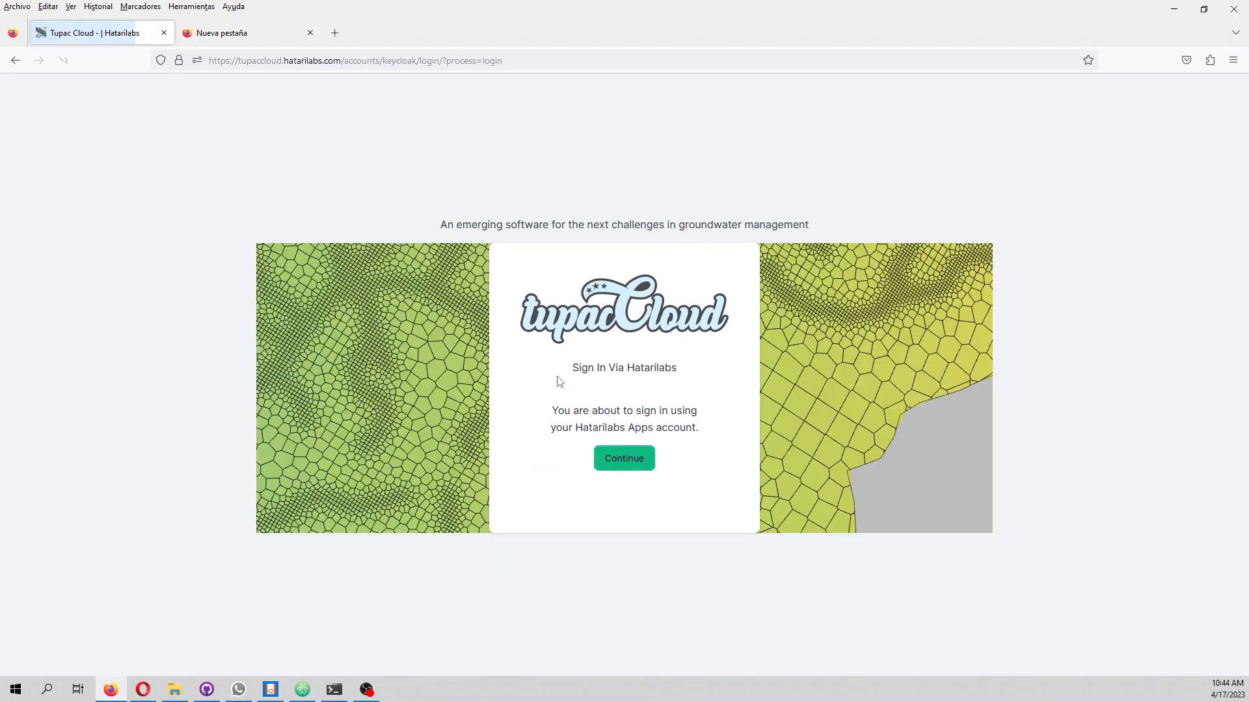
{"action": "left_click", "coordinate": [624, 457]}
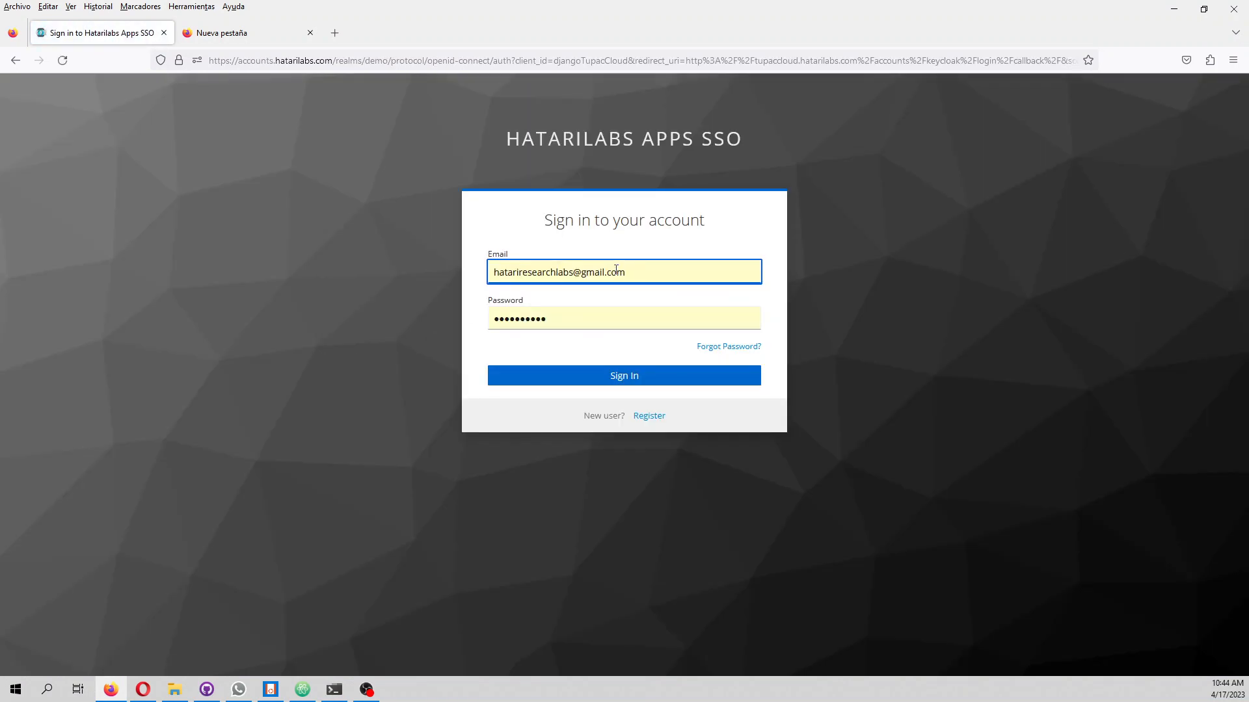
Replace the prefilled sign-in e-mail with the account's e-mail address
{"action": "left_click_drag", "start_coordinate": [633, 274], "coordinate": [267, 250]}
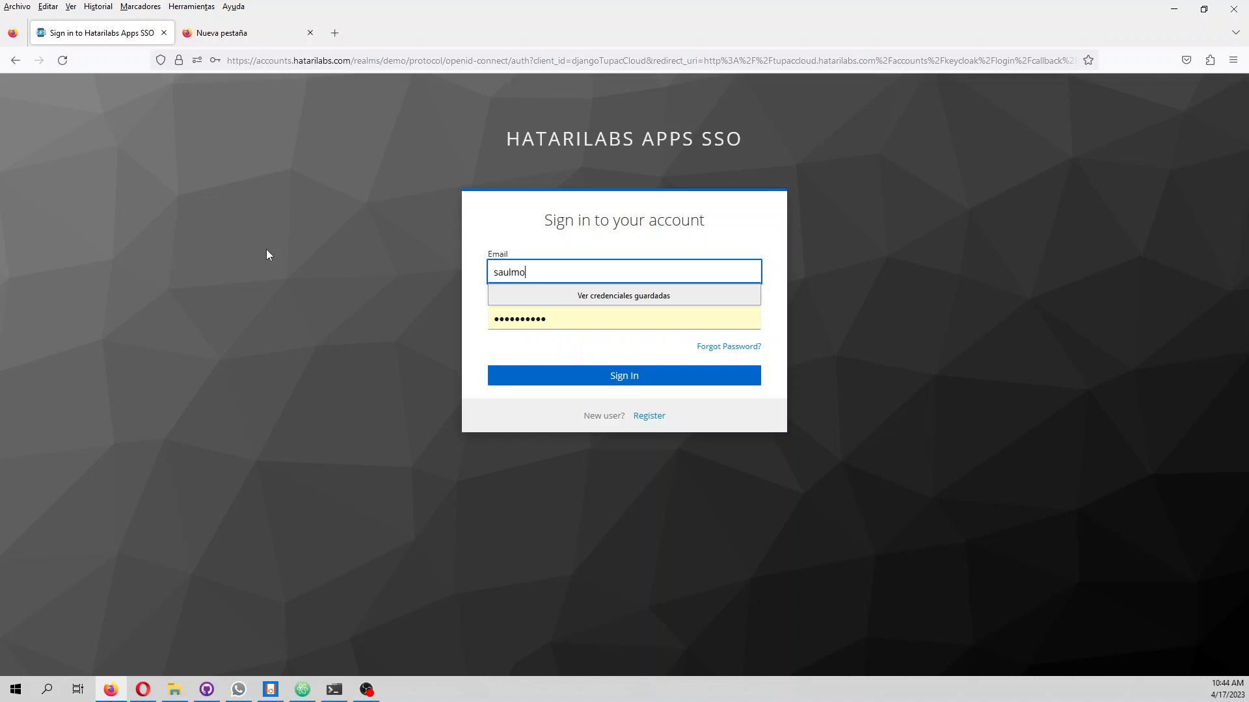
{"action": "type", "text": "om"}
{"action": "key", "text": "Tab"}
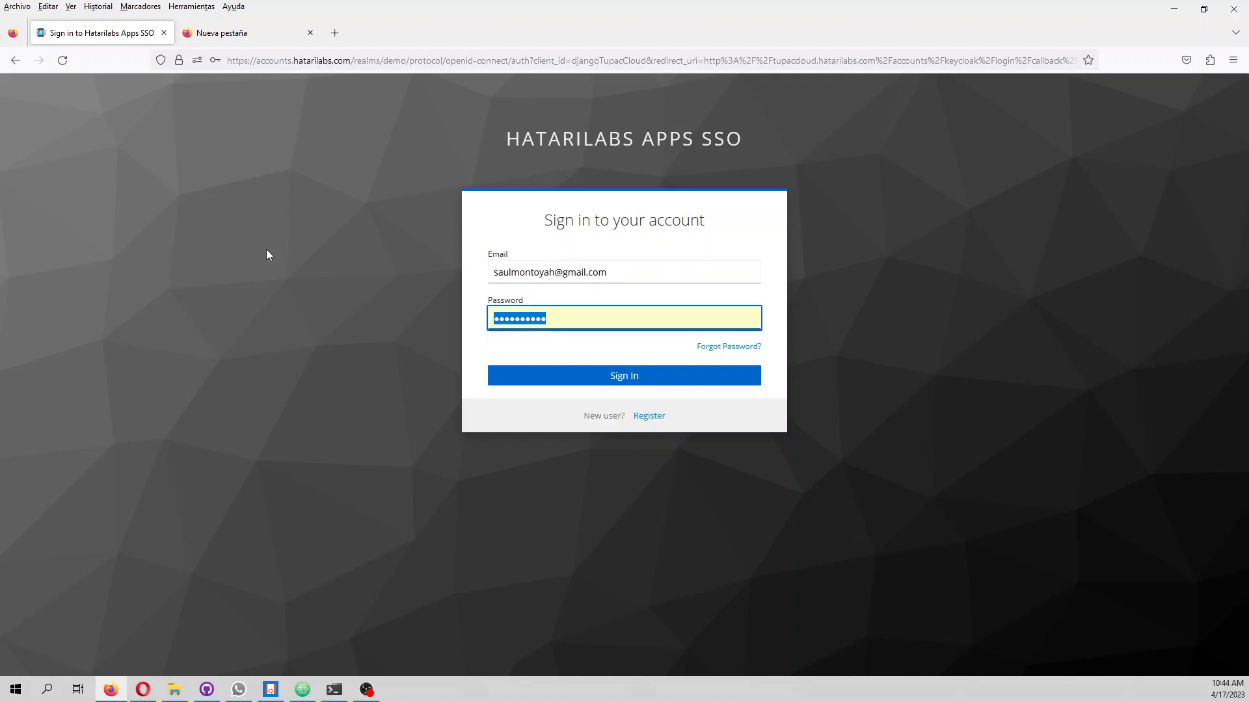
Try to sign in by entering the account password
{"action": "type", "text": "••••••••••"}
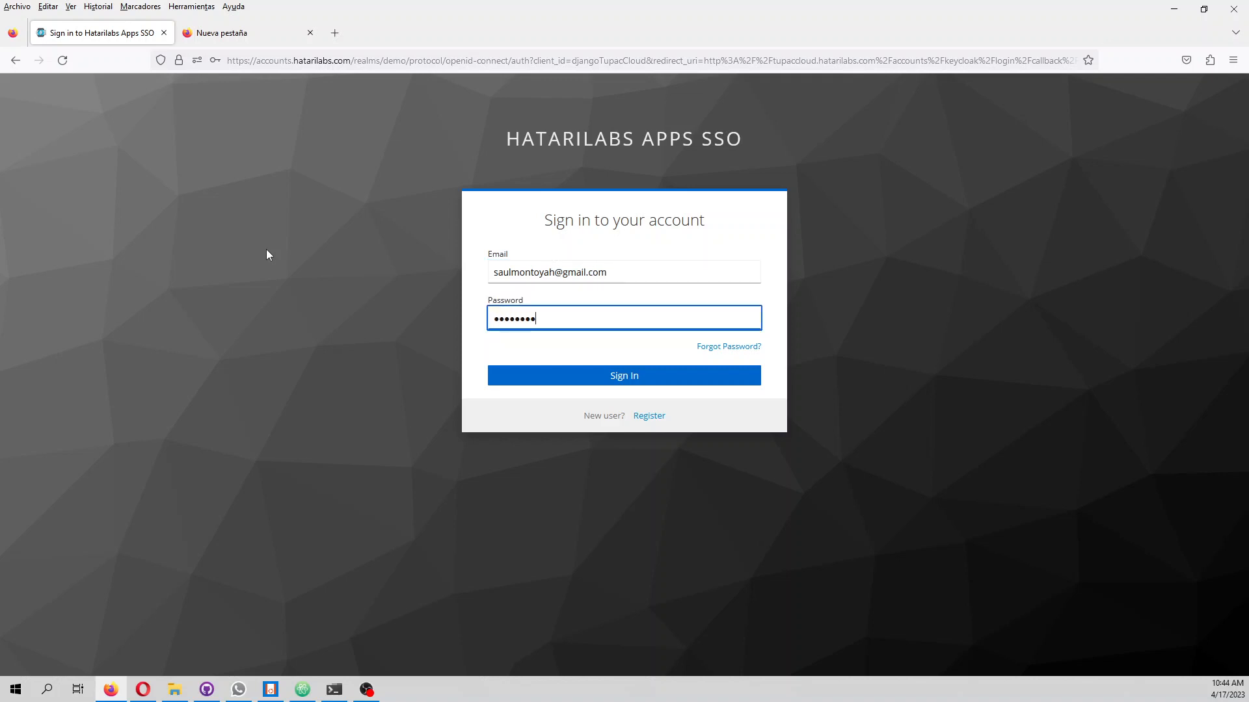
{"action": "key", "text": "Return"}
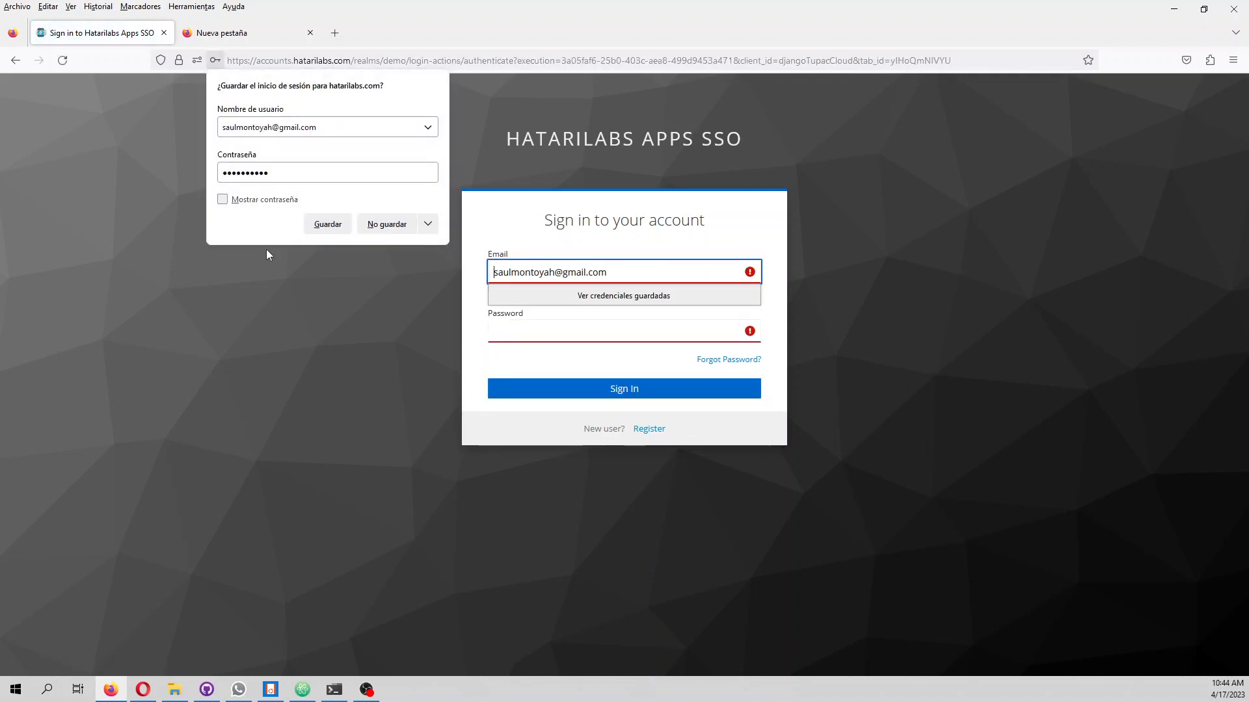
Re-enter the account password and sign in to Tupac Cloud
{"action": "left_click", "coordinate": [533, 335]}
{"action": "type", "text": "••••••"}
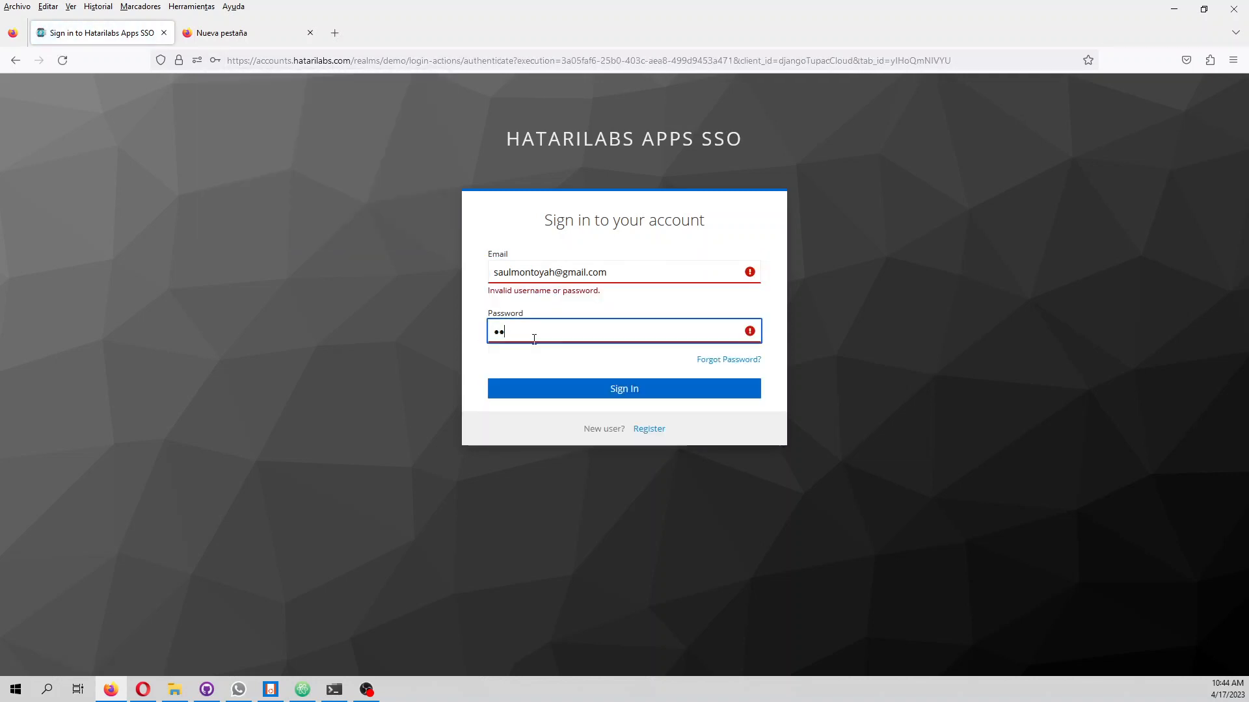
{"action": "key", "text": "BackSpace"}
{"action": "key", "text": "BackSpace"}
{"action": "key", "text": "BackSpace"}
{"action": "key", "text": "BackSpace"}
{"action": "key", "text": "BackSpace"}
{"action": "key", "text": "BackSpace"}
{"action": "type", "text": "••••••••••"}
{"action": "key", "text": "Return"}
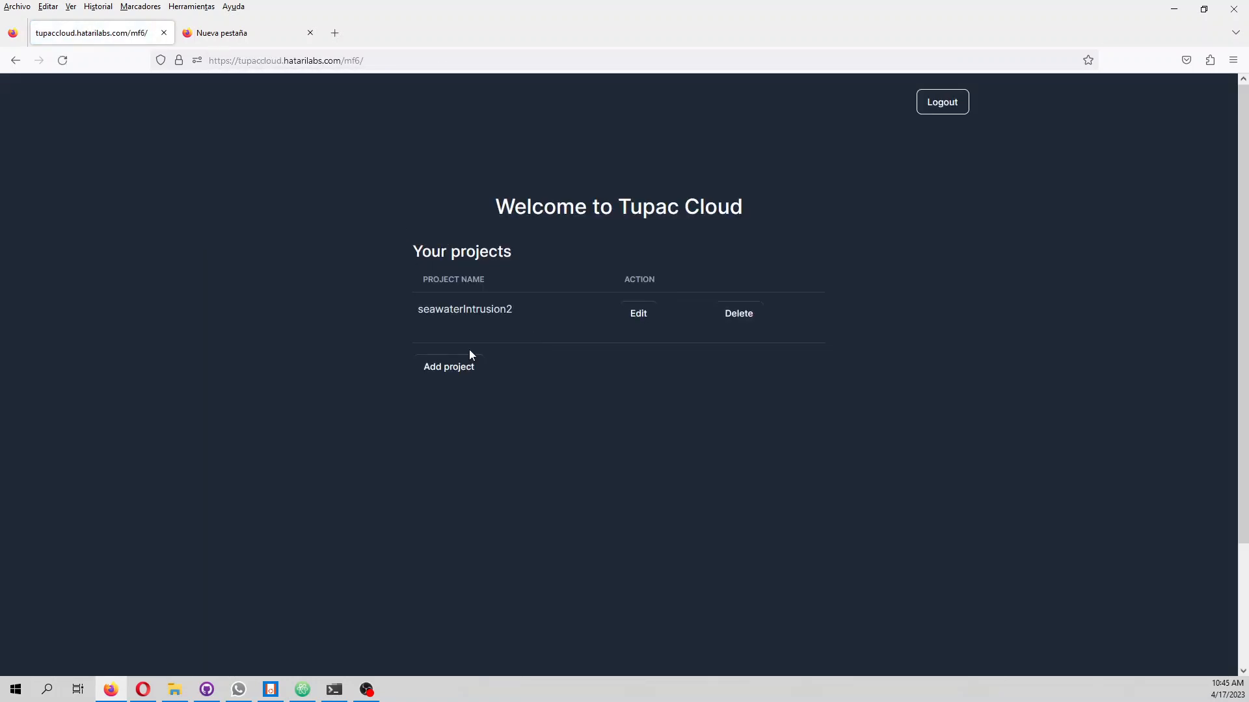
Add a new project and set its model name to coastalAquifer
{"action": "left_click", "coordinate": [449, 367]}
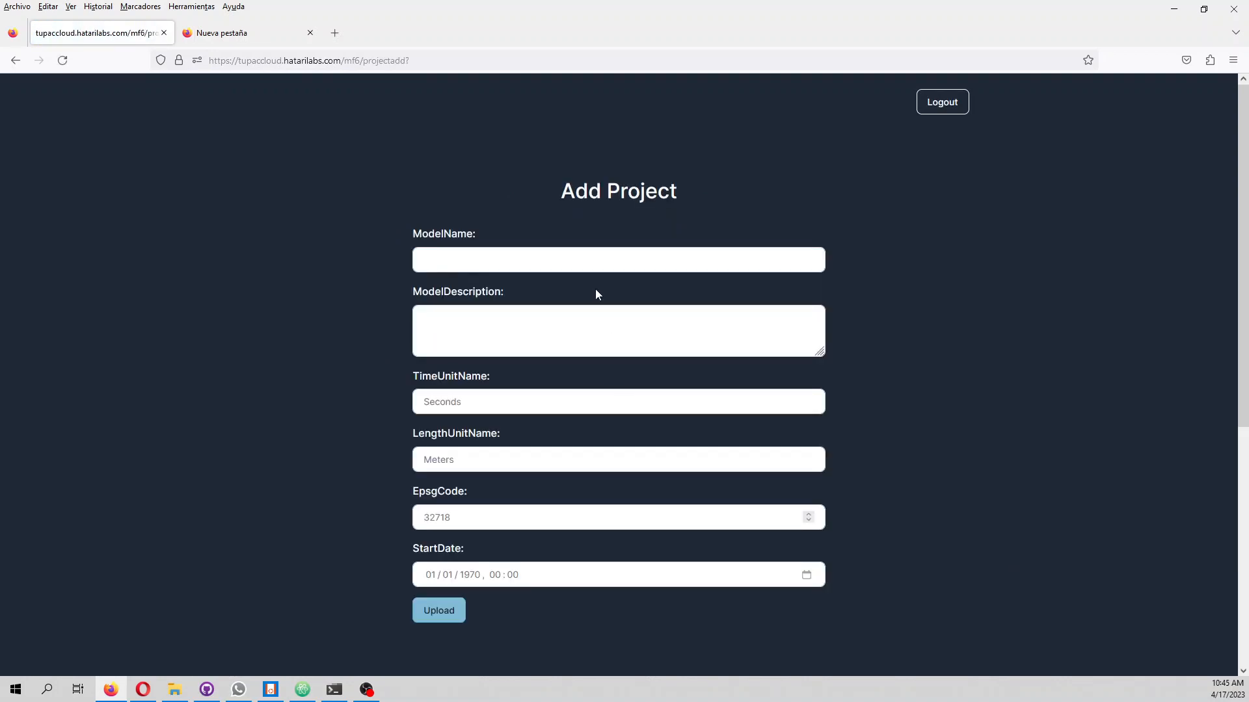
{"action": "type", "text": "sea"}
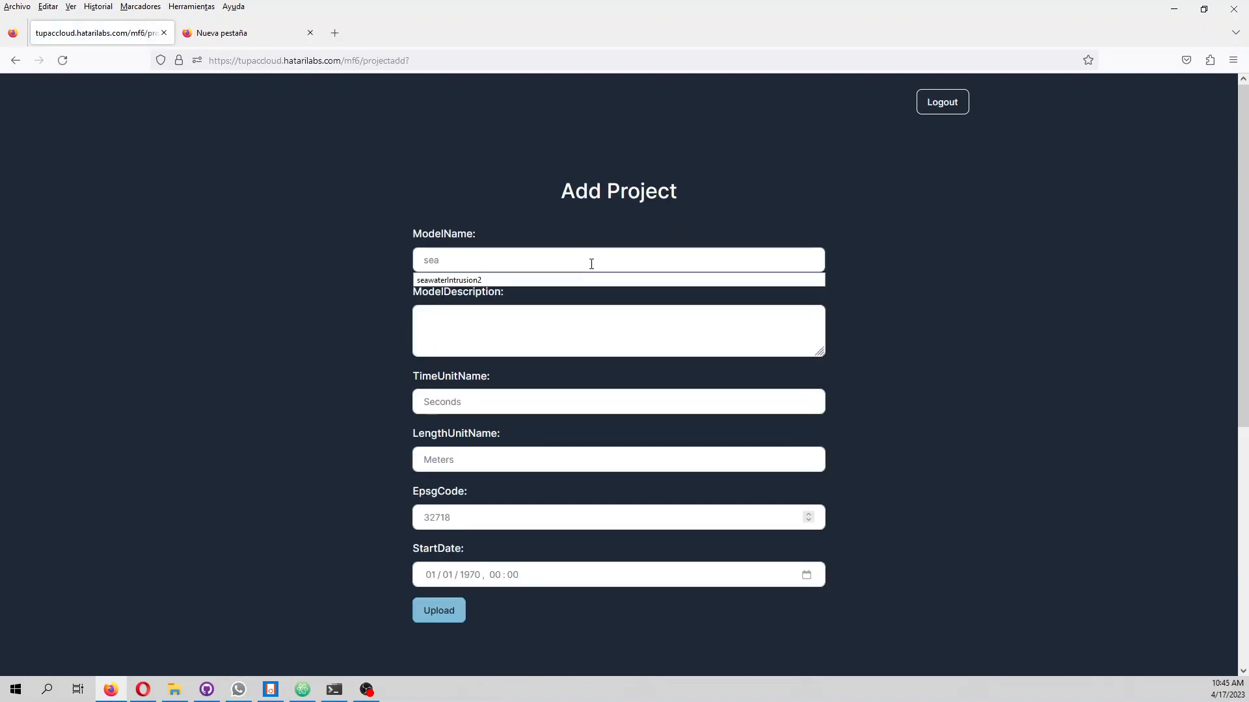
{"action": "type", "text": "waterI"}
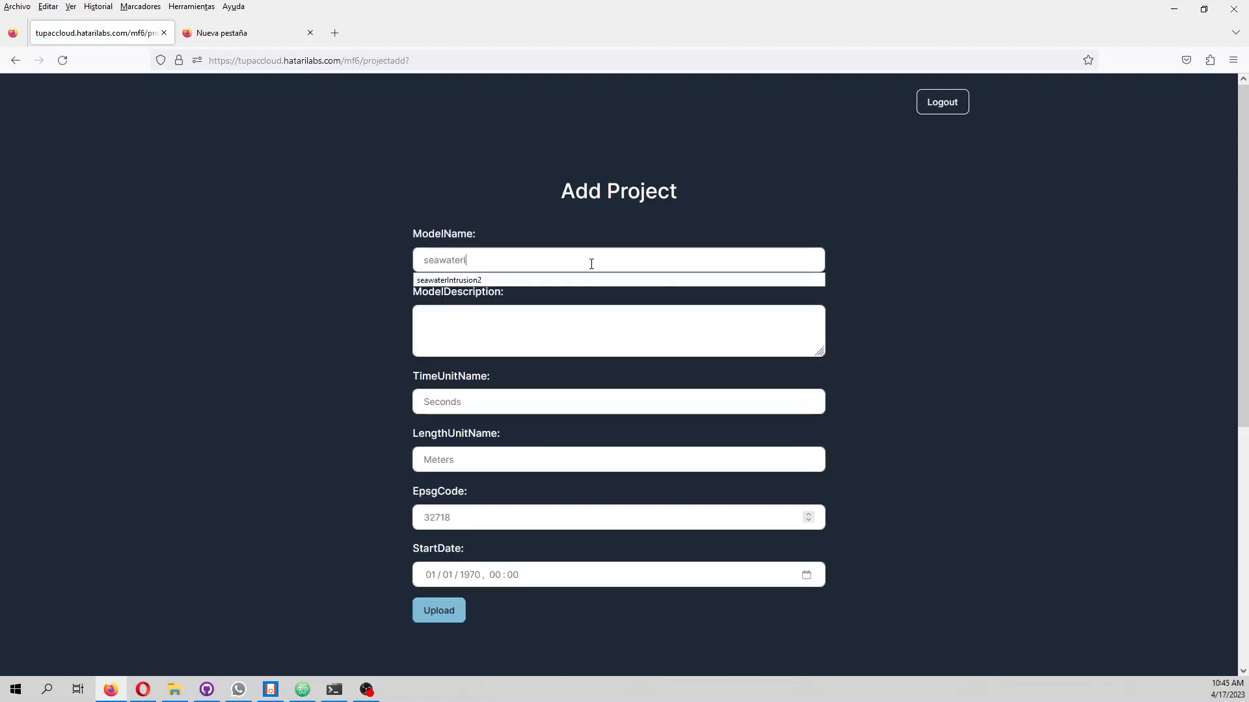
{"action": "type", "text": "nru"}
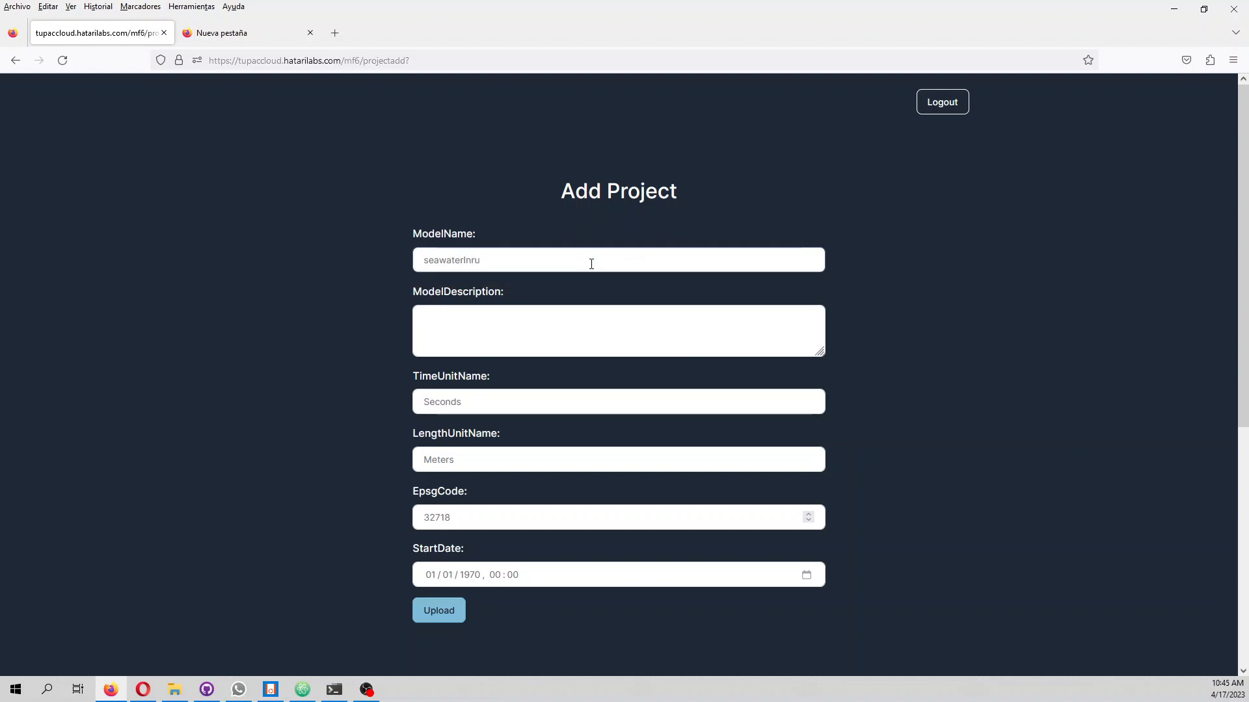
{"action": "key", "text": "BackSpace"}
{"action": "key", "text": "BackSpace"}
{"action": "key", "text": "BackSpace"}
{"action": "key", "text": "BackSpace"}
{"action": "key", "text": "BackSpace"}
{"action": "key", "text": "BackSpace"}
{"action": "key", "text": "BackSpace"}
{"action": "key", "text": "BackSpace"}
{"action": "key", "text": "BackSpace"}
{"action": "key", "text": "BackSpace"}
{"action": "key", "text": "BackSpace"}
{"action": "key", "text": "BackSpace"}
{"action": "type", "text": "coastalAquifer"}
{"action": "key", "text": "Tab"}
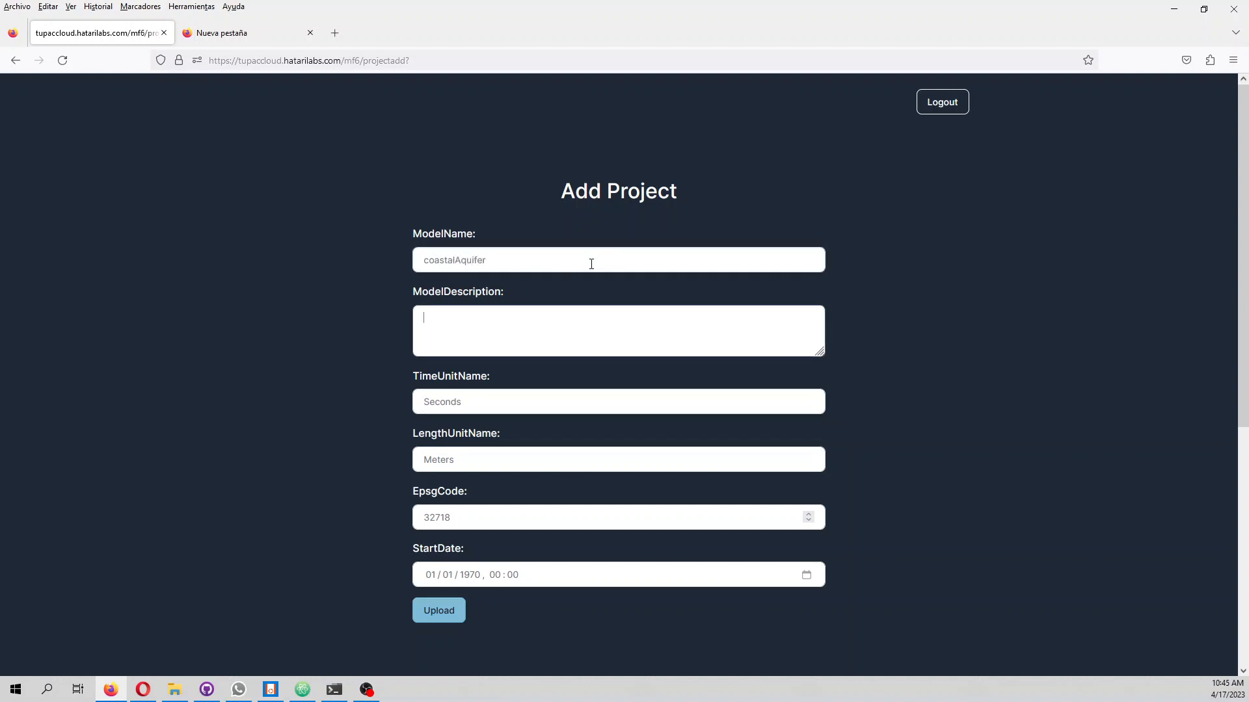
Enter "coastal aquifer modeling" as the model description
{"action": "type", "text": "co"}
{"action": "type", "text": "asta"}
{"action": "type", "text": "k"}
{"action": "type", "text": " aquifer mod"}
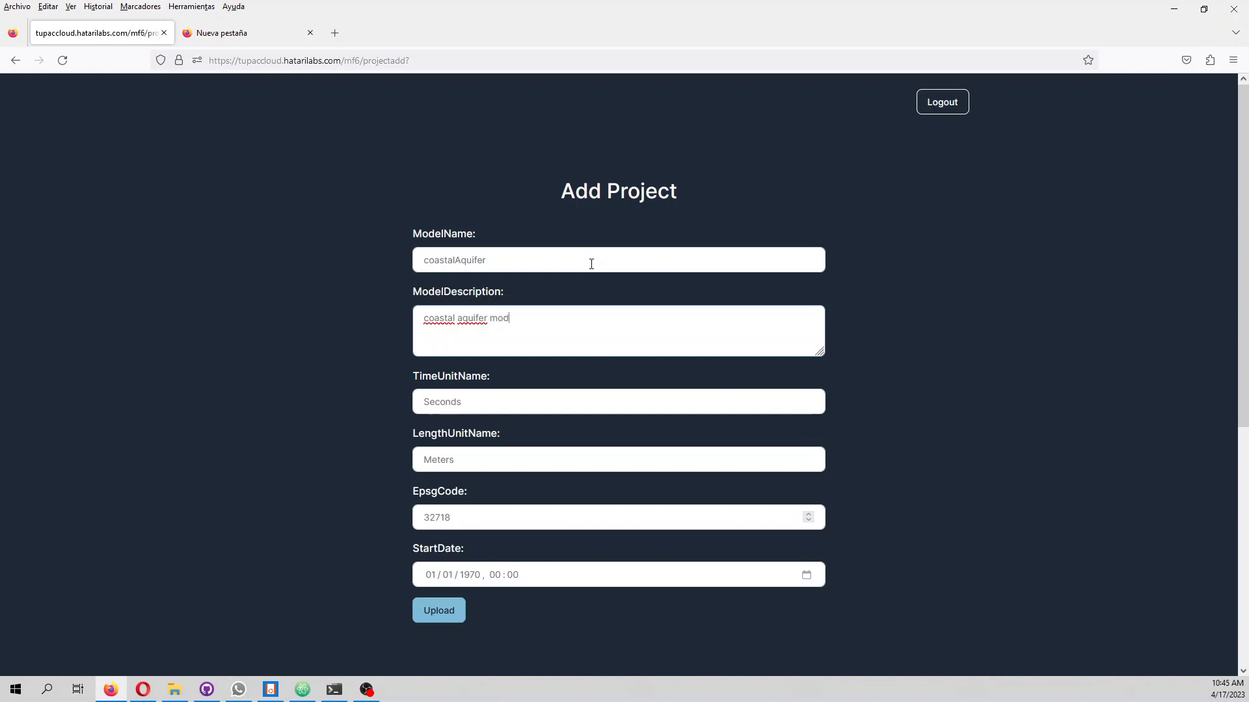
{"action": "type", "text": "eling"}
Set the start date's year to 1980, upload the new project and open coastalAquifer for editing
{"action": "left_click", "coordinate": [469, 578]}
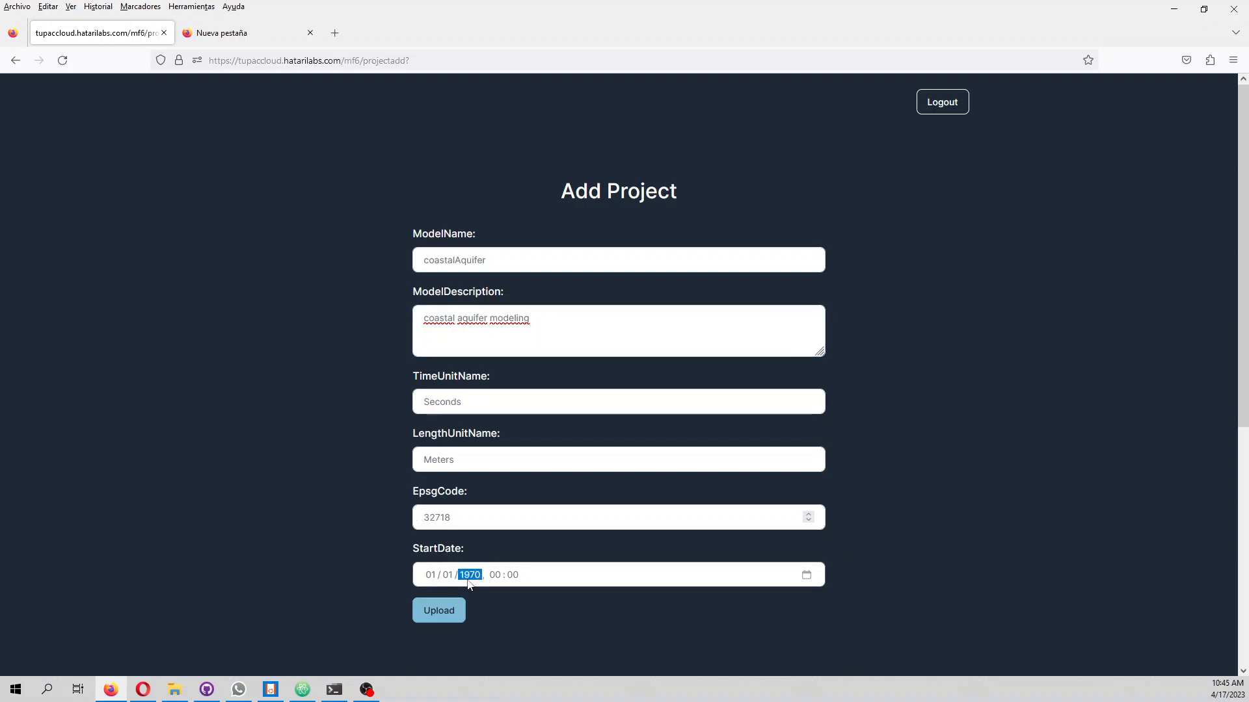
{"action": "type", "text": "1980"}
{"action": "left_click", "coordinate": [442, 610]}
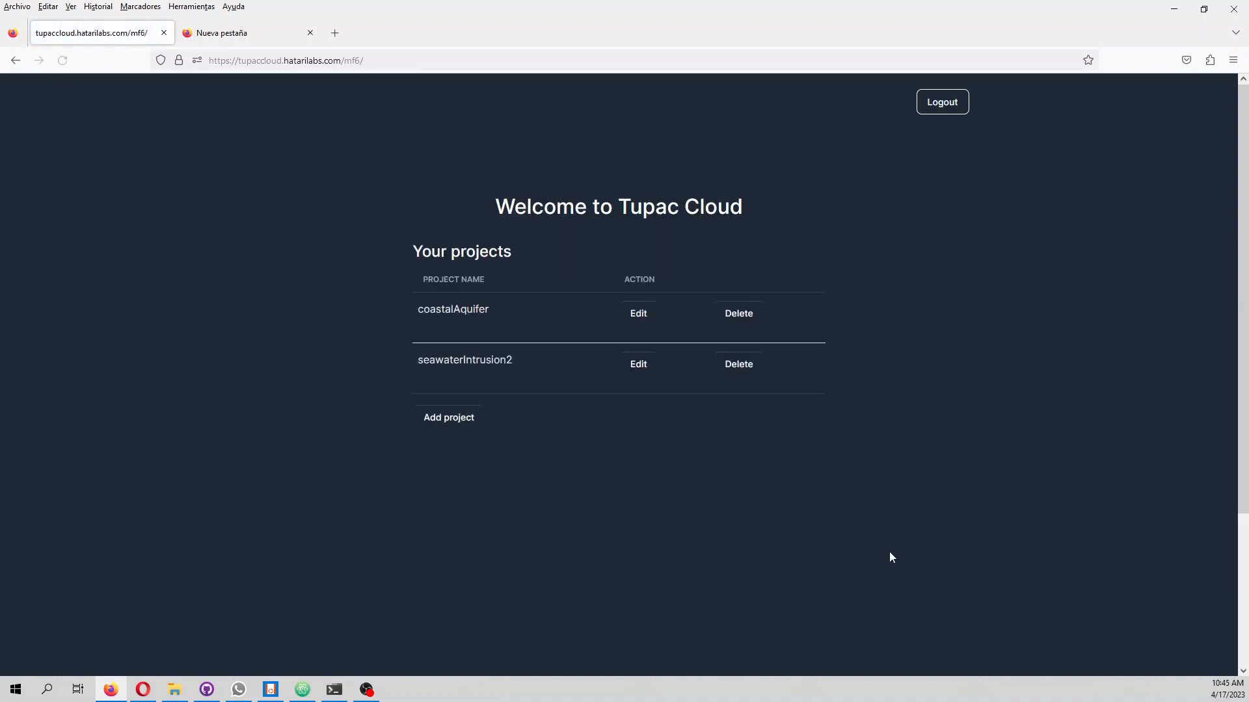
{"action": "left_click", "coordinate": [652, 322]}
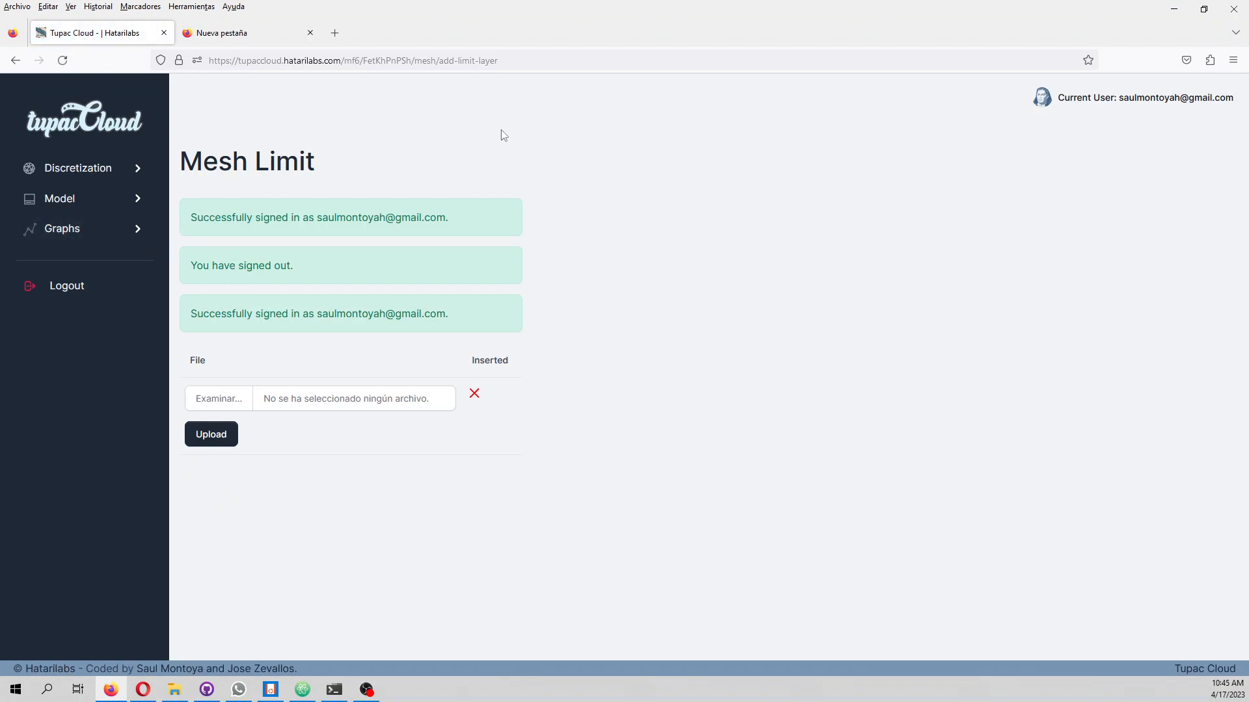
In File Explorer, rename the coastal aquifer folder in Documents as coastalAquiferModelingModflow6TupacCloud
{"action": "left_click", "coordinate": [217, 401]}
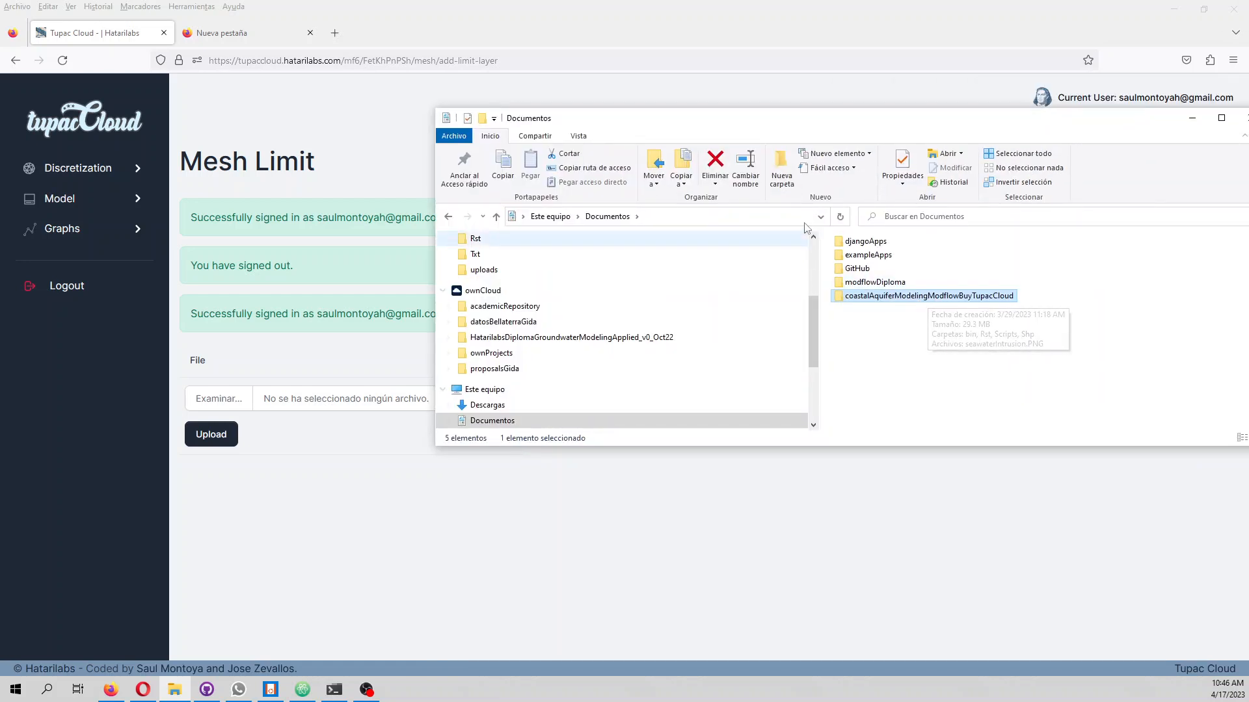
{"action": "left_click", "coordinate": [958, 299]}
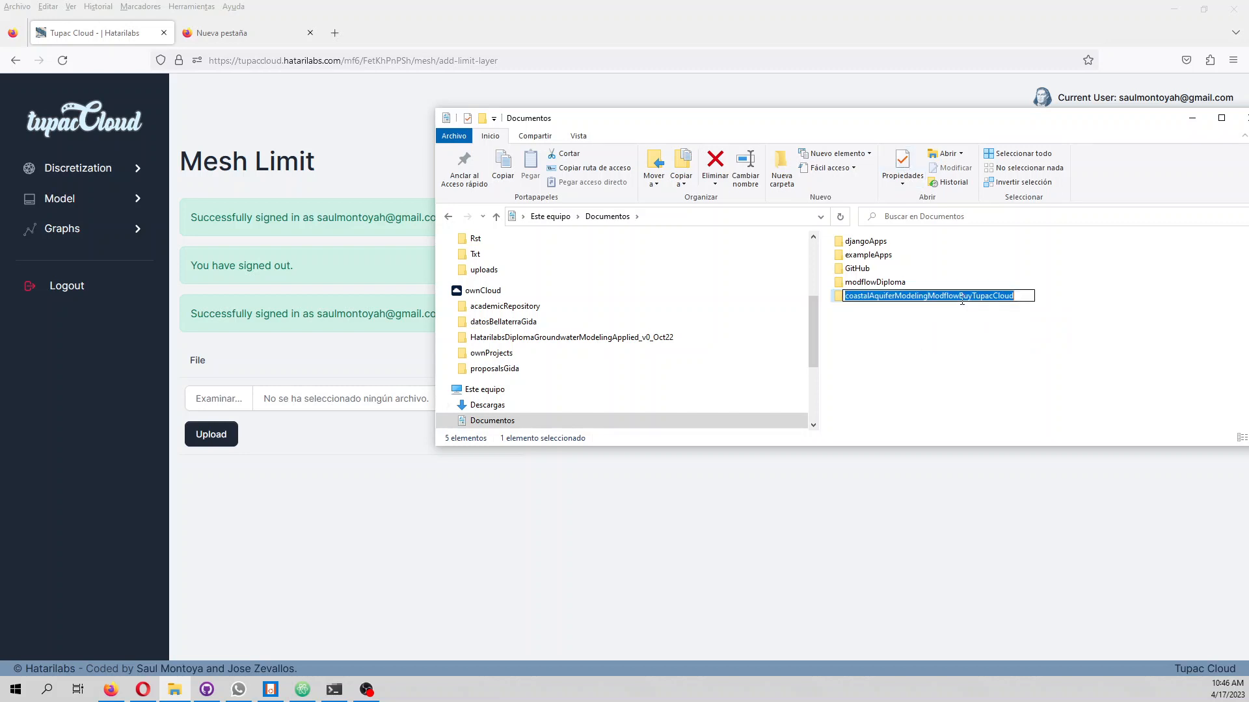
{"action": "left_click_drag", "start_coordinate": [958, 296], "coordinate": [970, 296]}
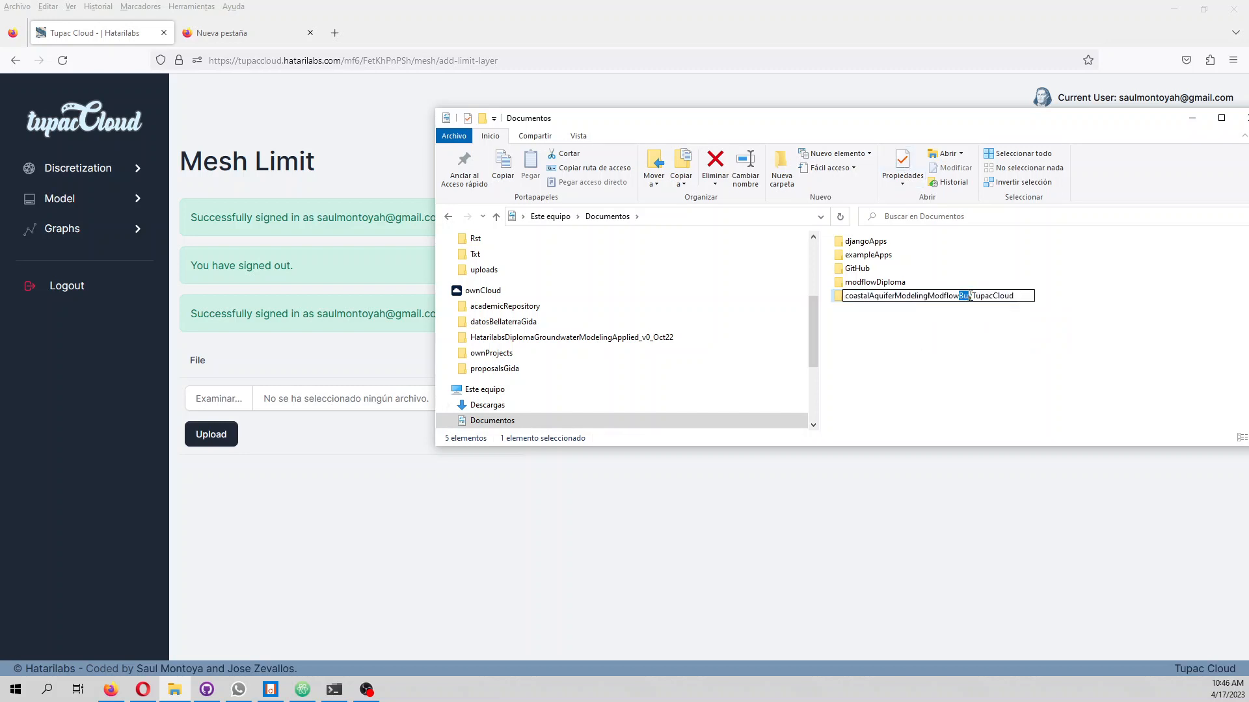
{"action": "type", "text": "6"}
{"action": "key", "text": "Return"}
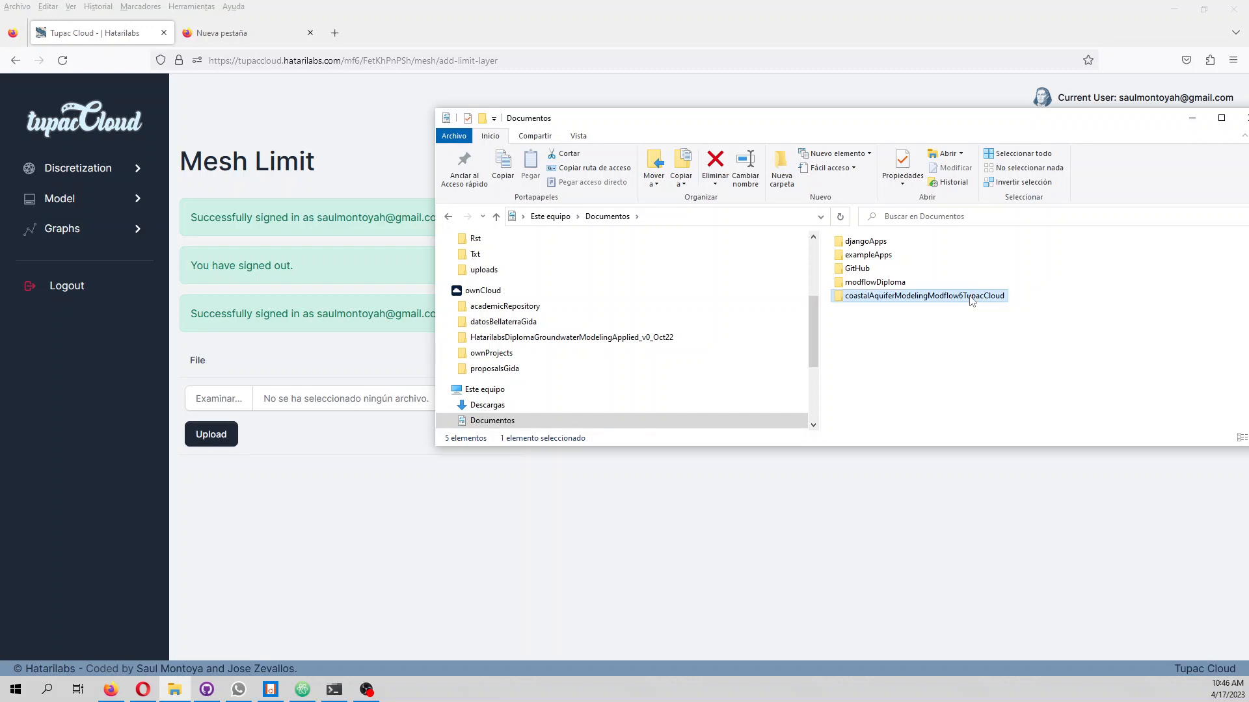
{"action": "left_click_drag", "start_coordinate": [849, 117], "coordinate": [1248, 128]}
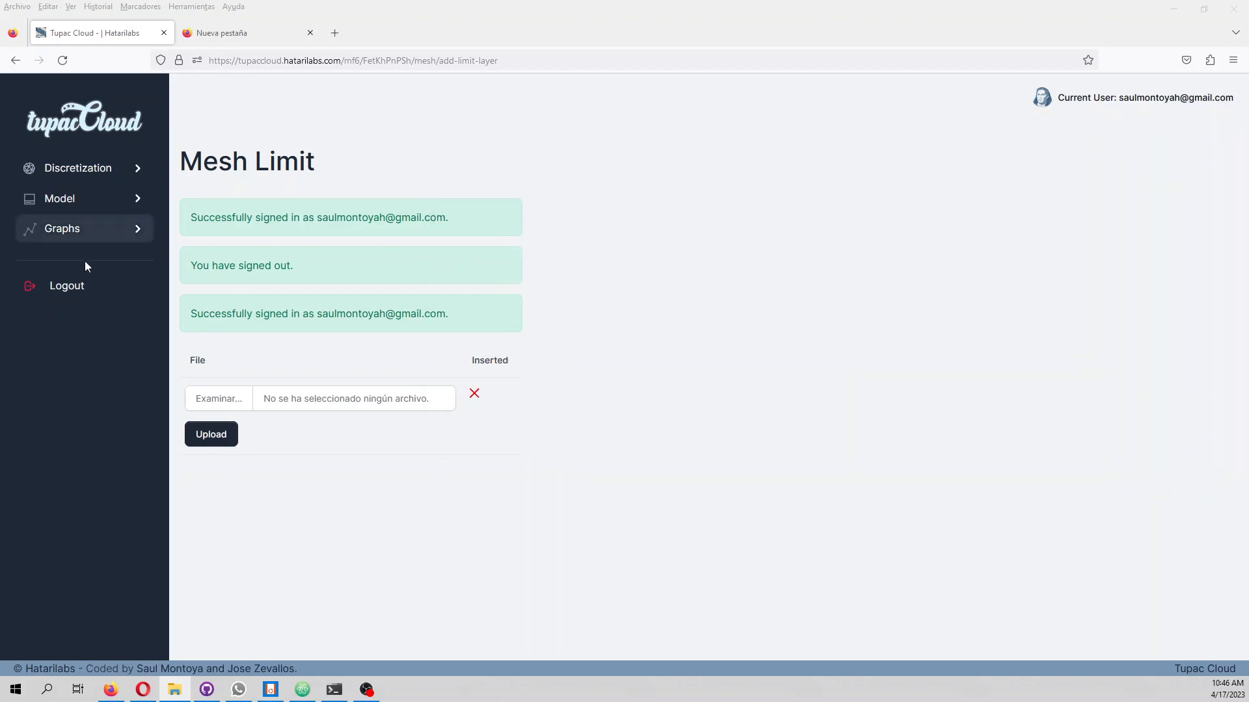
Upload modelAoi.zip from the Shp subfolder of coastalAquiferModelingModflow6TupacCloud as the mesh limit
{"action": "left_click", "coordinate": [253, 405]}
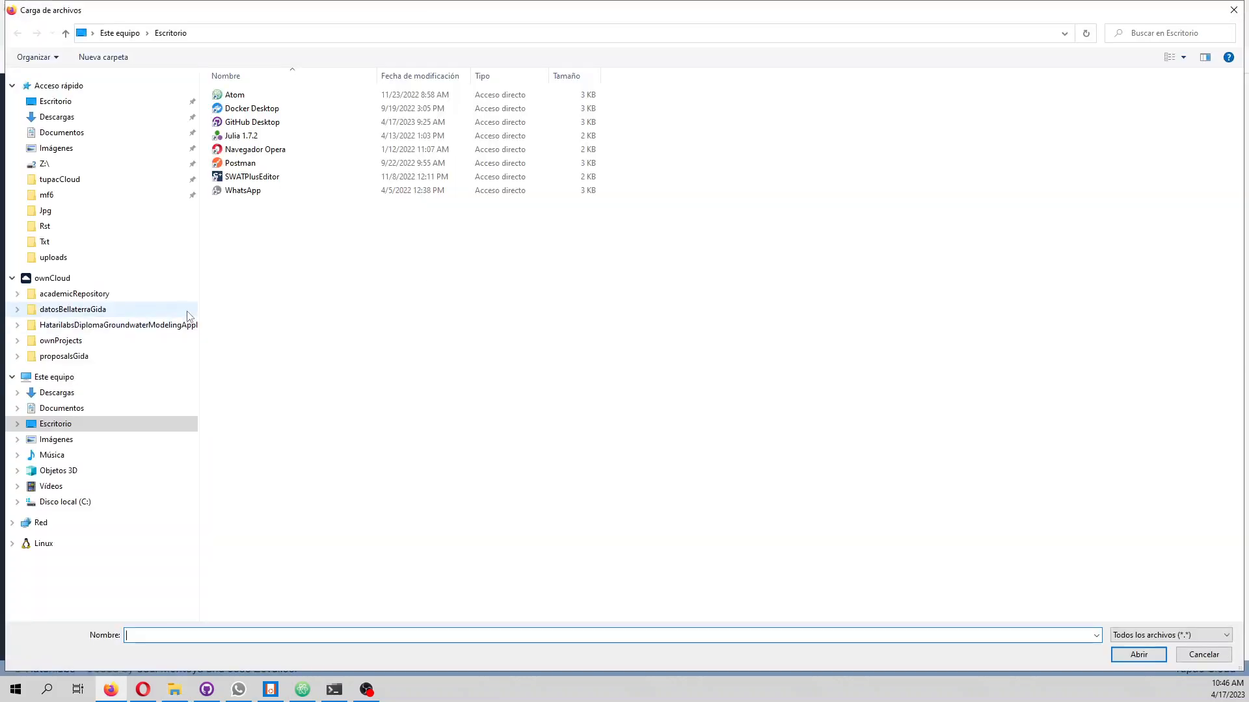
{"action": "left_click", "coordinate": [59, 408]}
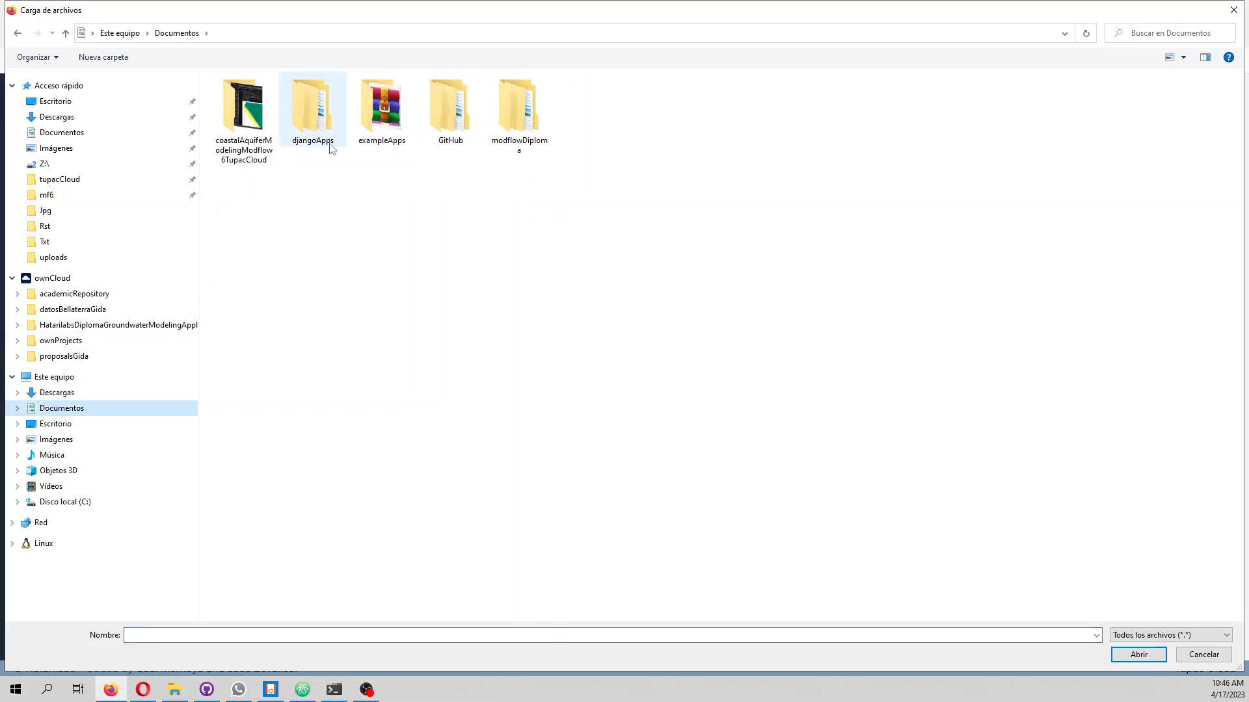
{"action": "double_click", "coordinate": [234, 146]}
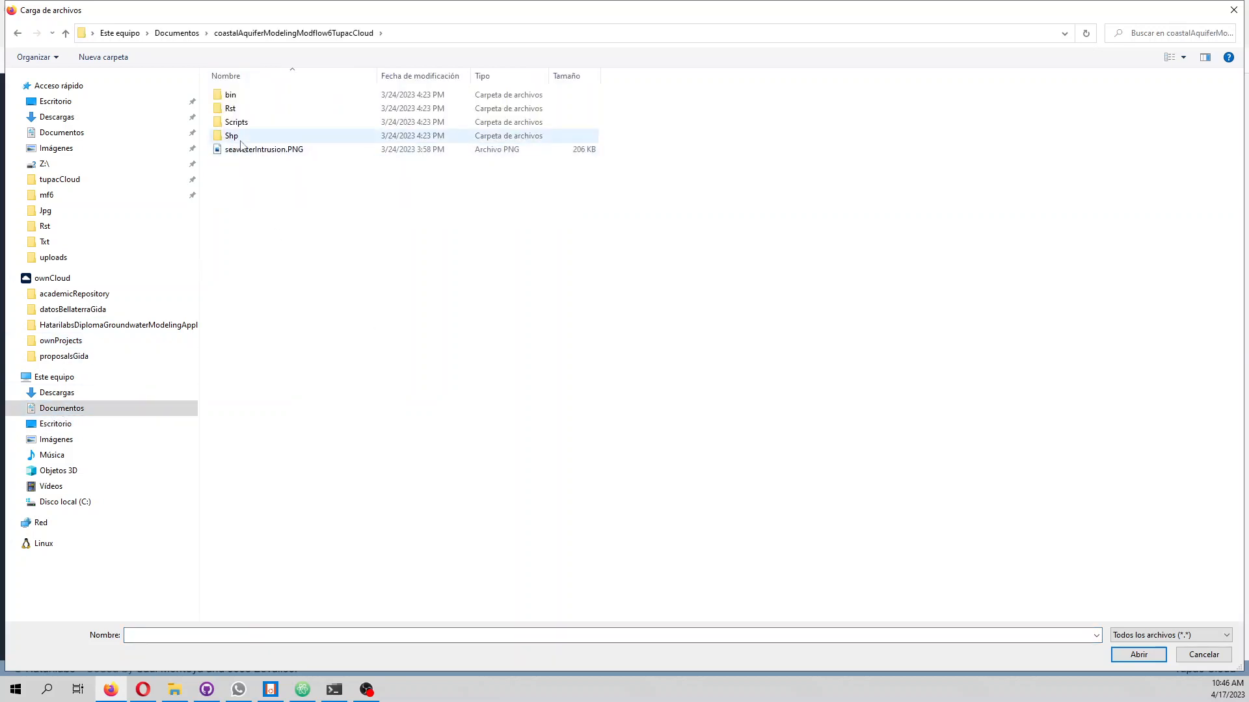
{"action": "left_click", "coordinate": [246, 137]}
{"action": "double_click", "coordinate": [246, 137]}
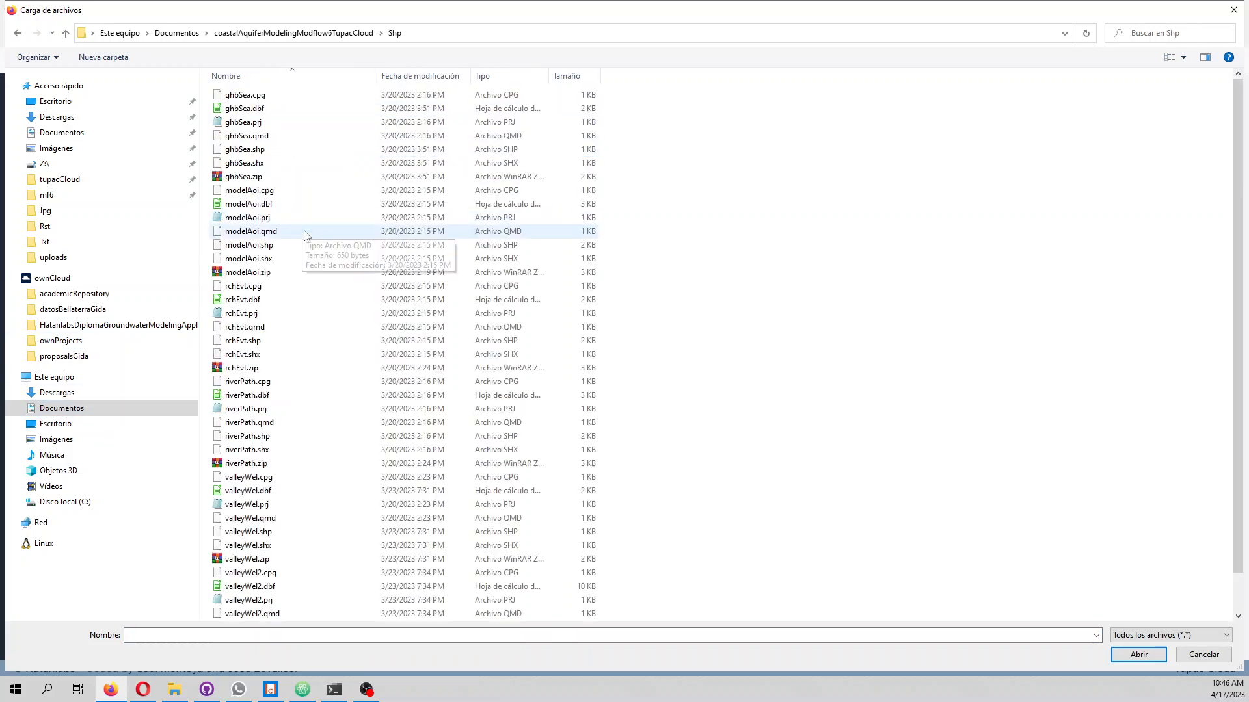
{"action": "left_click", "coordinate": [239, 273]}
{"action": "double_click", "coordinate": [237, 273]}
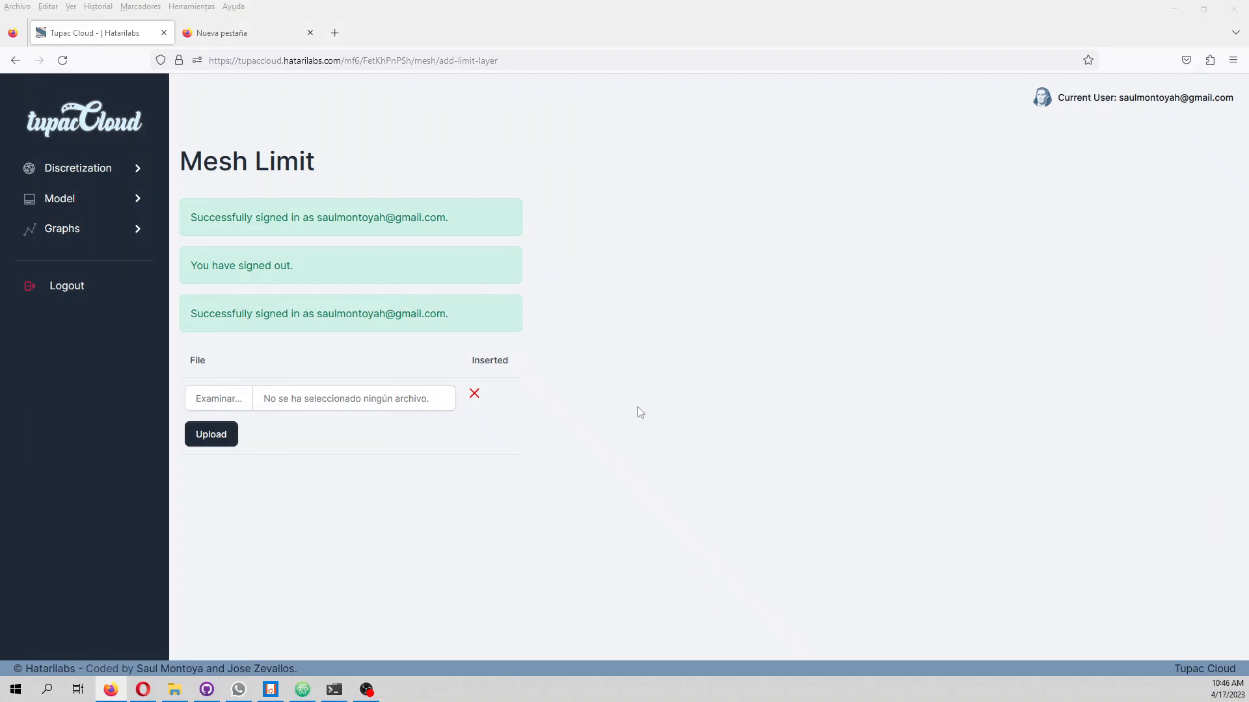
{"action": "left_click", "coordinate": [217, 444]}
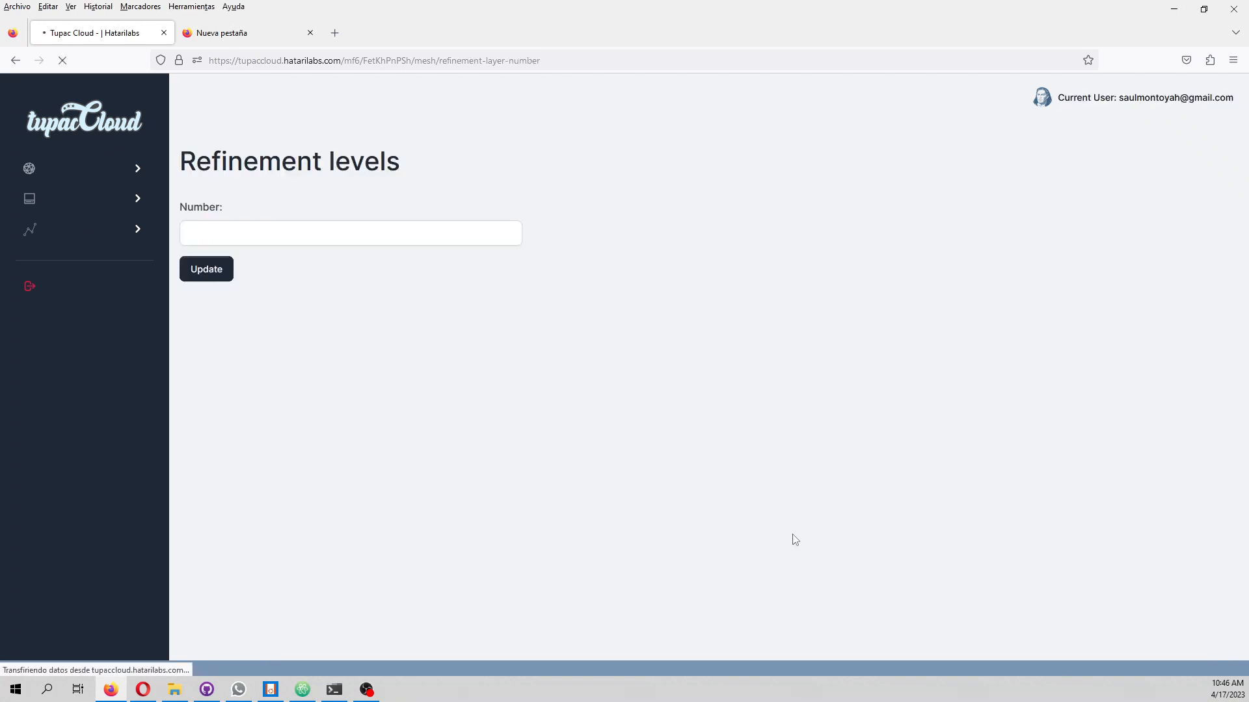
Set the number of refinement levels to 3 and update the mesh settings
{"action": "left_click", "coordinate": [228, 237]}
{"action": "left_click", "coordinate": [222, 293]}
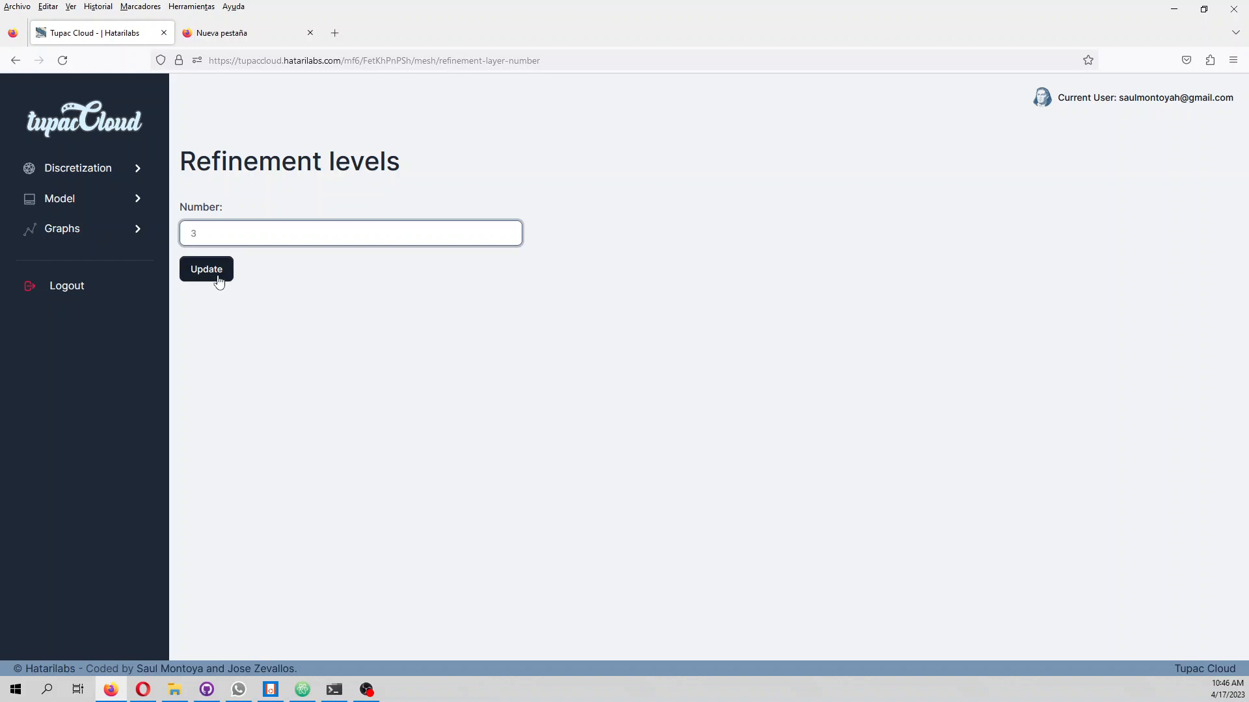
{"action": "left_click", "coordinate": [217, 277]}
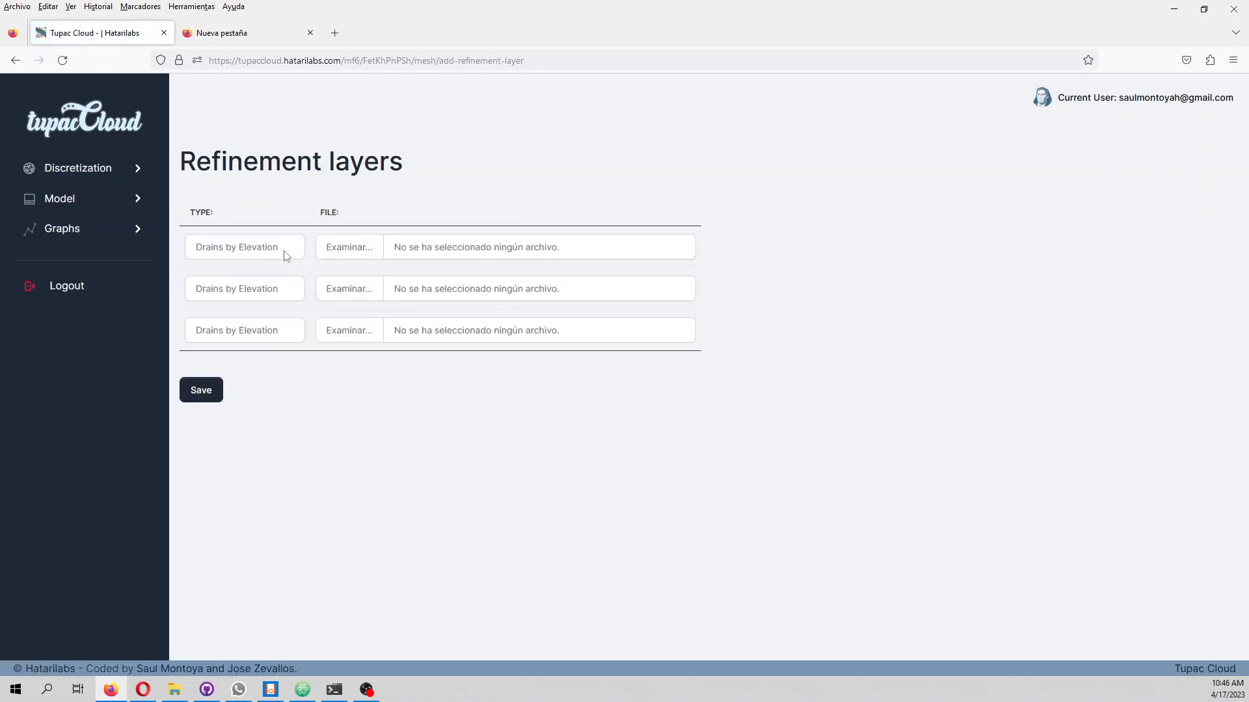
Set the first refinement layer's type to Rivers and choose riverPath.zip as its file
{"action": "left_click", "coordinate": [281, 247]}
{"action": "left_click", "coordinate": [279, 272]}
{"action": "left_click", "coordinate": [346, 248]}
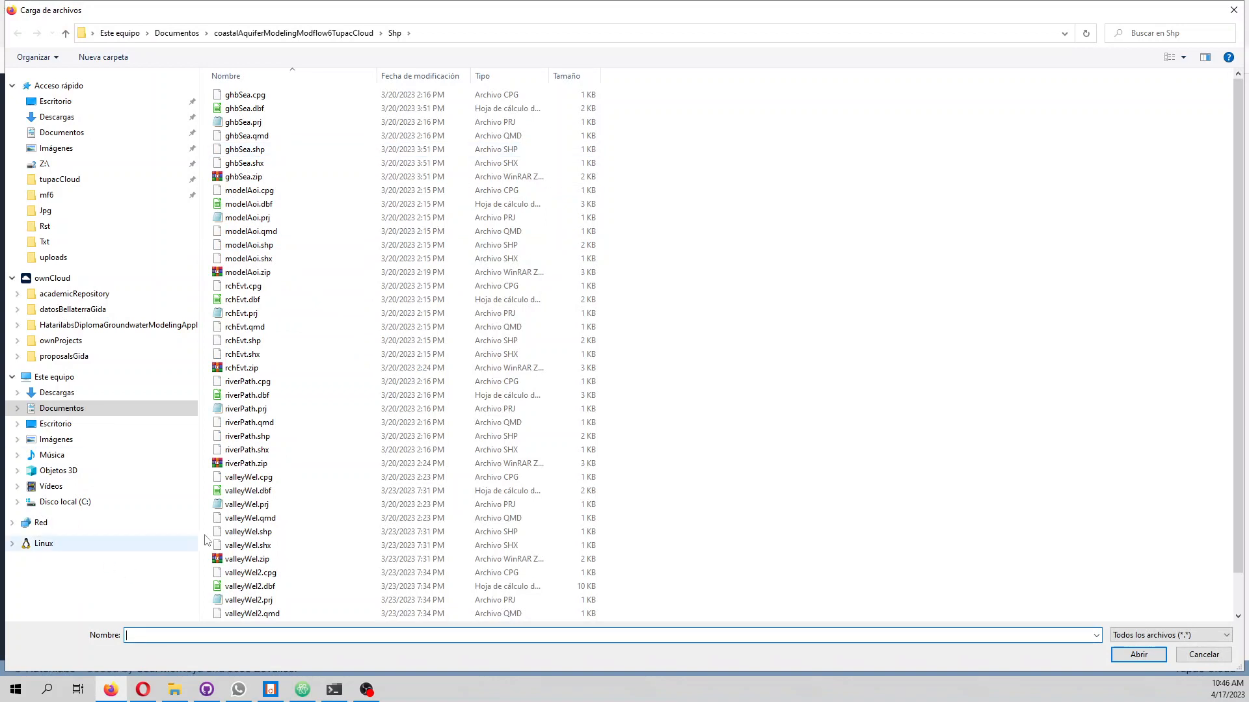
{"action": "left_click", "coordinate": [220, 464]}
{"action": "double_click", "coordinate": [219, 465]}
Set the second refinement layer's type to General Head and choose ghbSea.zip as its file
{"action": "left_click", "coordinate": [241, 288]}
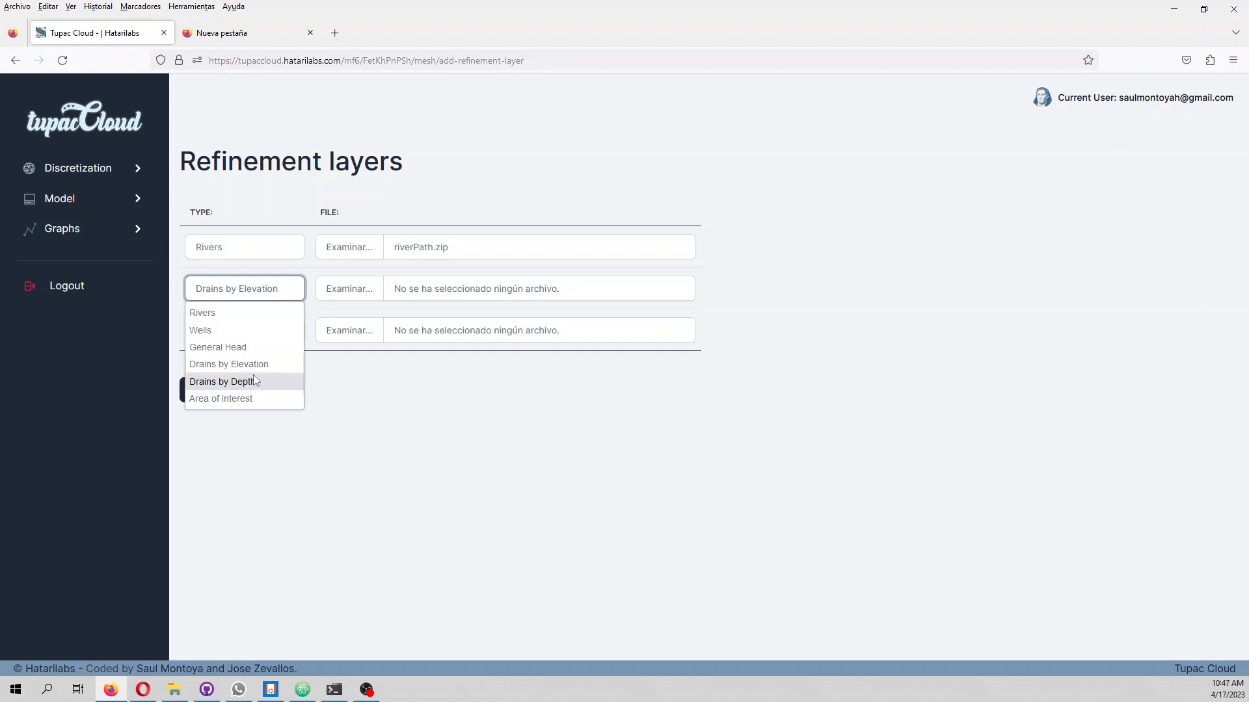
{"action": "left_click", "coordinate": [247, 348]}
{"action": "left_click", "coordinate": [361, 296]}
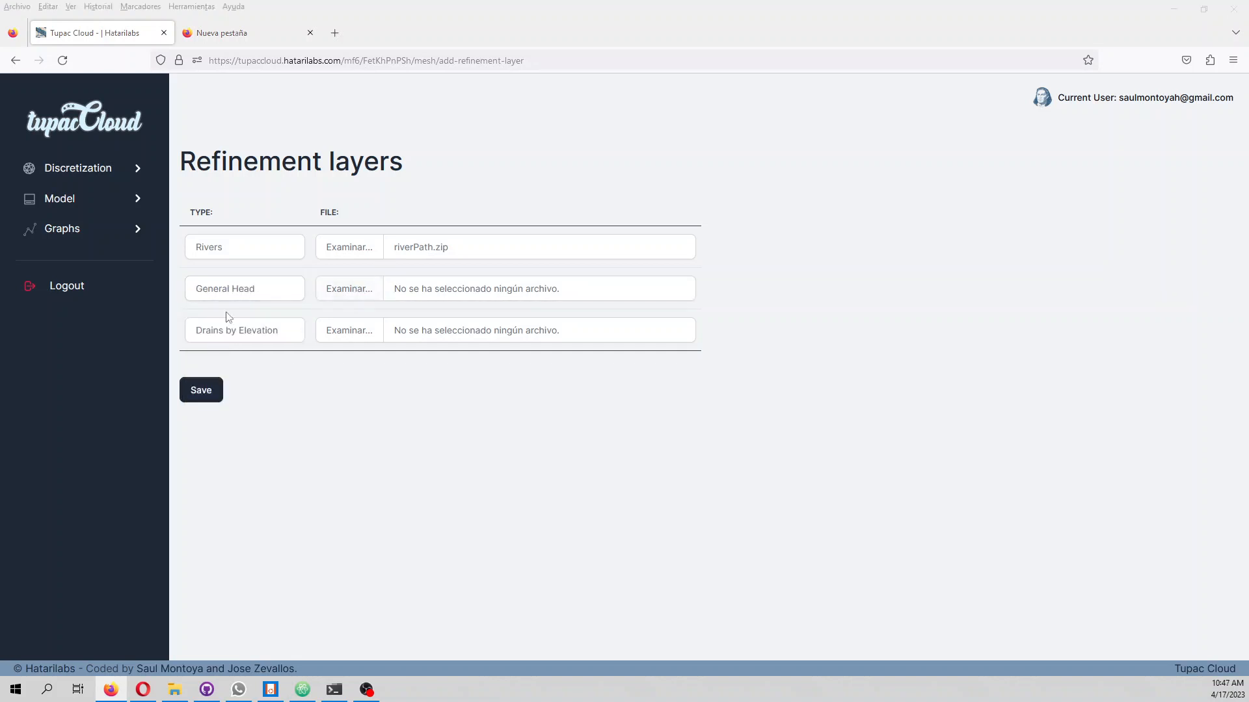
{"action": "left_click", "coordinate": [241, 178]}
{"action": "key", "text": "Return"}
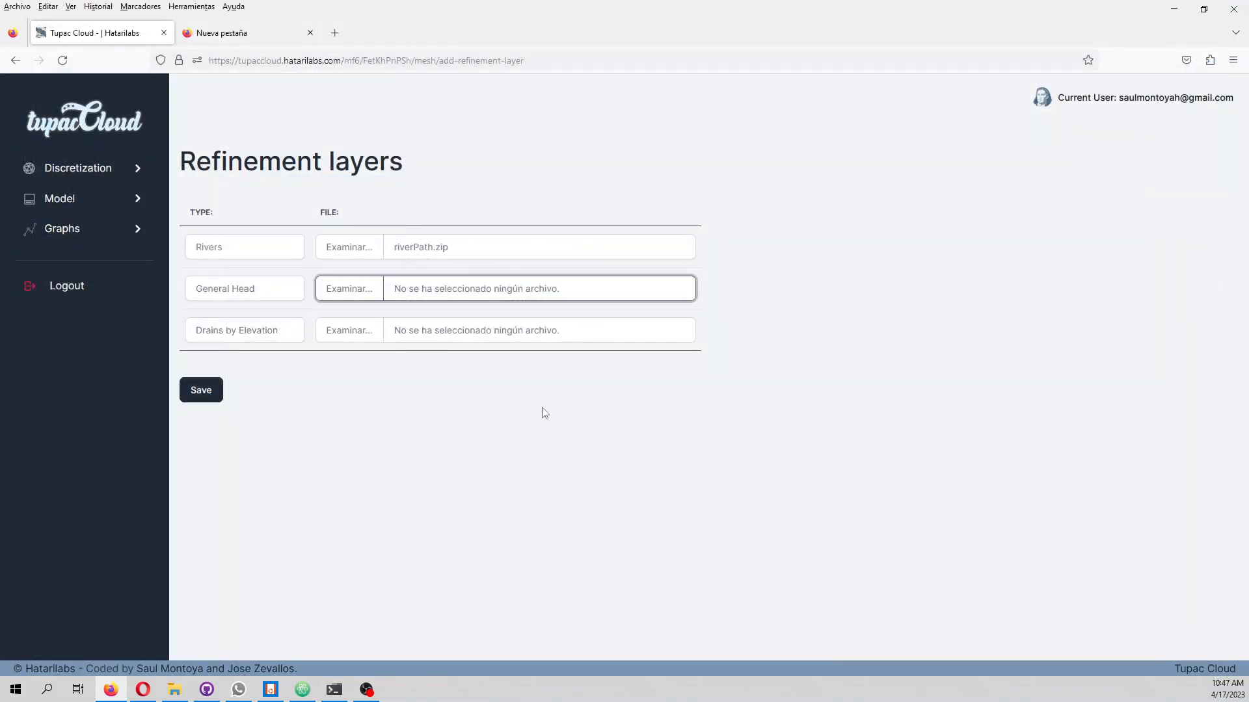
Set the third refinement layer's type to Wells with valleyWel2.zip as its file, and save the refinement layers
{"action": "left_click", "coordinate": [234, 331]}
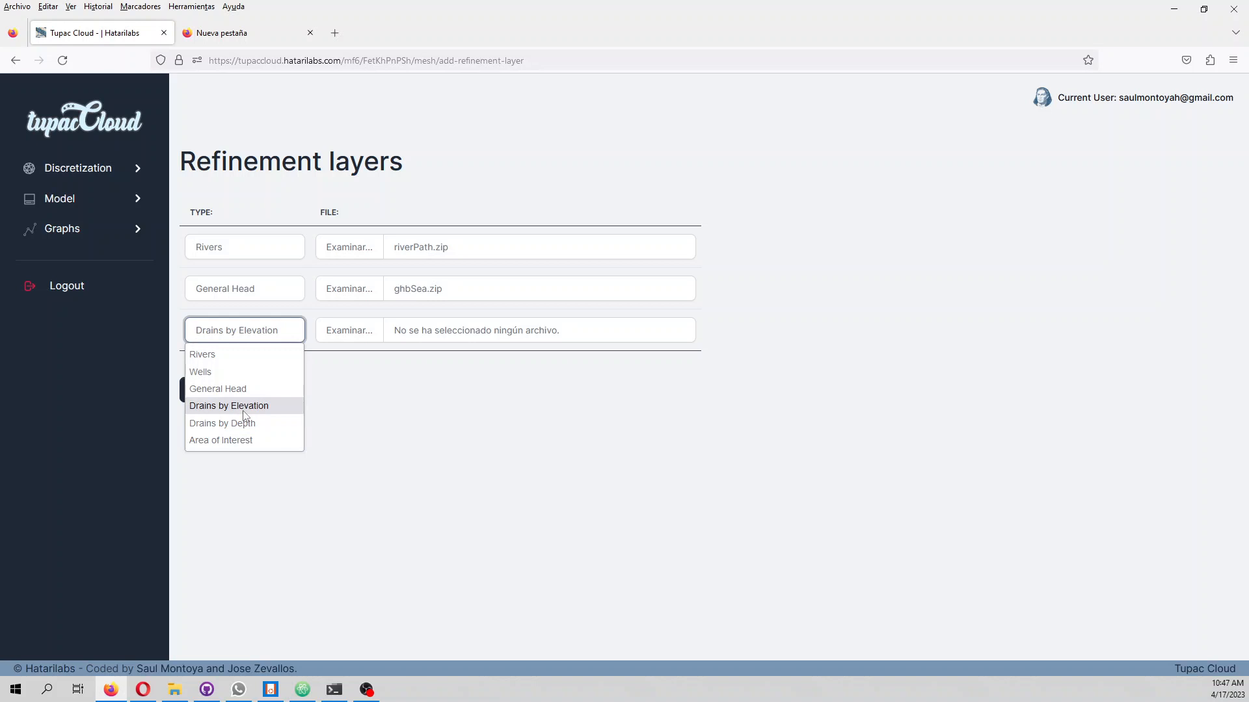
{"action": "left_click", "coordinate": [203, 372]}
{"action": "left_click", "coordinate": [355, 332]}
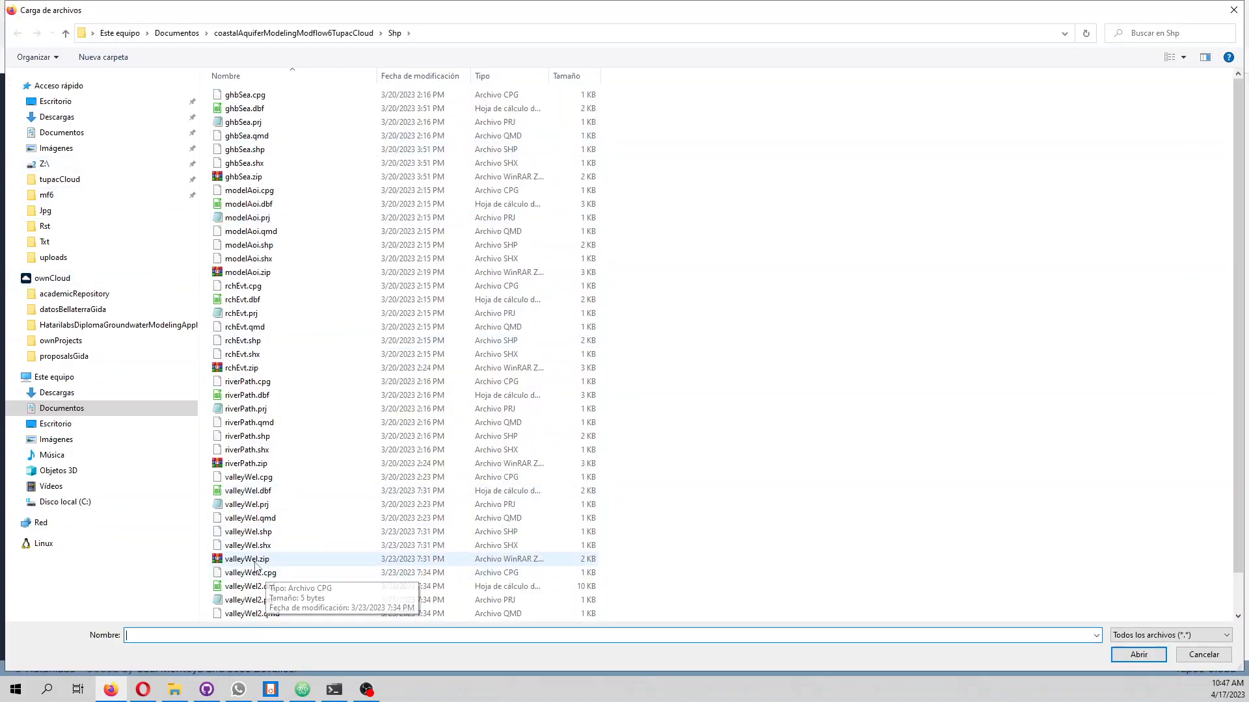
{"action": "scroll", "coordinate": [253, 588], "scroll_direction": "down", "scroll_amount": 1}
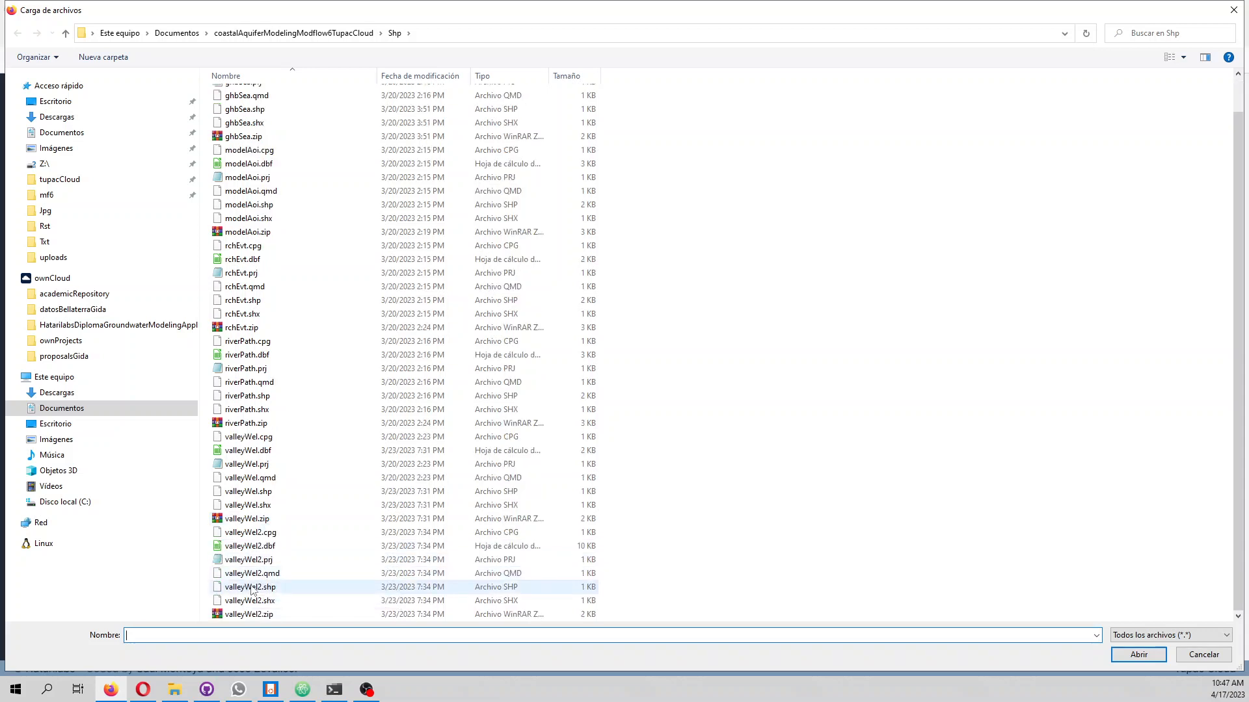
{"action": "double_click", "coordinate": [249, 614]}
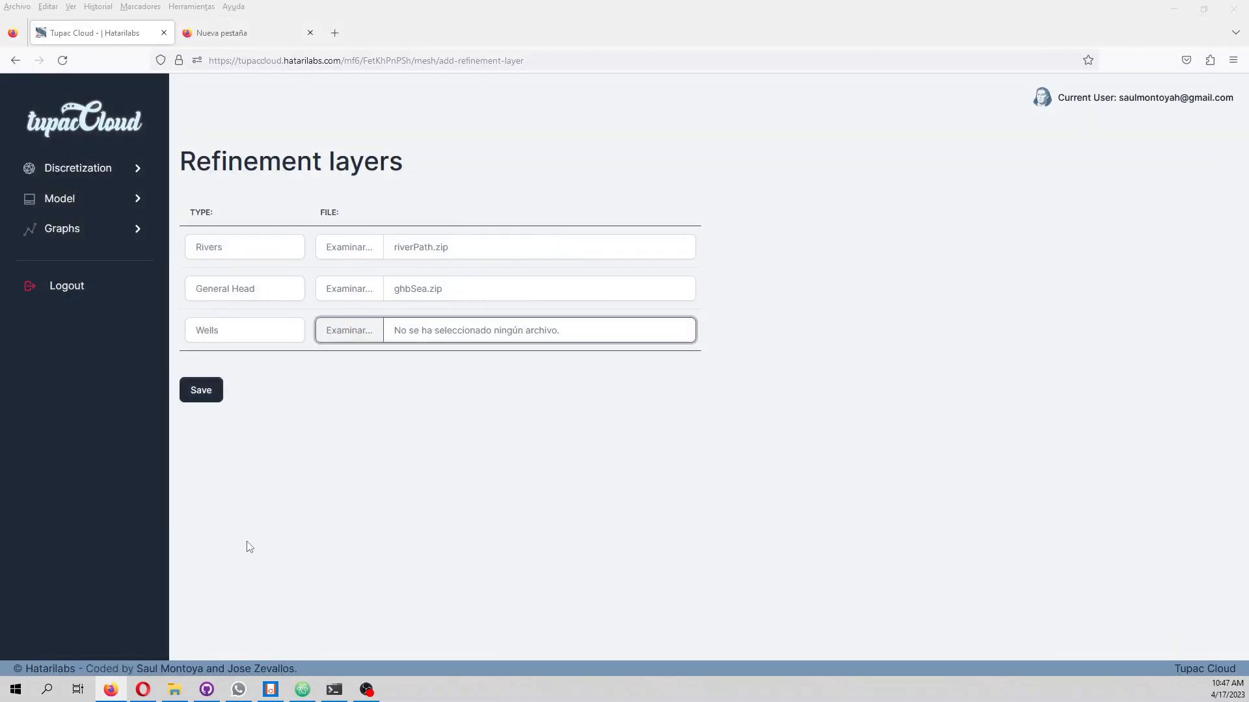
{"action": "left_click", "coordinate": [207, 399]}
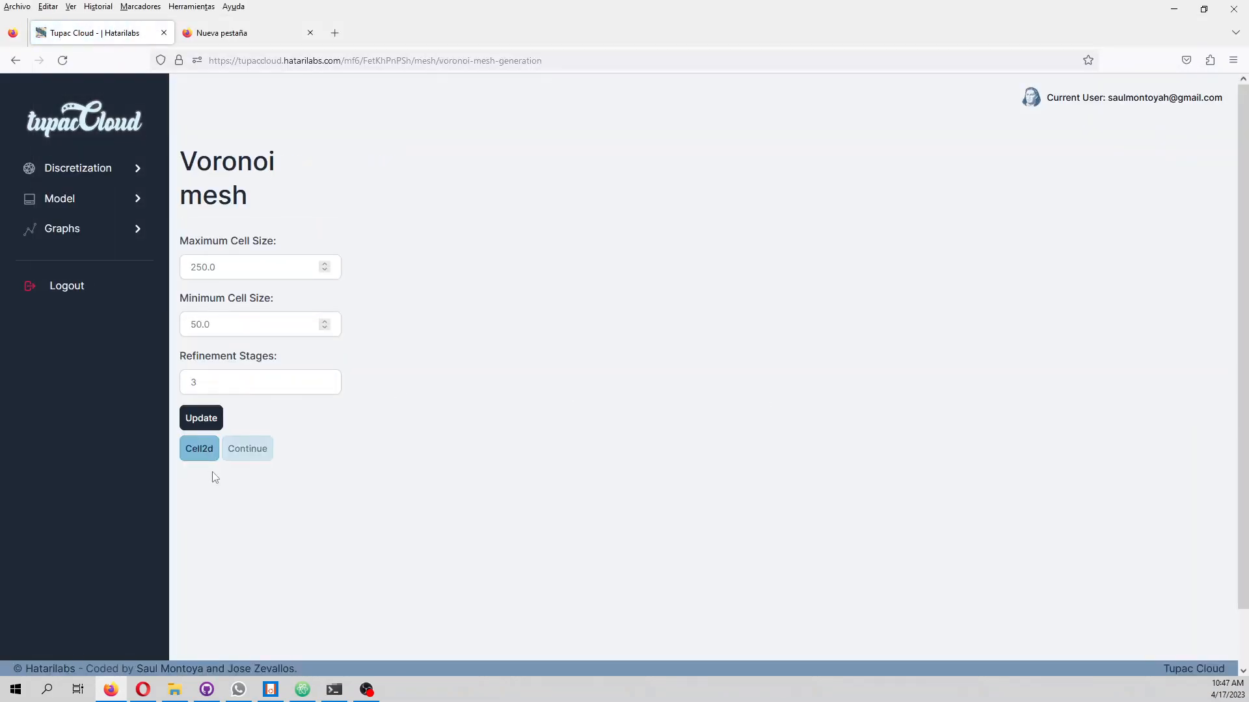
Generate the Voronoi mesh with the preset cell sizes and save its Cell2d information before continuing to the vertical layer setup
{"action": "left_click", "coordinate": [205, 417]}
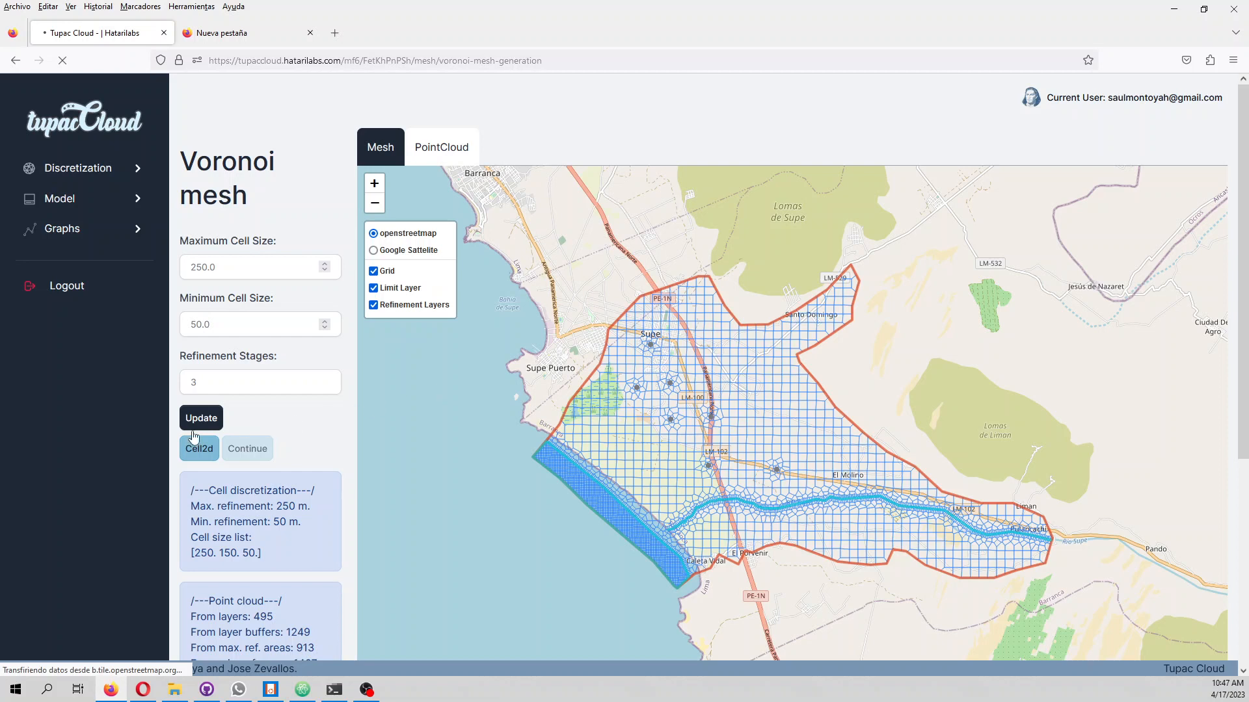
{"action": "left_click", "coordinate": [189, 455]}
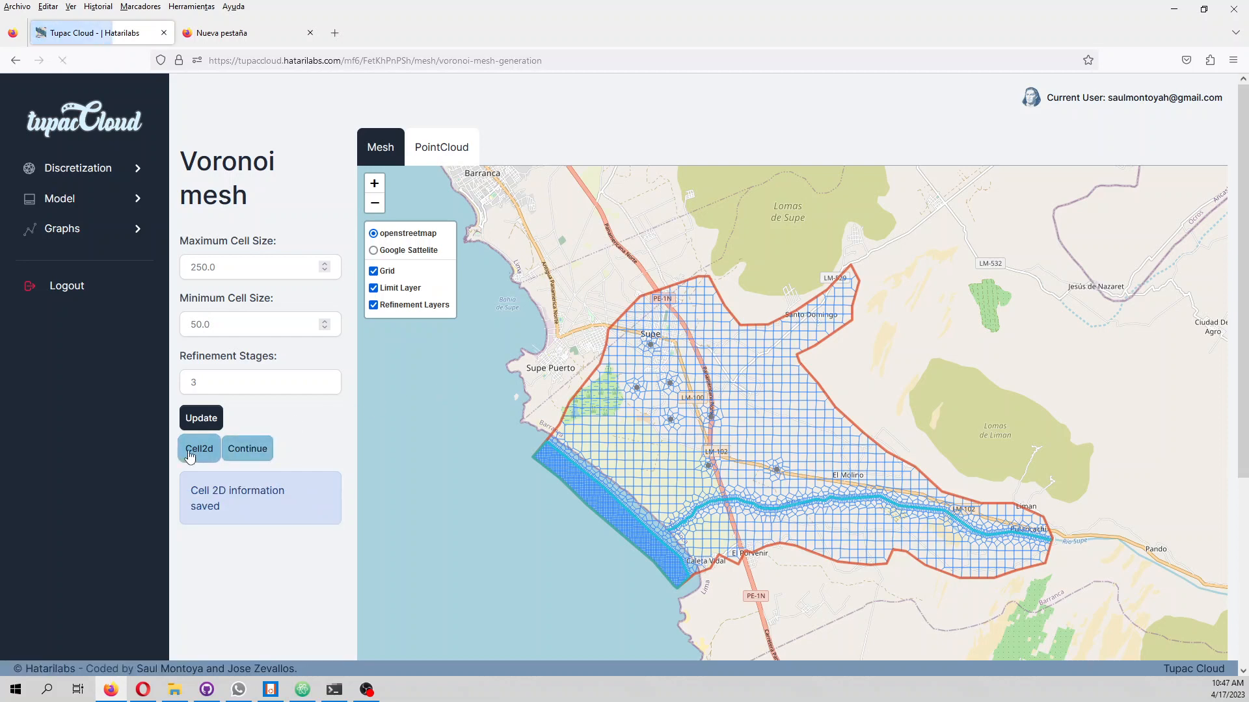
{"action": "left_click", "coordinate": [246, 448]}
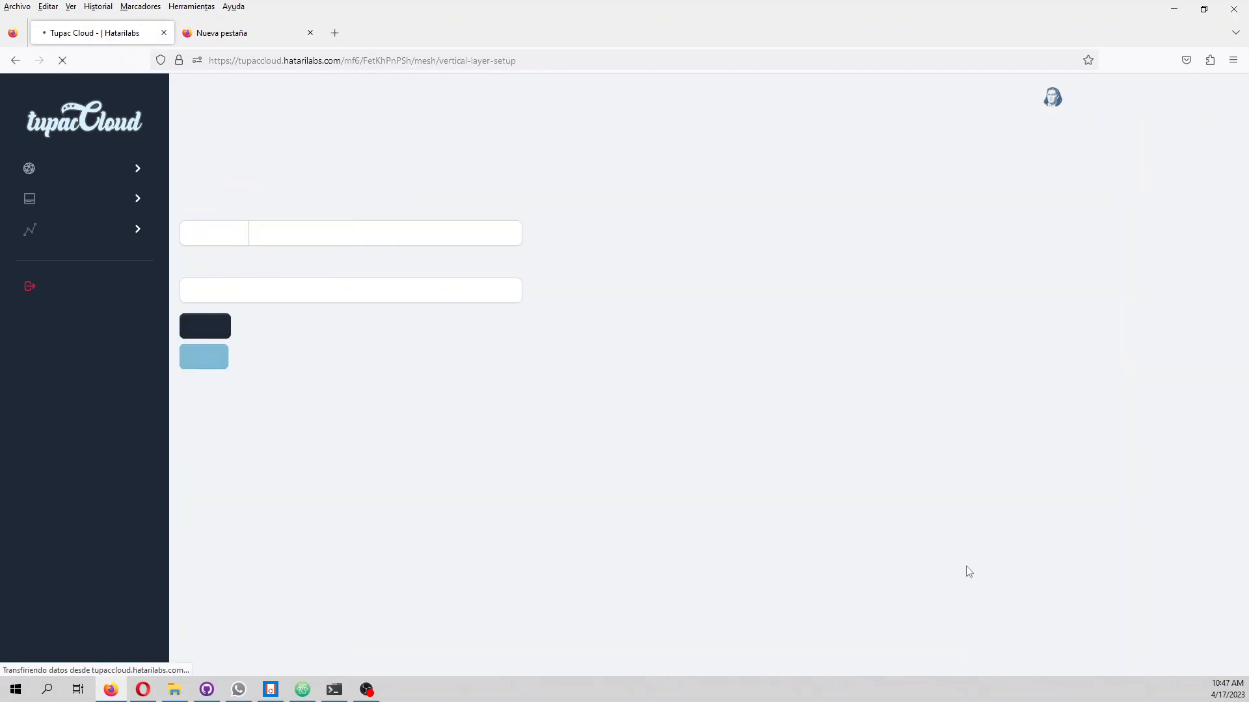
Upload modelDem.tif from the Rst subfolder as the digital elevation model, with the number of layers set to 4
{"action": "left_click", "coordinate": [221, 233]}
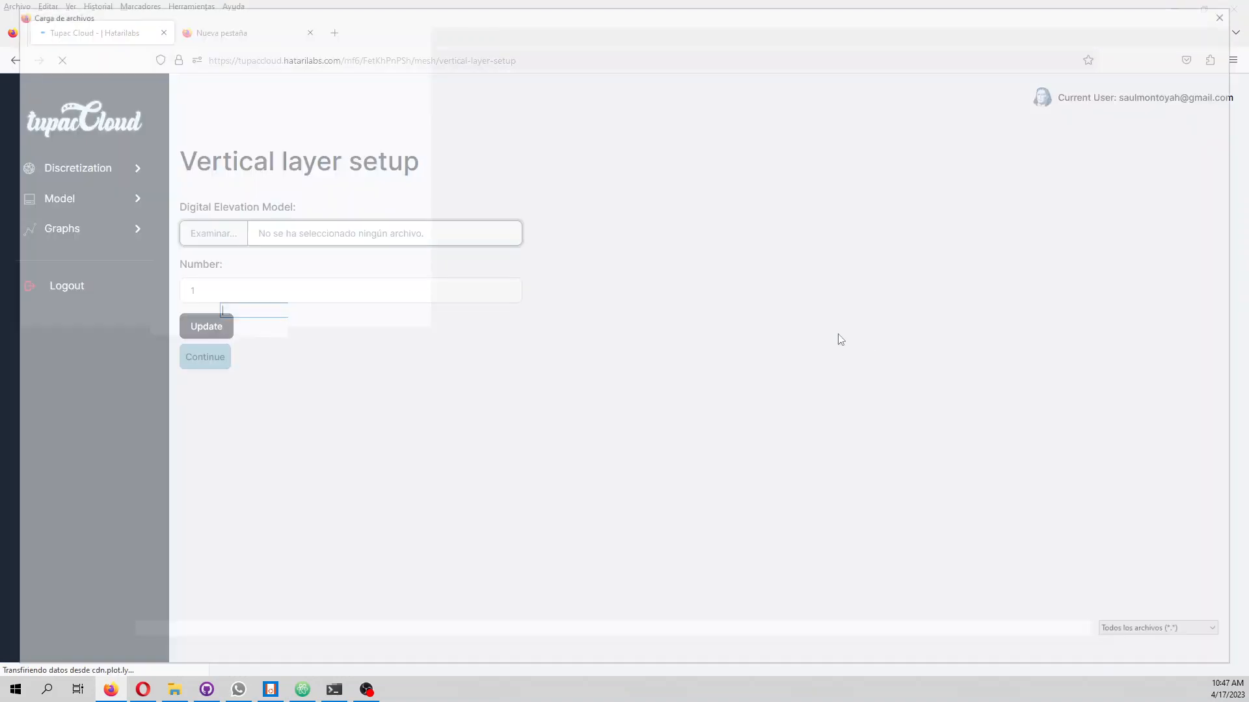
{"action": "left_click", "coordinate": [269, 34]}
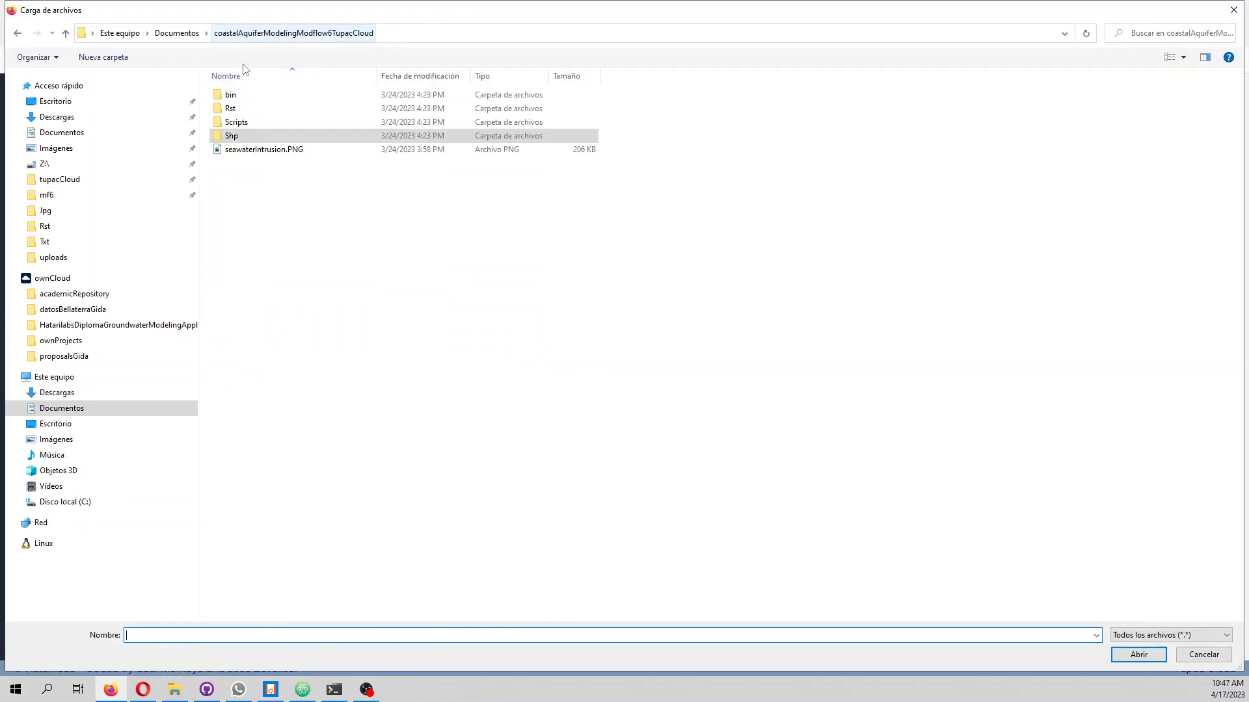
{"action": "double_click", "coordinate": [244, 108]}
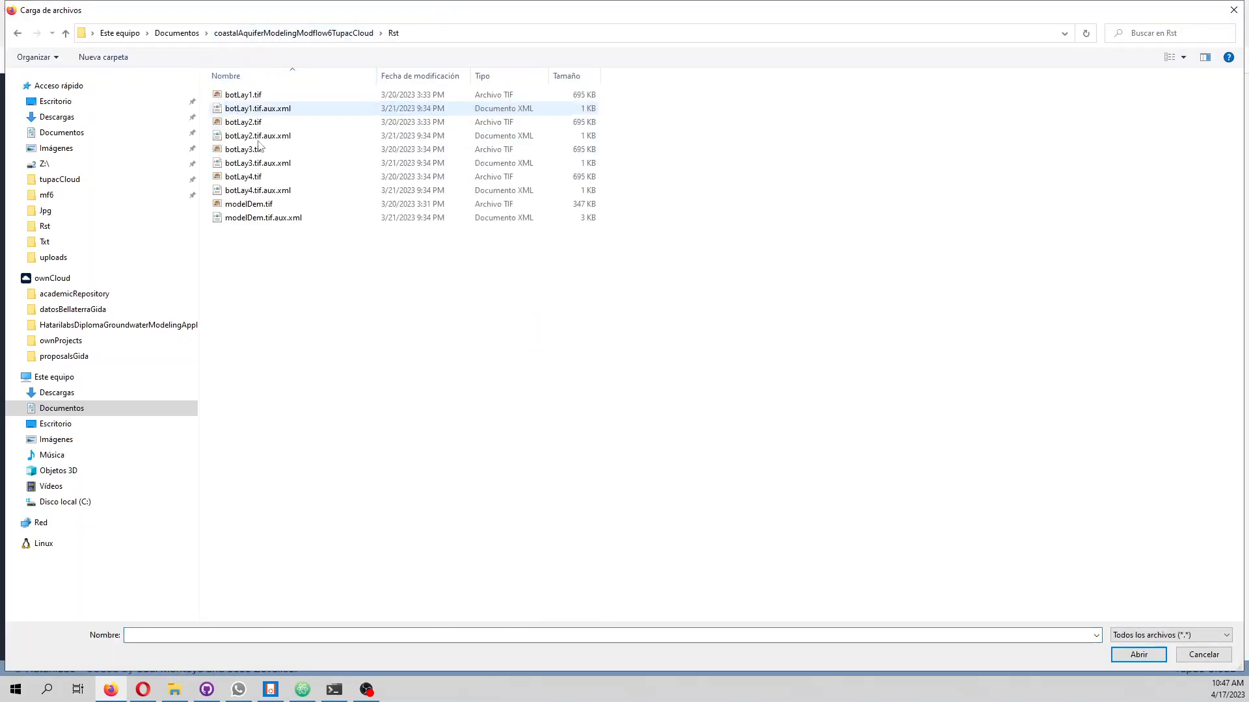
{"action": "double_click", "coordinate": [248, 203]}
{"action": "left_click", "coordinate": [190, 295]}
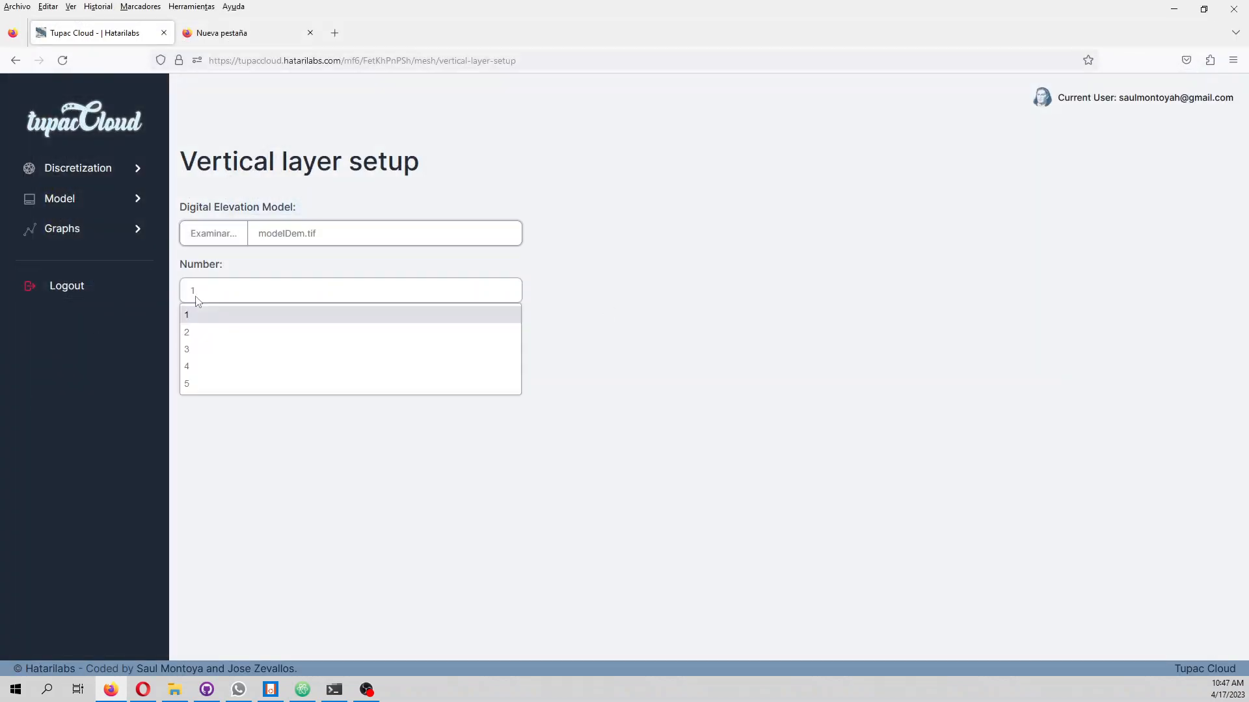
{"action": "left_click", "coordinate": [211, 364]}
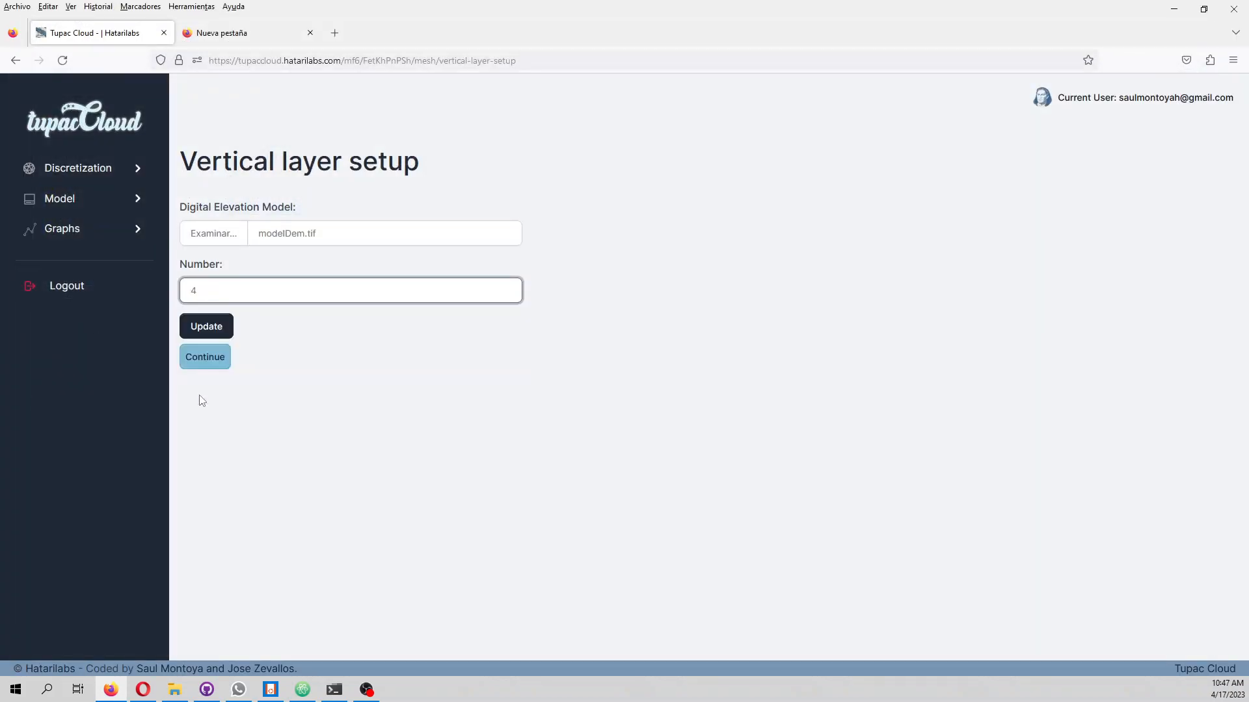
{"action": "left_click", "coordinate": [210, 327]}
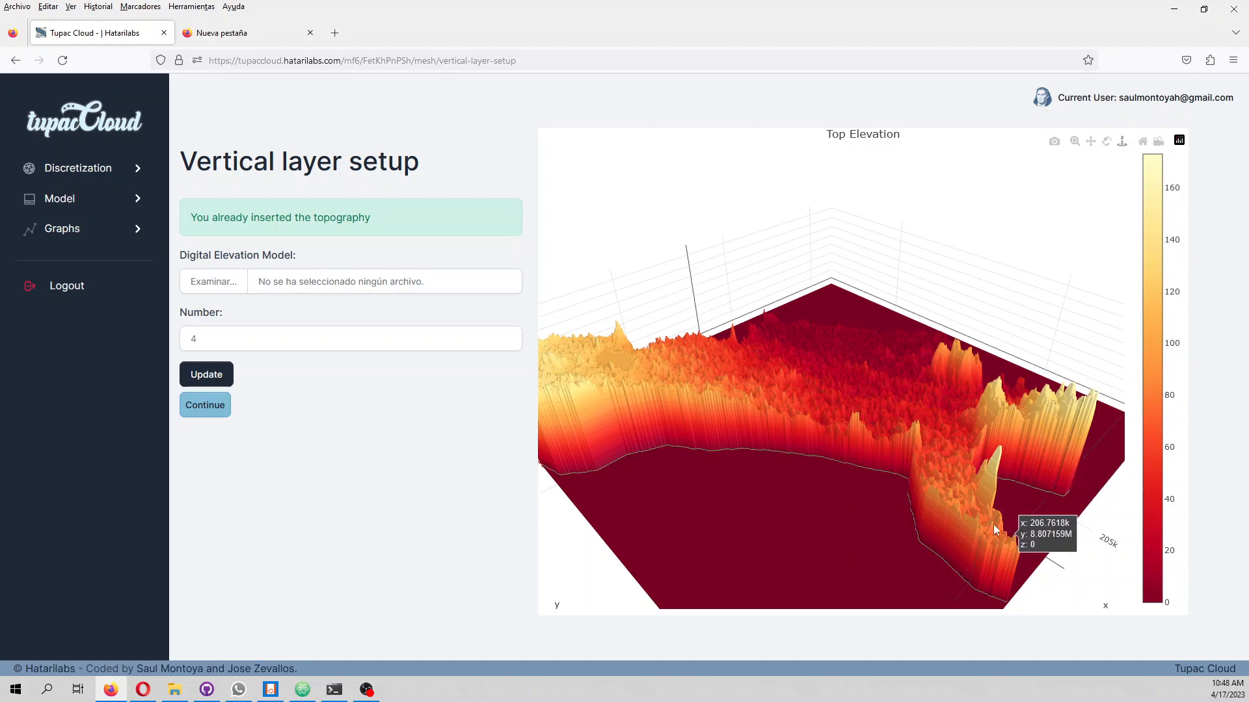
Review the top elevation plot, continue to the layer bottom elevations, and assign botLay1.tif to layer 1 and botLay2.tif to layer 2
{"action": "left_click_drag", "start_coordinate": [1044, 528], "coordinate": [591, 444]}
{"action": "left_click_drag", "start_coordinate": [880, 424], "coordinate": [729, 498]}
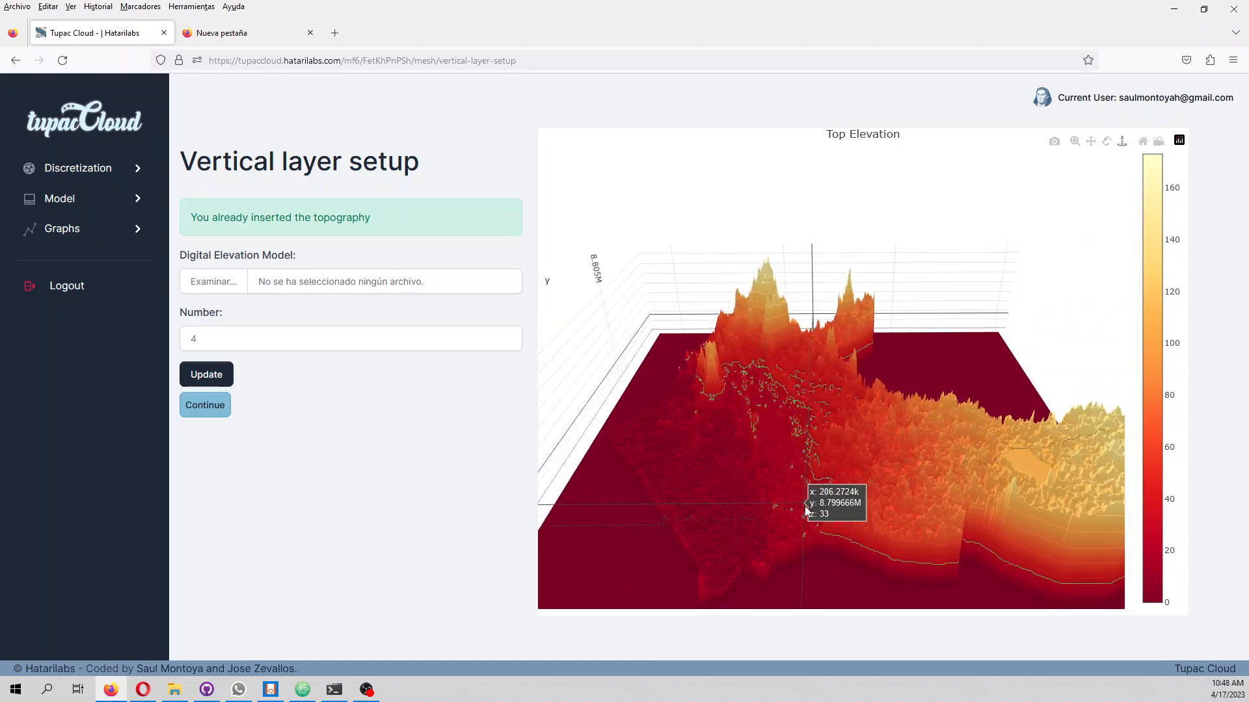
{"action": "left_click", "coordinate": [207, 407]}
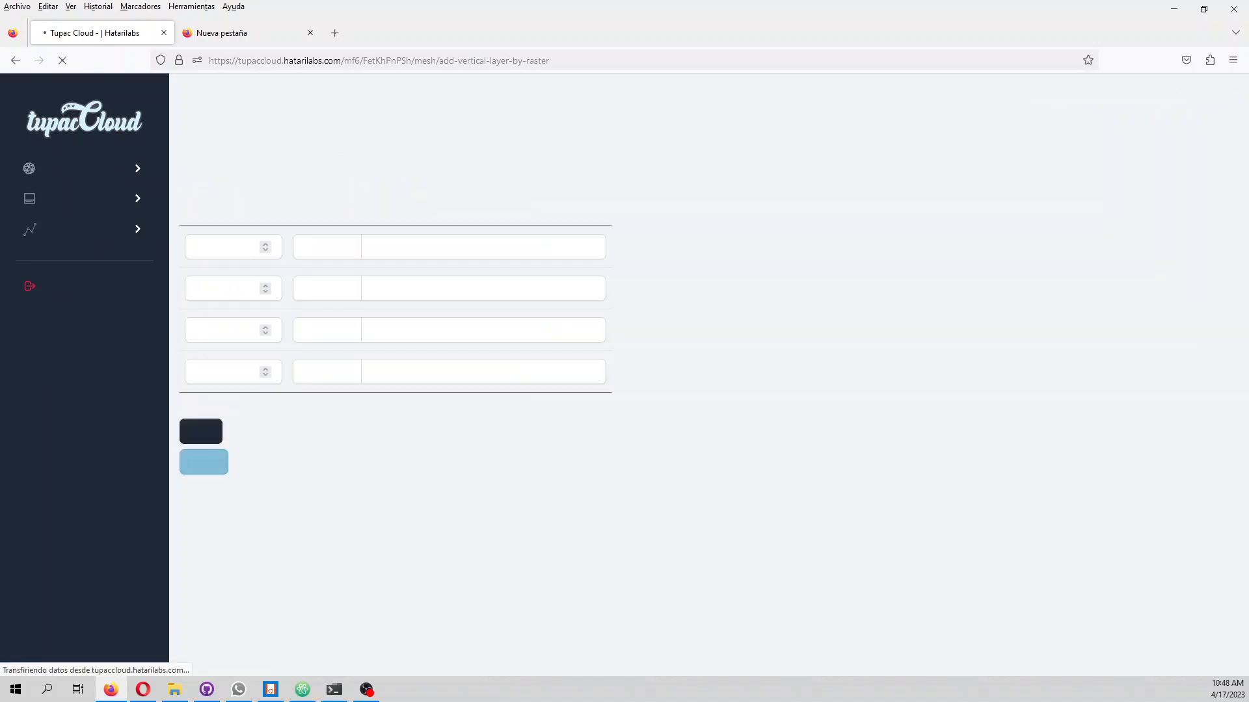
{"action": "left_click", "coordinate": [325, 247]}
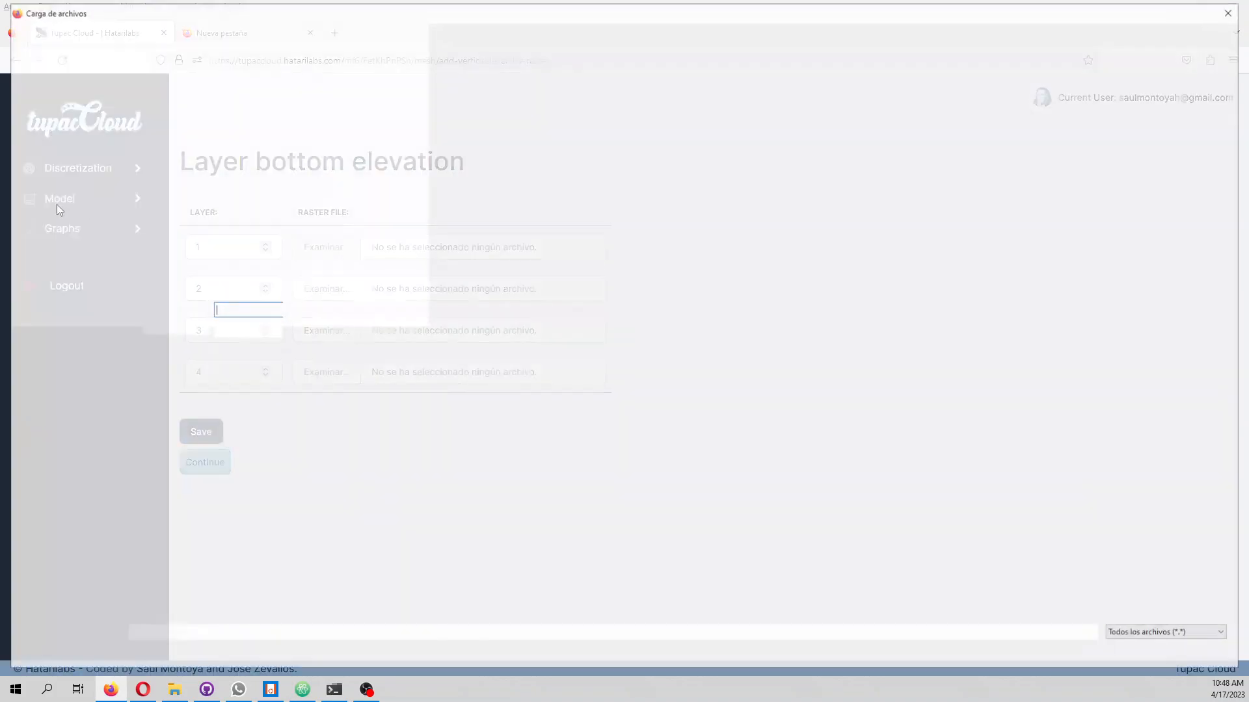
{"action": "double_click", "coordinate": [229, 98]}
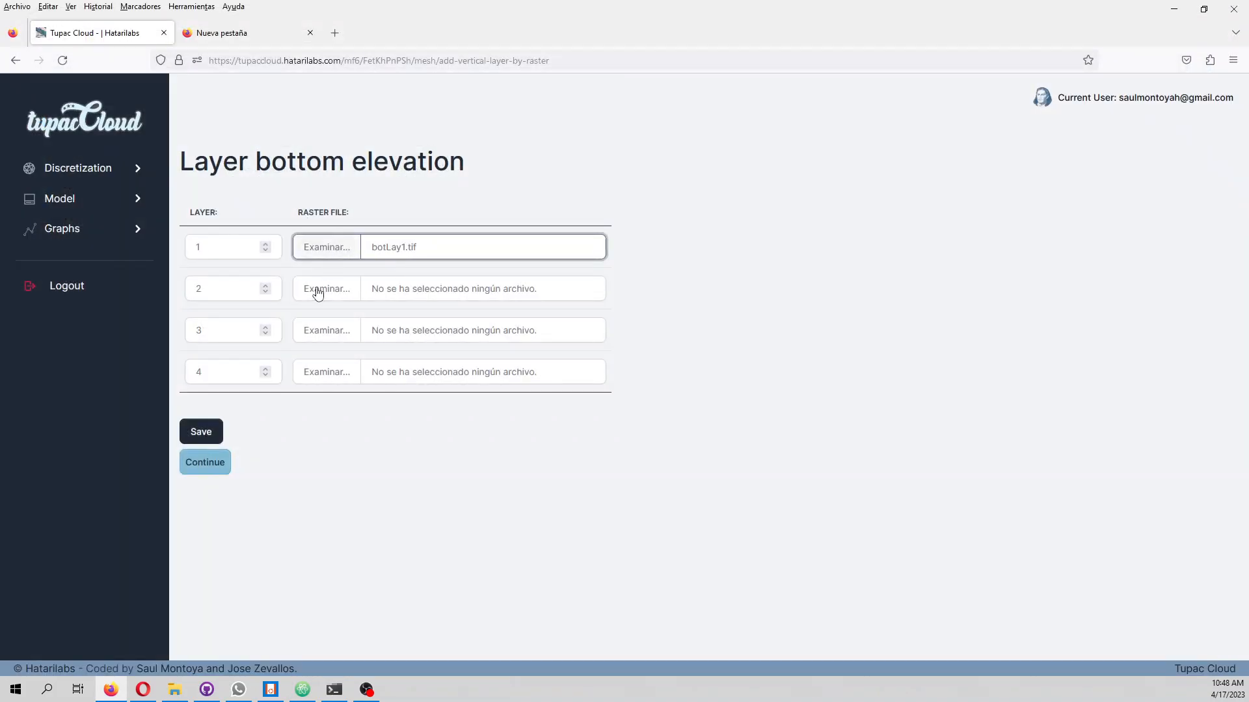
{"action": "left_click", "coordinate": [324, 288]}
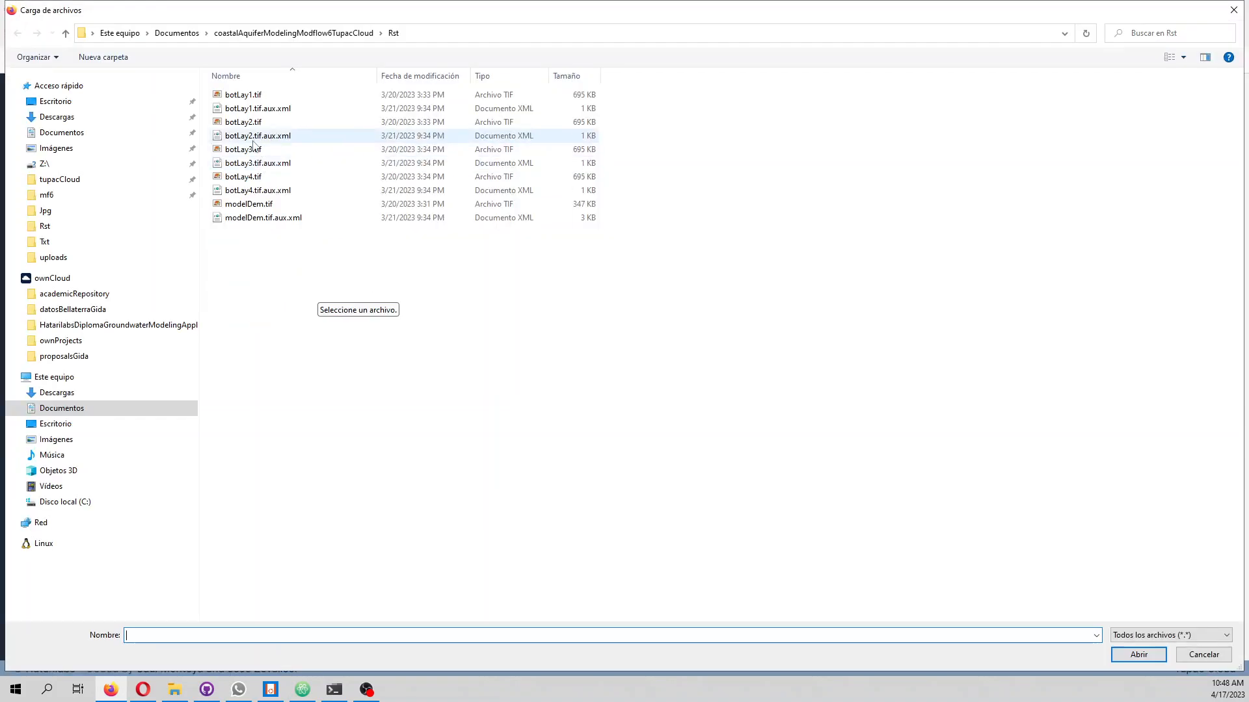
{"action": "double_click", "coordinate": [229, 122]}
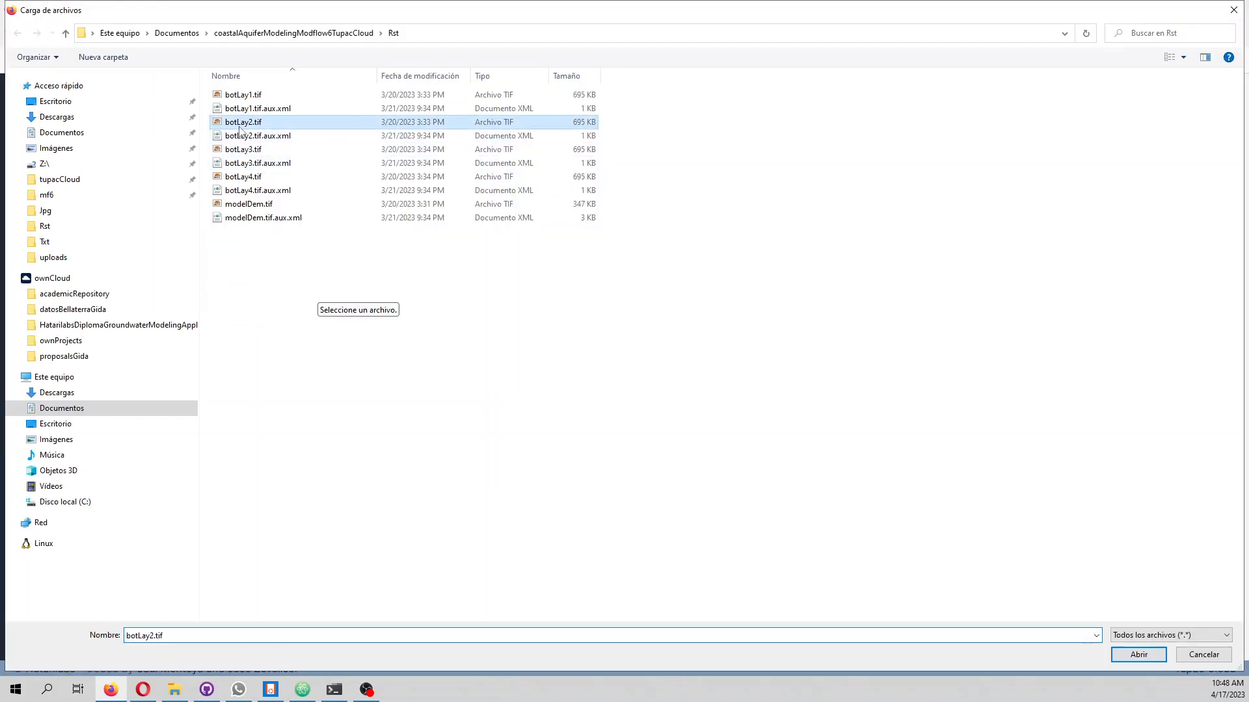
Assign botLay3.tif to layer 3 and botLay4.tif to layer 4, and save the layer bottom elevations
{"action": "left_click", "coordinate": [324, 337]}
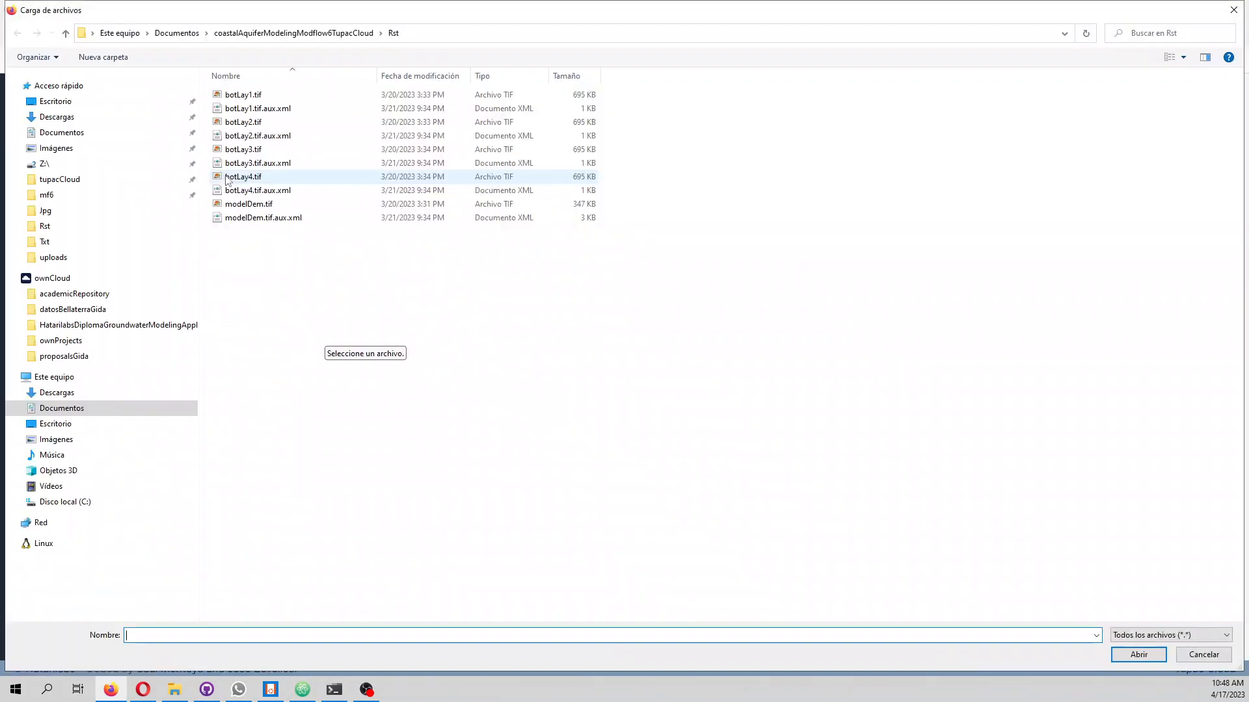
{"action": "double_click", "coordinate": [229, 149]}
{"action": "left_click", "coordinate": [339, 375]}
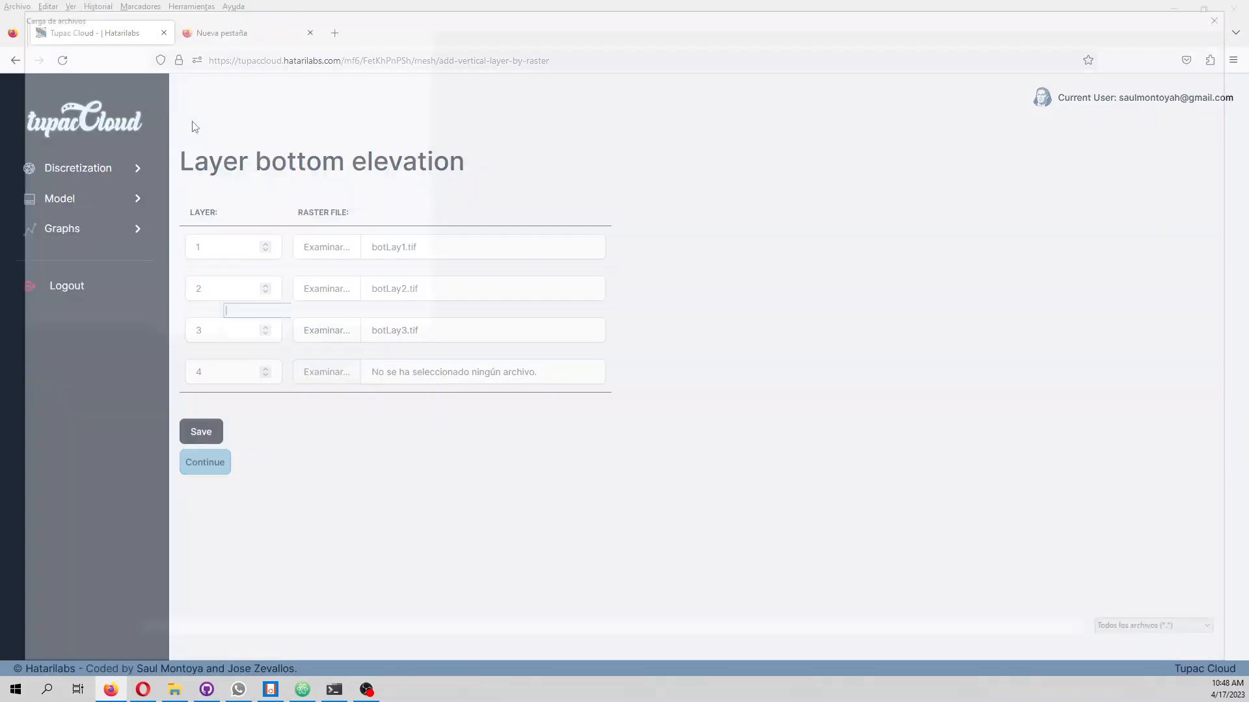
{"action": "left_click", "coordinate": [234, 177]}
{"action": "double_click", "coordinate": [229, 179]}
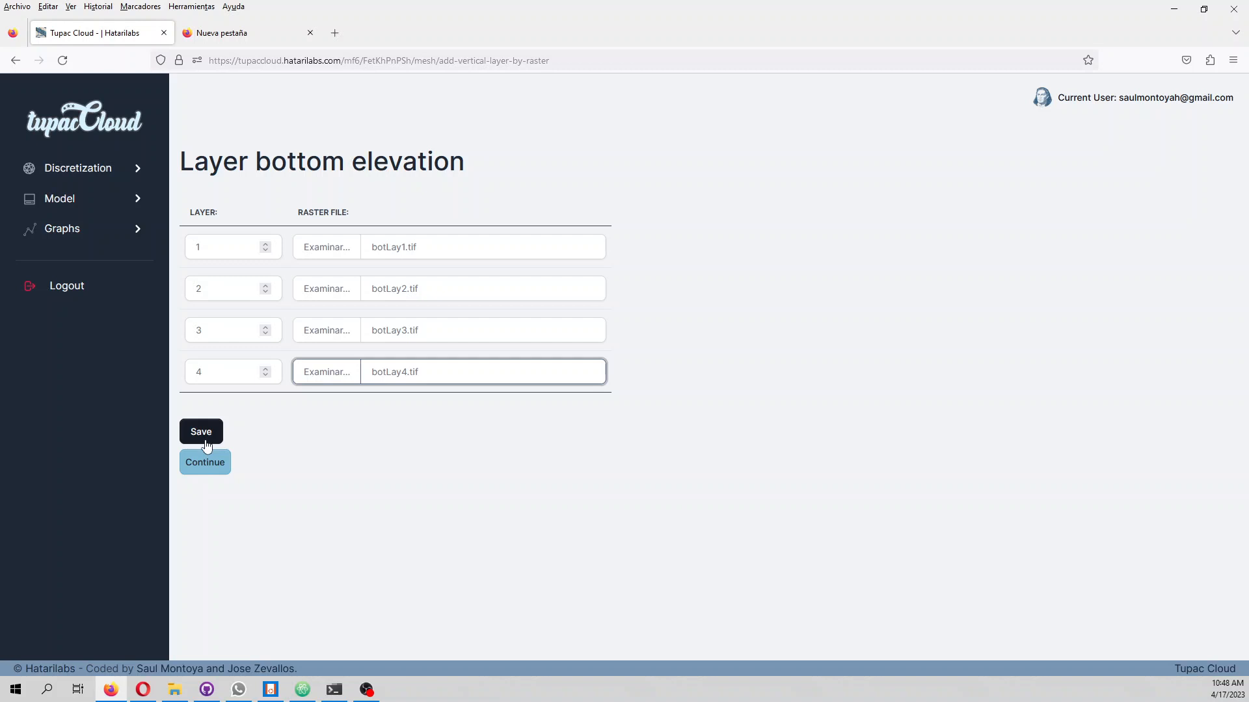
{"action": "left_click", "coordinate": [206, 445]}
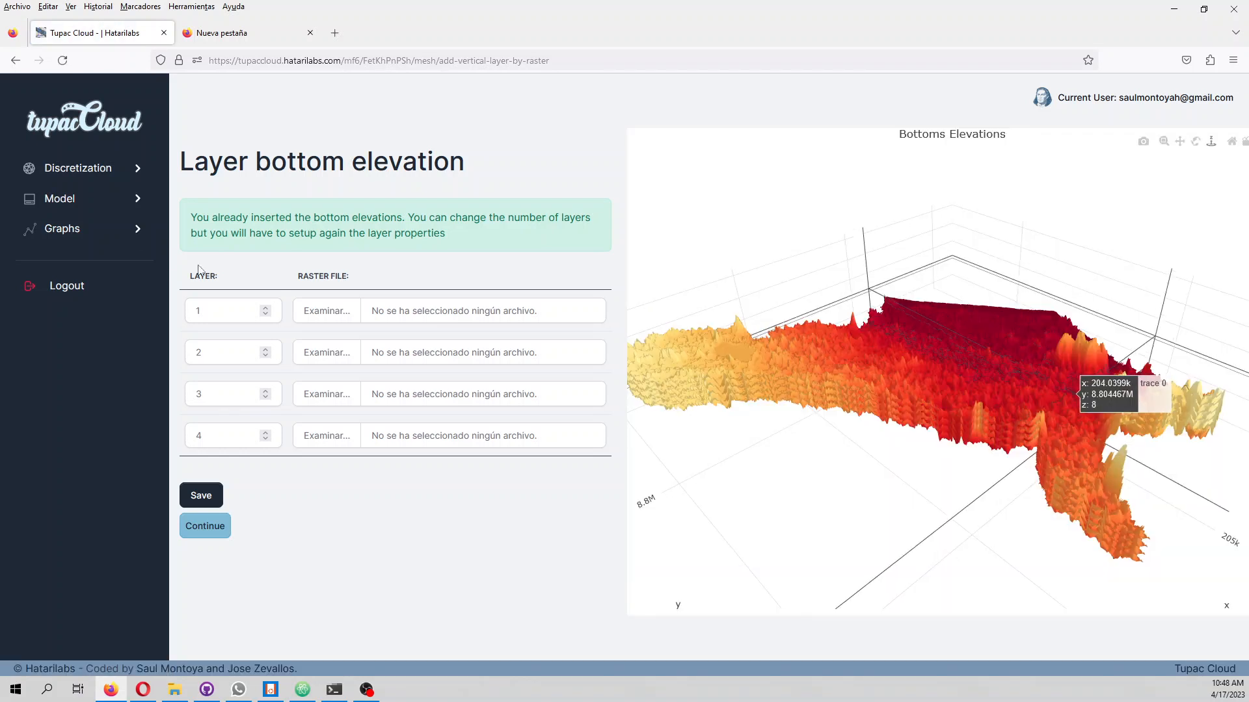
Review the bottom elevations plot, continue to the stress period setup, and set the number of stress periods to 2
{"action": "left_click_drag", "start_coordinate": [988, 351], "coordinate": [637, 520]}
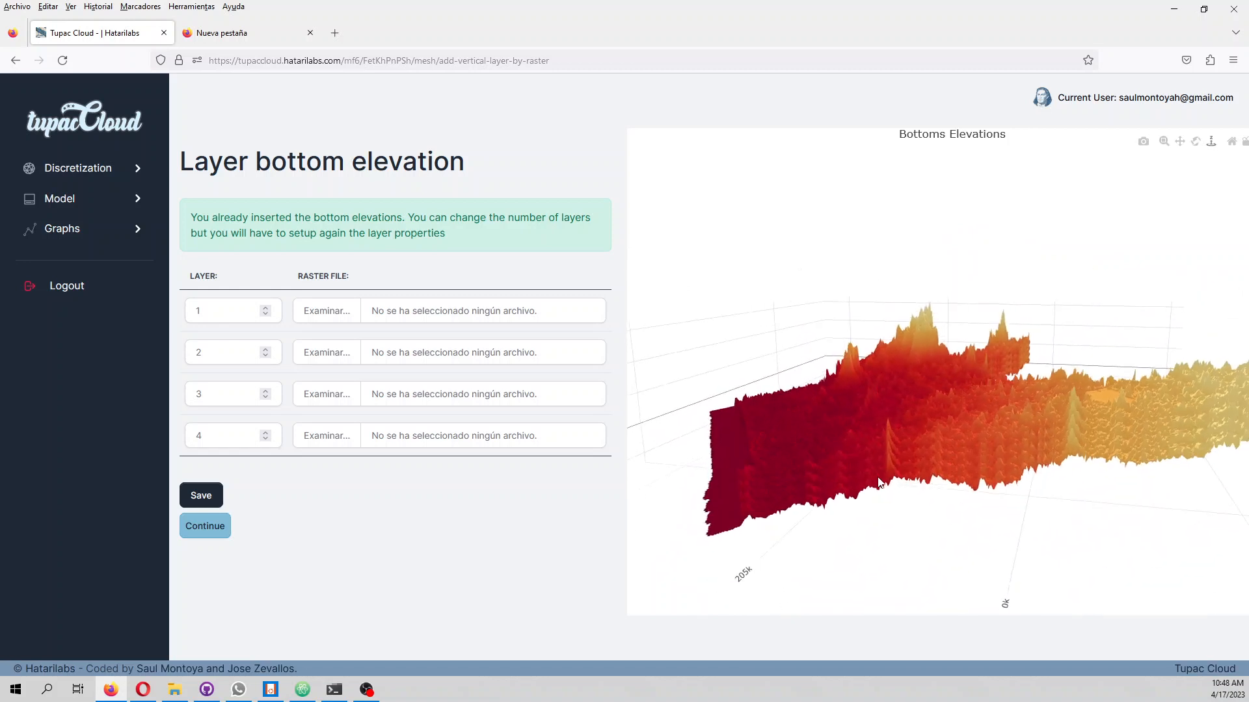
{"action": "left_click", "coordinate": [215, 532]}
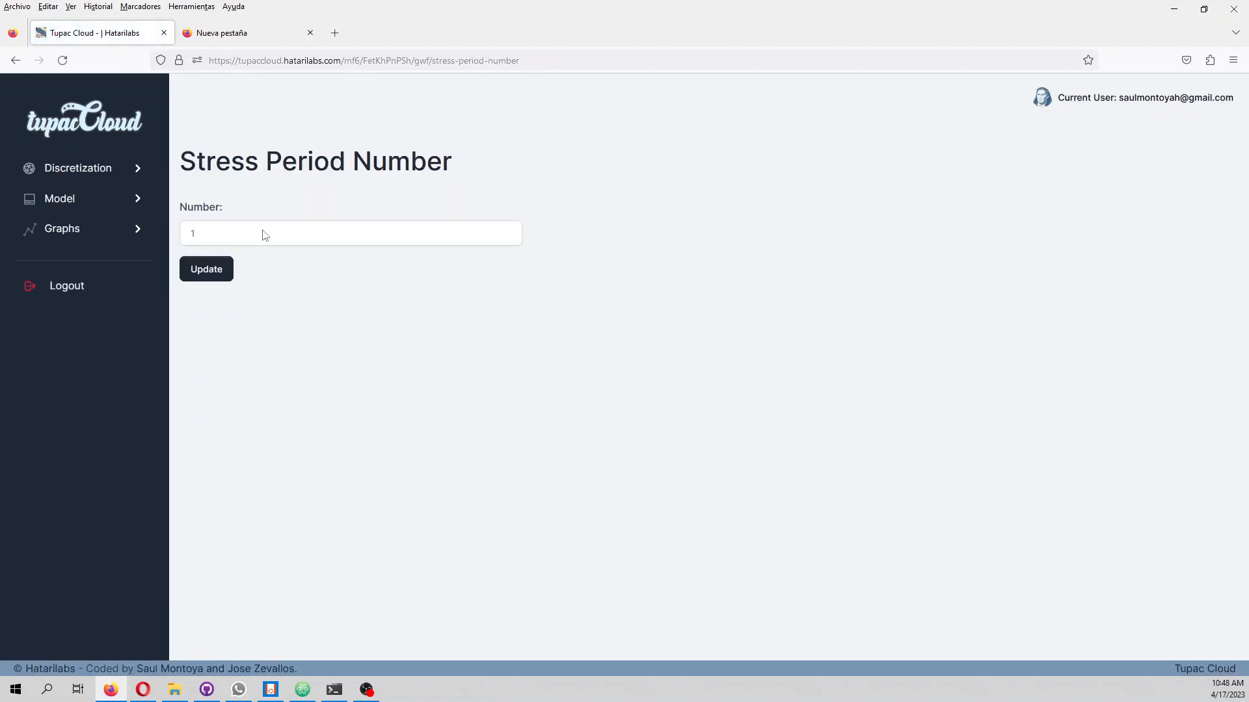
{"action": "left_click", "coordinate": [266, 234]}
{"action": "left_click", "coordinate": [249, 263]}
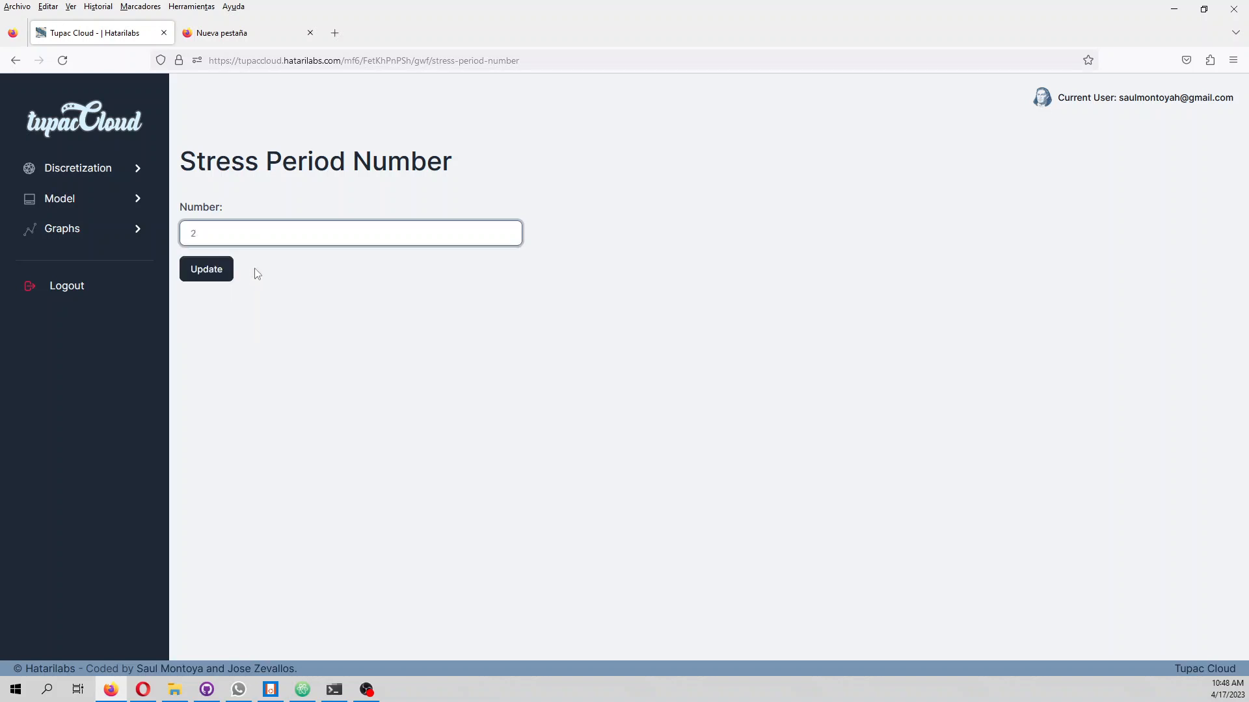
{"action": "left_click", "coordinate": [218, 275]}
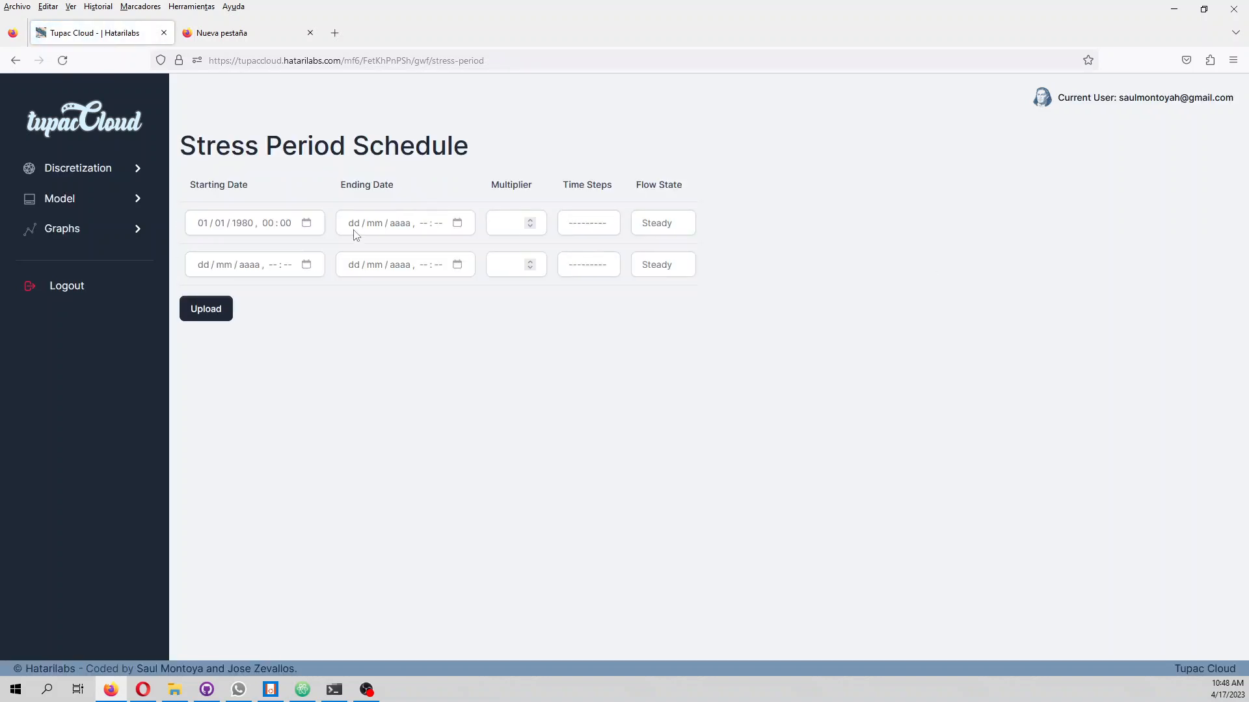
Enter 01/01/1980, 00:00 as the ending date of the first stress period
{"action": "left_click", "coordinate": [355, 232]}
{"action": "type", "text": "01 / "}
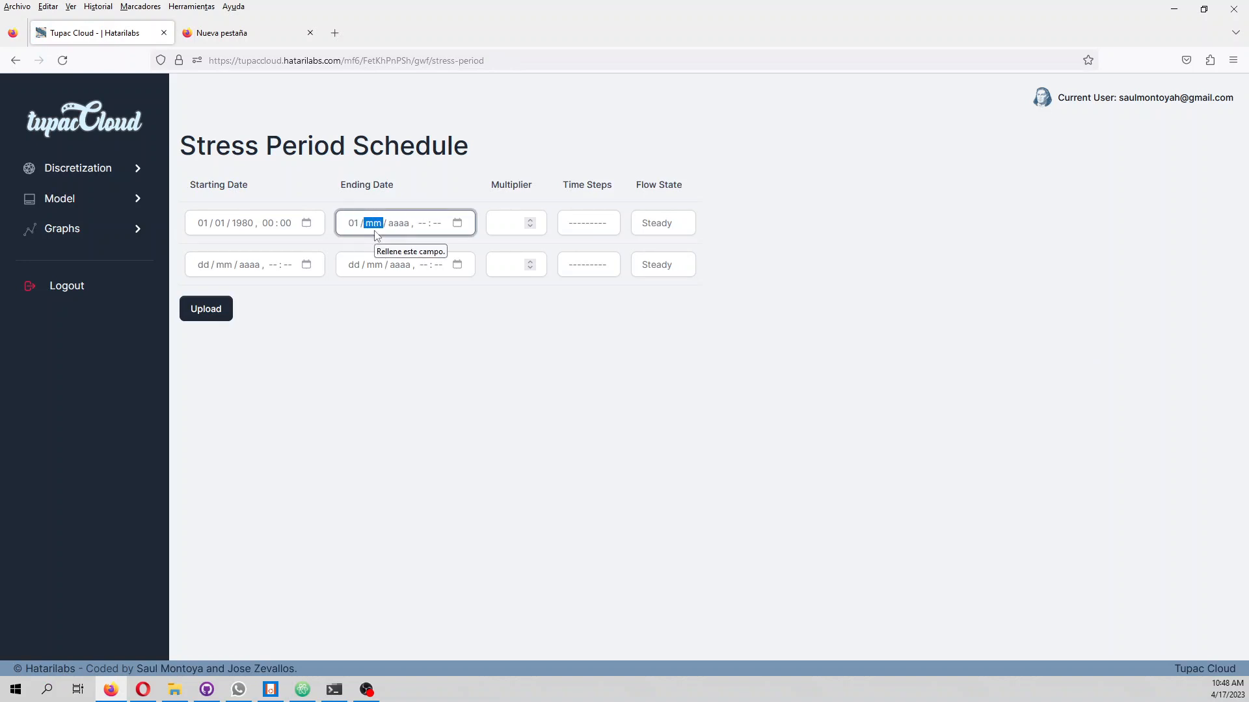
{"action": "type", "text": "01 / 1980"}
{"action": "key", "text": "Tab"}
{"action": "type", "text": "0000"}
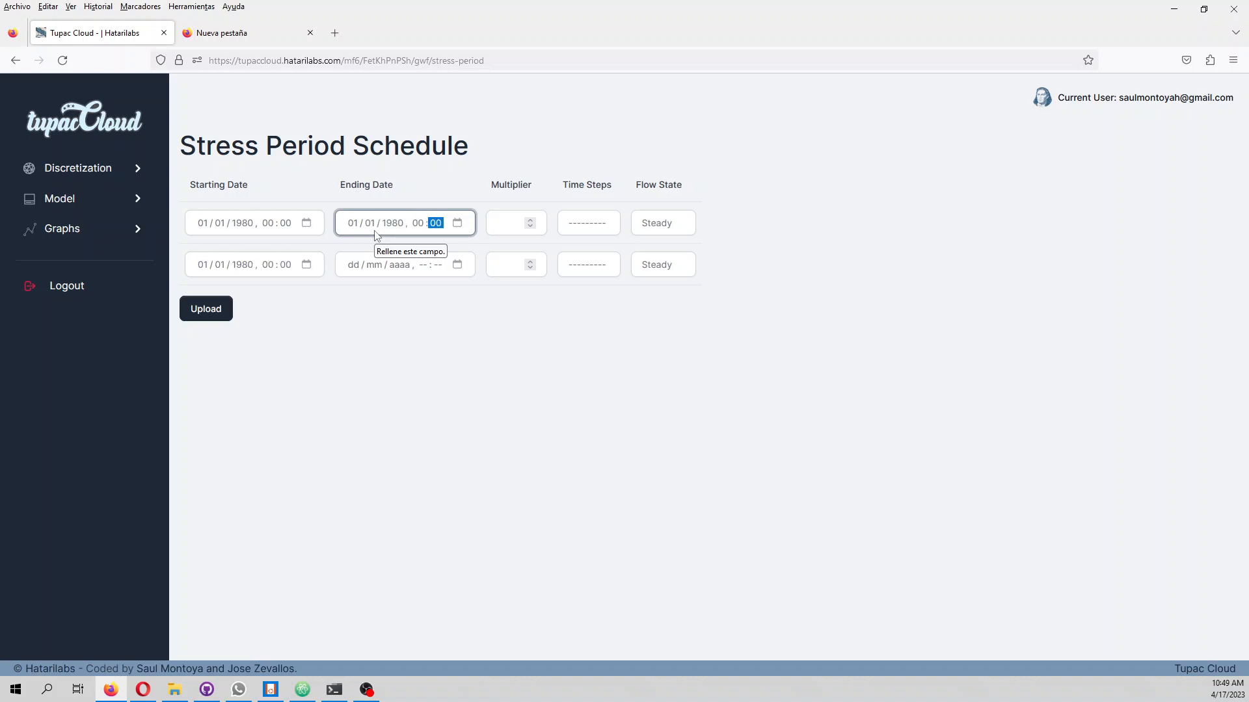
Set the first stress period's multiplier to 1 and its time steps to 1
{"action": "left_click", "coordinate": [499, 222]}
{"action": "type", "text": "1"}
{"action": "key", "text": "Tab"}
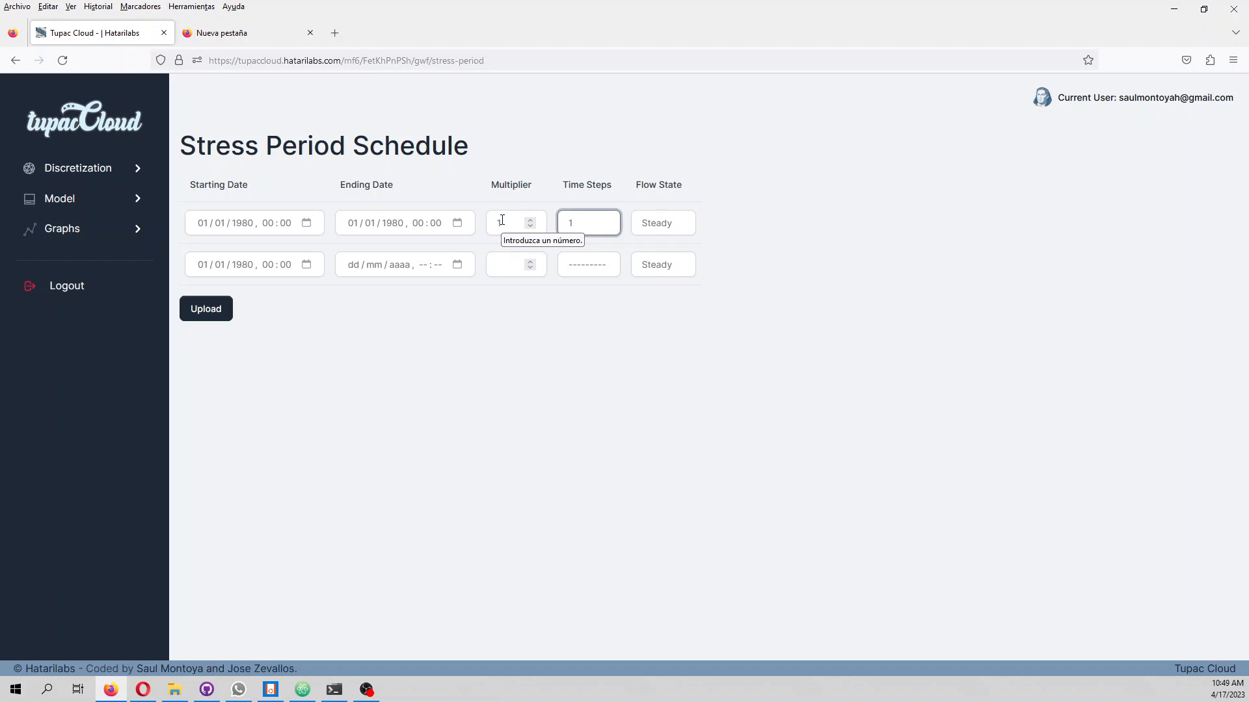
{"action": "key", "text": "Tab"}
{"action": "key", "text": "Tab"}
{"action": "key", "text": "Tab"}
{"action": "key", "text": "Tab"}
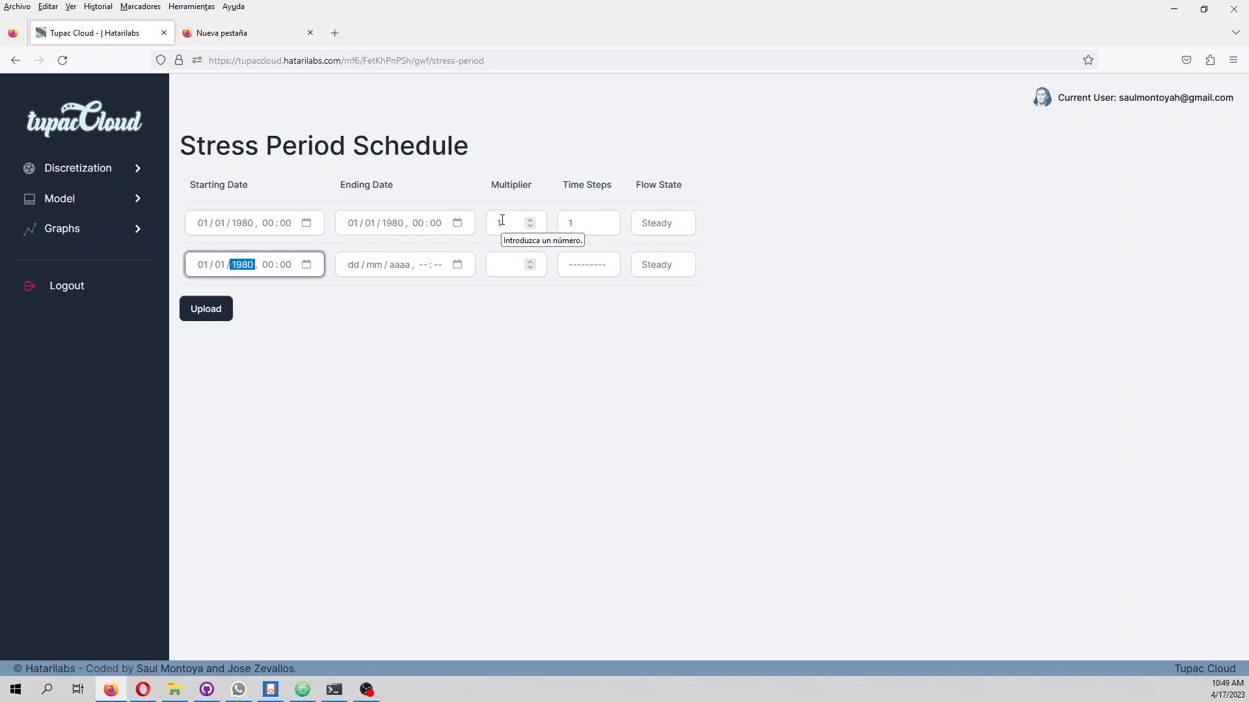
Change the year of the first stress period's ending date to 2000
{"action": "left_click", "coordinate": [393, 223]}
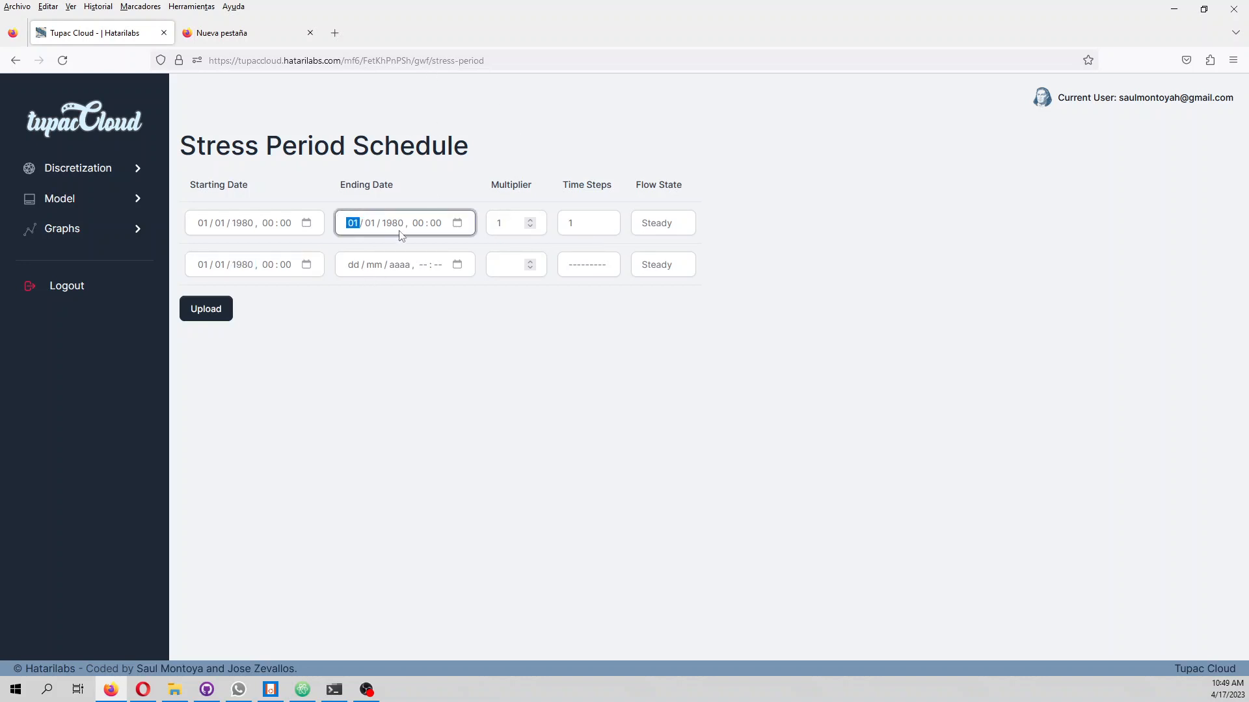
{"action": "left_click", "coordinate": [400, 224]}
{"action": "type", "text": "200"}
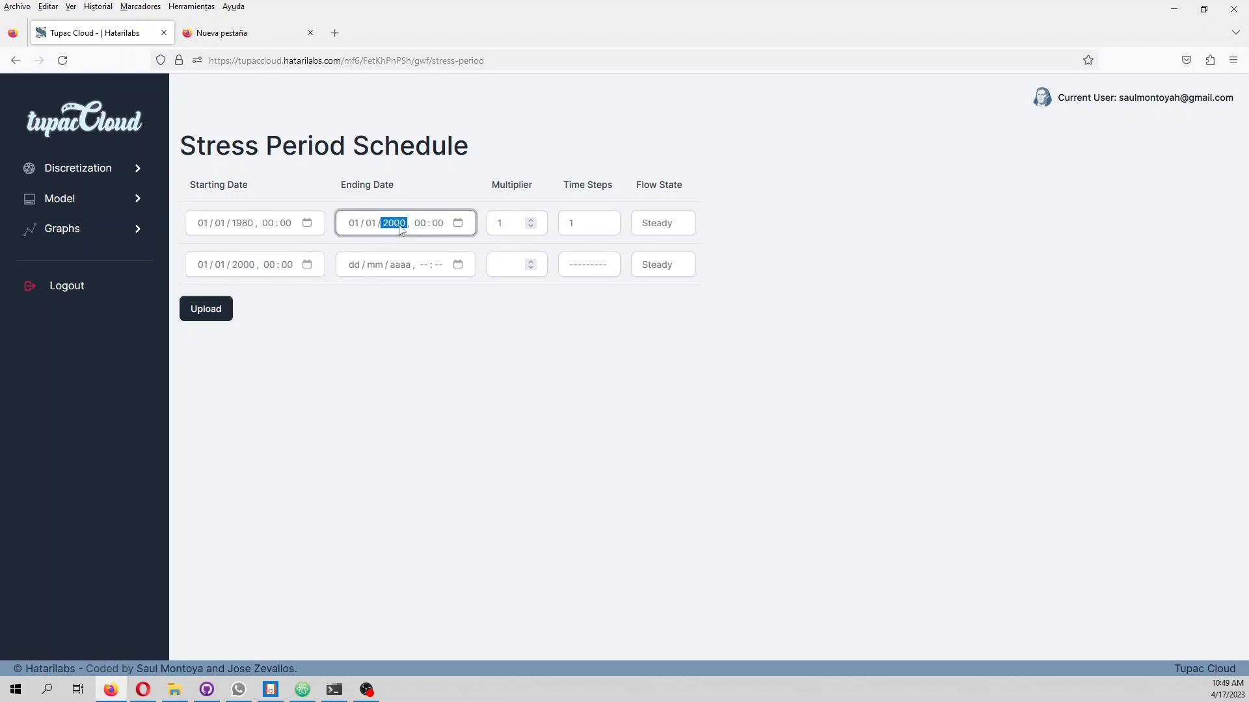
Enter 01/01/2020, 00:00 as the ending date of the second stress period
{"action": "left_click", "coordinate": [357, 267]}
{"action": "type", "text": "01 / mm / aaaa , -- : --"}
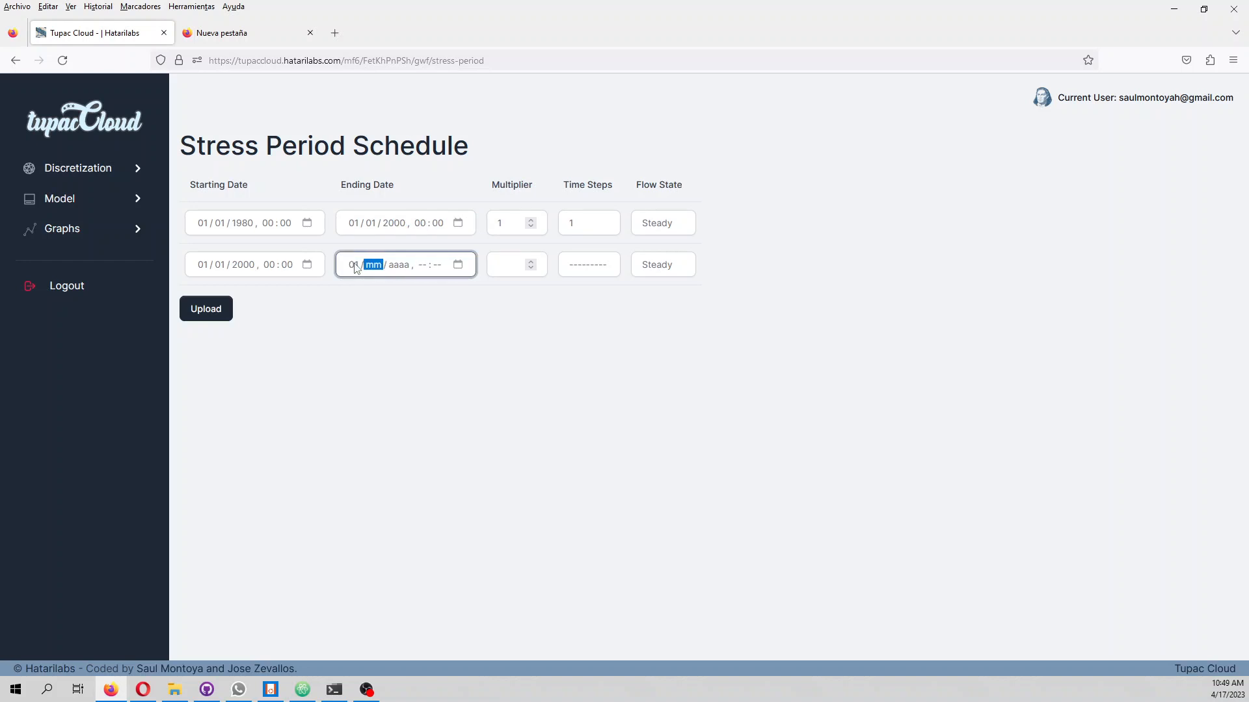
{"action": "type", "text": "0122"}
{"action": "key", "text": "BackSpace"}
{"action": "type", "text": "20200000"}
{"action": "key", "text": "Tab"}
{"action": "key", "text": "Tab"}
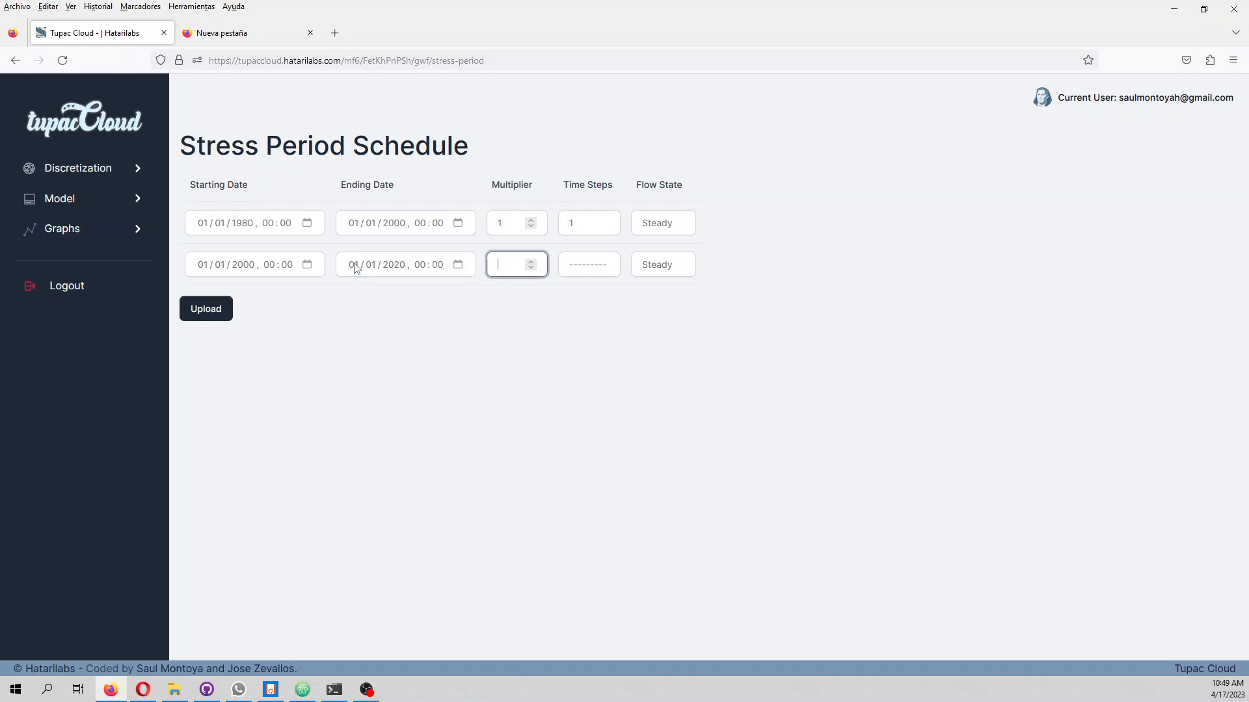
Set the second stress period's multiplier to 1, time steps to 4 and flow state to Transient, and upload the schedule
{"action": "type", "text": "1"}
{"action": "key", "text": "Tab"}
{"action": "type", "text": "4"}
{"action": "key", "text": "Tab"}
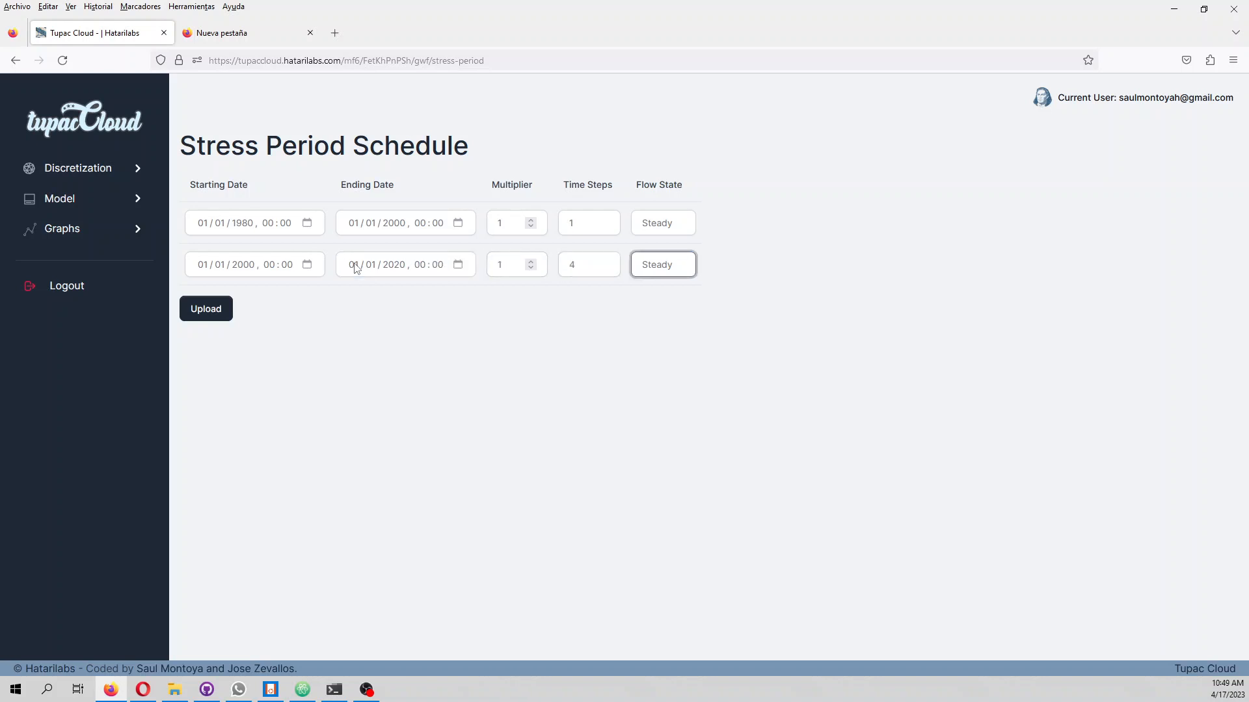
{"action": "key", "text": "Down"}
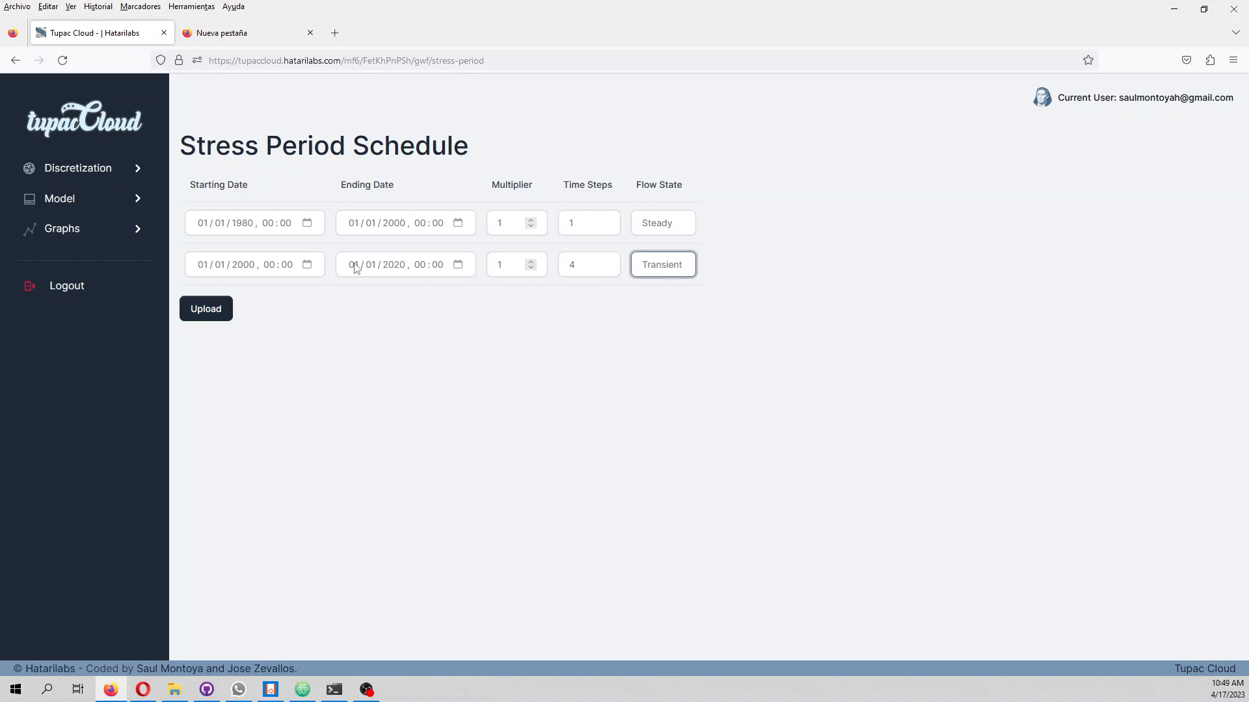
{"action": "left_click", "coordinate": [215, 309]}
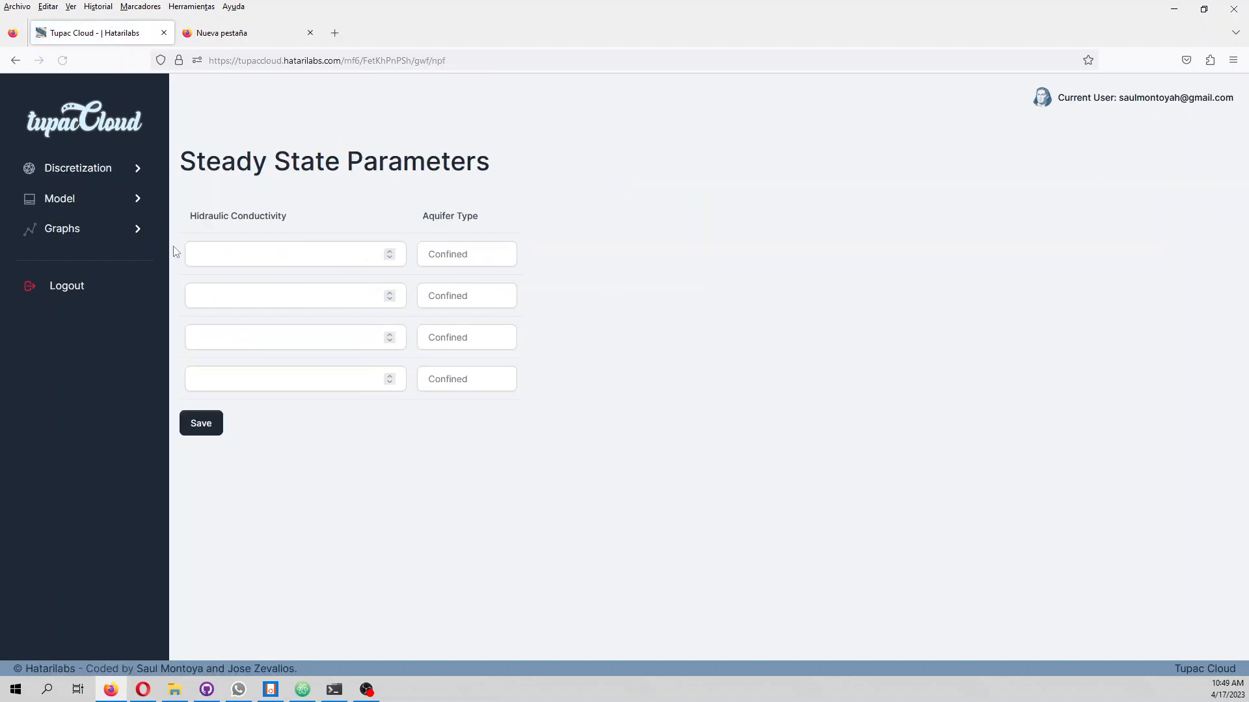
{"action": "left_click", "coordinate": [245, 252]}
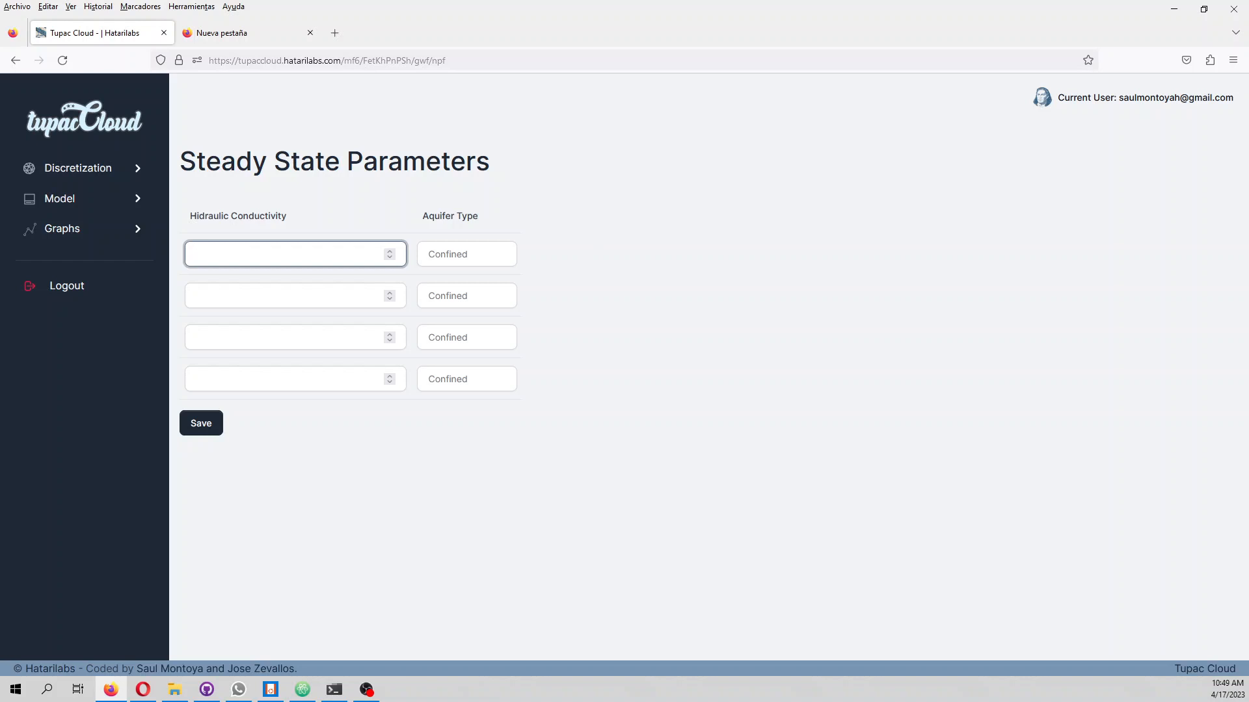
{"action": "key", "text": "alt+Tab"}
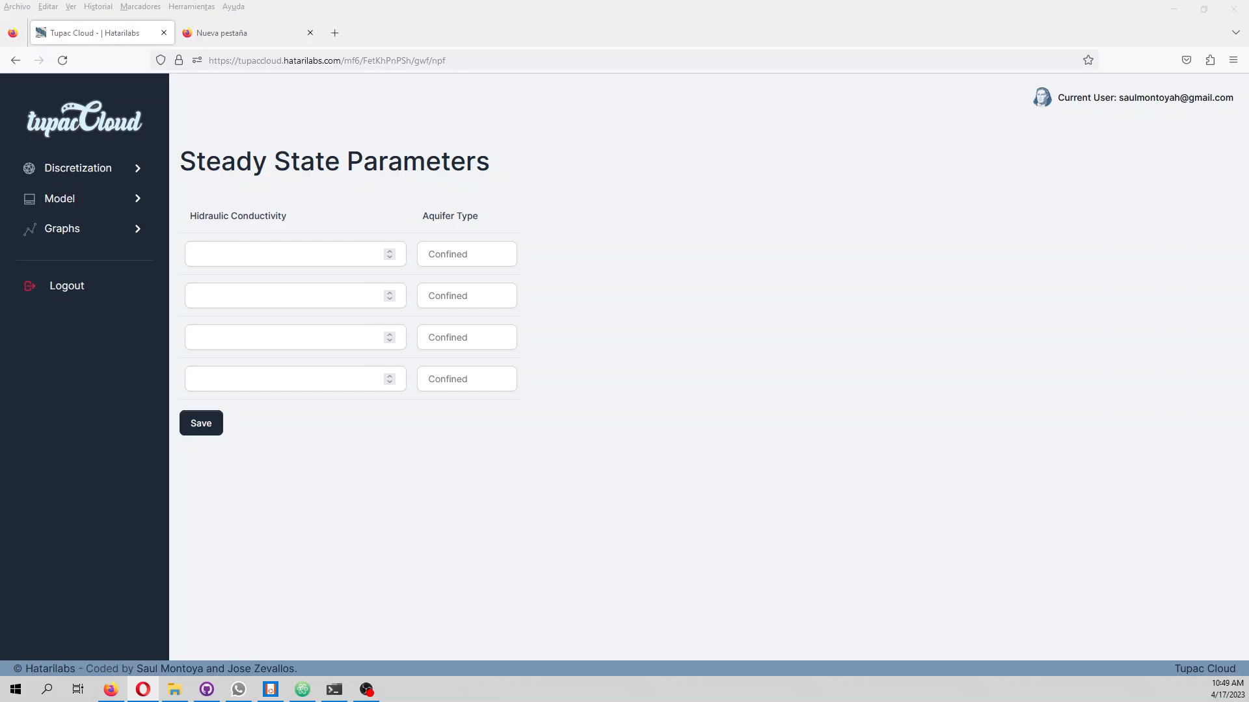
{"action": "left_click", "coordinate": [298, 255]}
{"action": "type", "text": "r"}
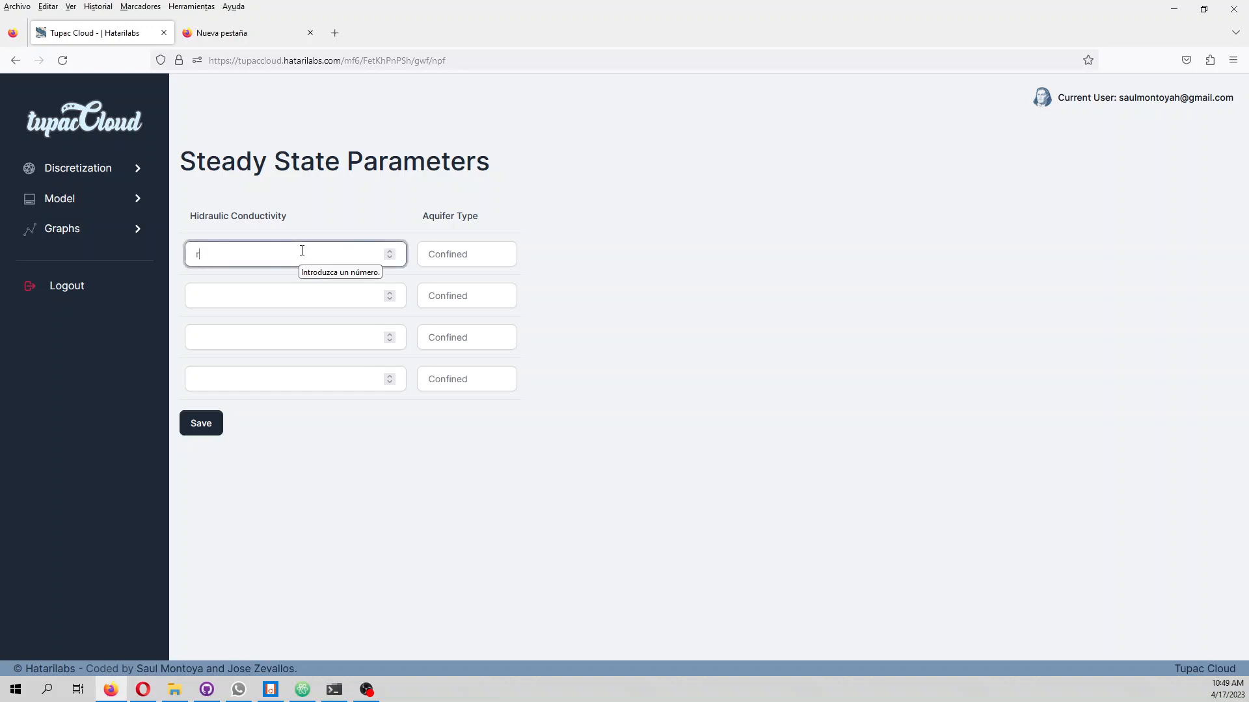
{"action": "type", "text": "5e-5"}
{"action": "key", "text": "ctrl+a"}
{"action": "type", "text": "sudo systemctl restart gunicorn.socket"}
{"action": "left_click", "coordinate": [226, 294]}
{"action": "key", "text": "shift+Tab"}
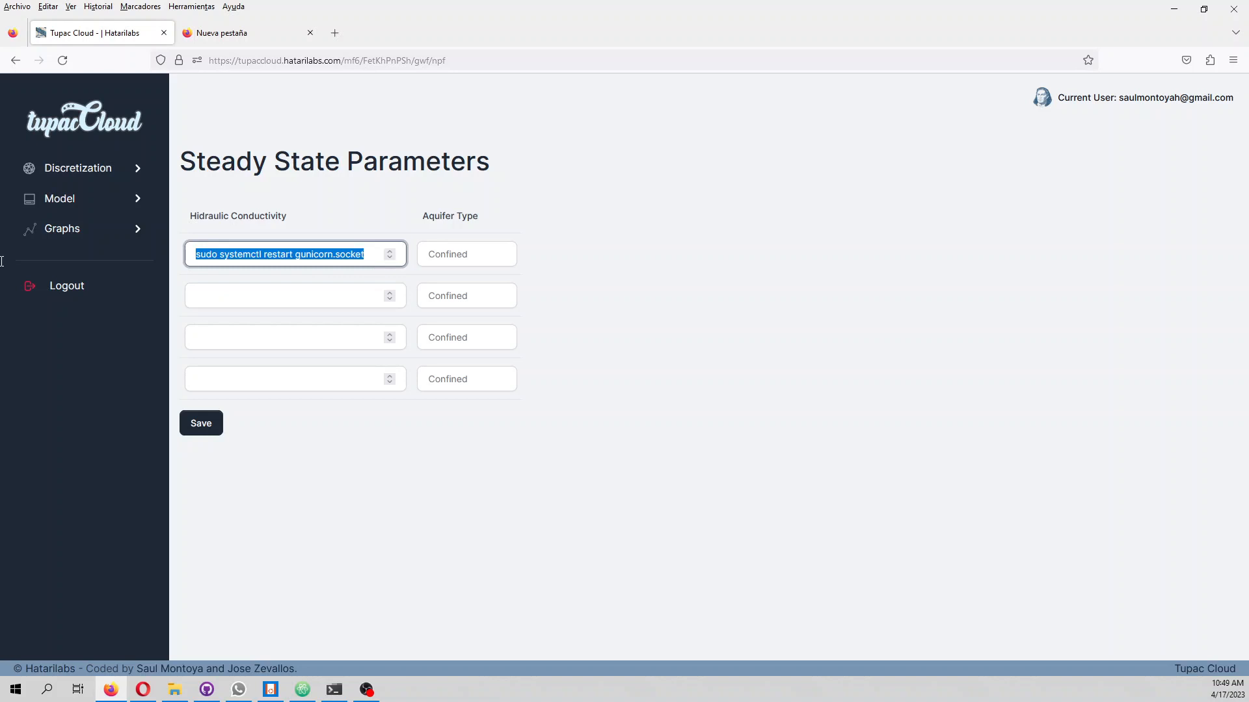
{"action": "type", "text": "5e"}
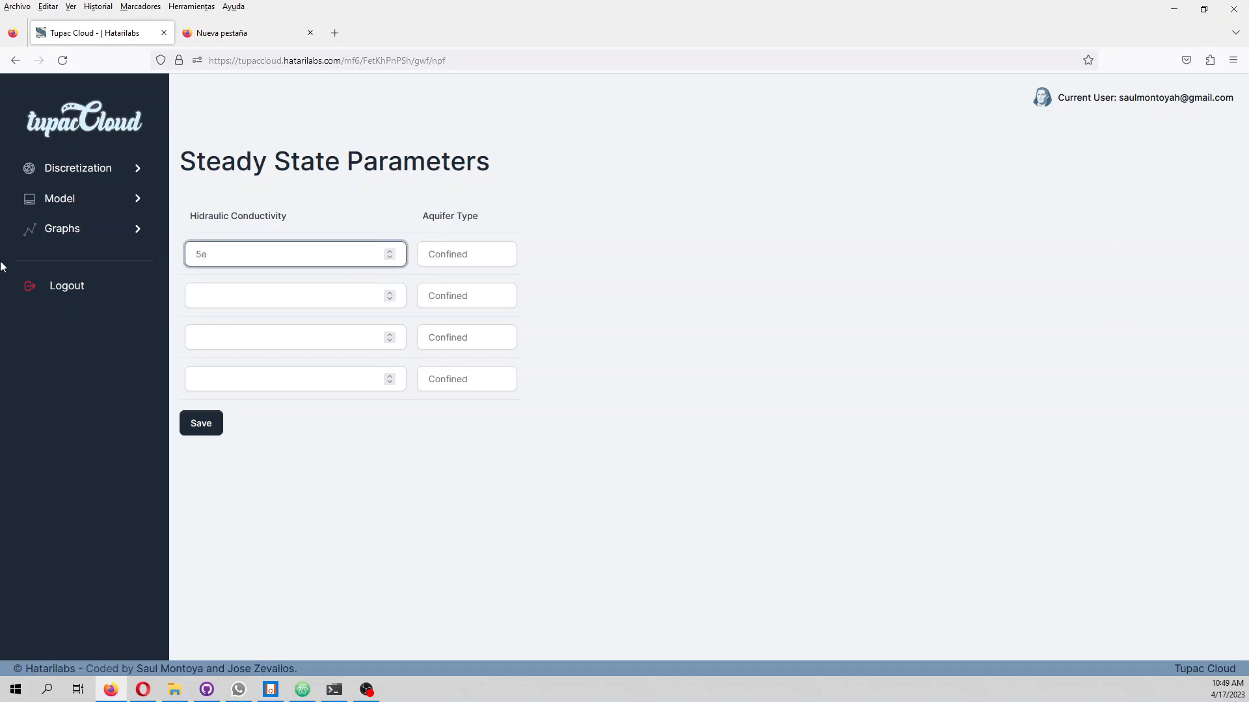
Set the hydraulic conductivity to 5e-5 for the first two layers and 1e-5 for the third and fourth layers
{"action": "key", "text": "ctrl+a"}
{"action": "key", "text": "ctrl+c"}
{"action": "left_click", "coordinate": [202, 298]}
{"action": "key", "text": "ctrl+v"}
{"action": "left_click", "coordinate": [215, 335]}
{"action": "type", "text": "1"}
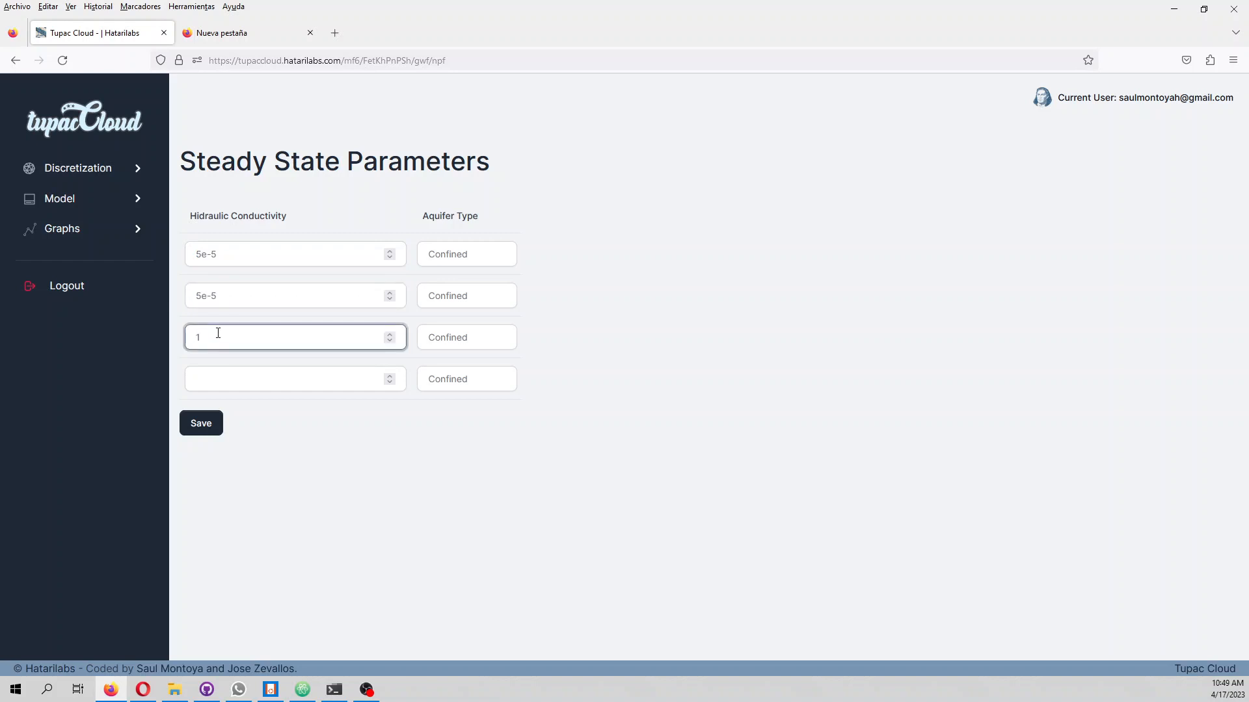
{"action": "key", "text": "ctrl+a"}
{"action": "key", "text": "ctrl+c"}
{"action": "left_click", "coordinate": [243, 379]}
{"action": "key", "text": "ctrl+v"}
Set the aquifer type of the first two layers to Convertible and save the steady state parameters
{"action": "left_click", "coordinate": [474, 257]}
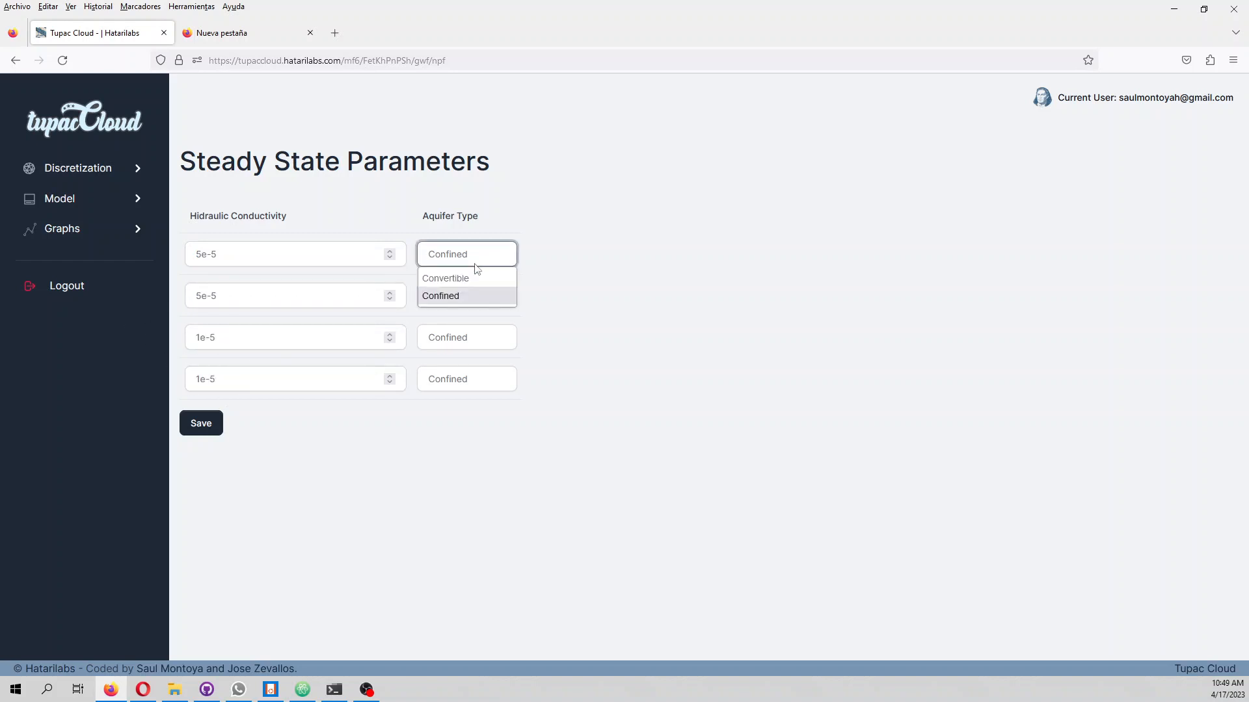
{"action": "left_click", "coordinate": [475, 273]}
{"action": "left_click", "coordinate": [480, 297]}
{"action": "left_click", "coordinate": [479, 317]}
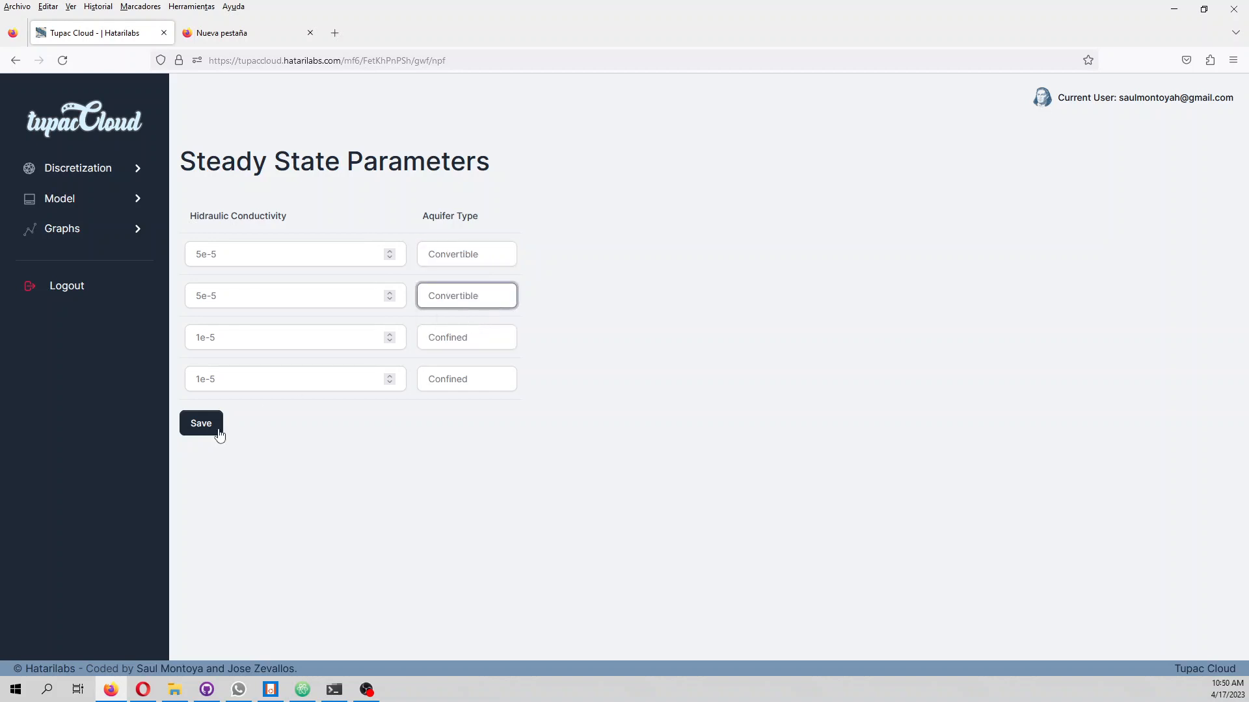
{"action": "left_click", "coordinate": [203, 426]}
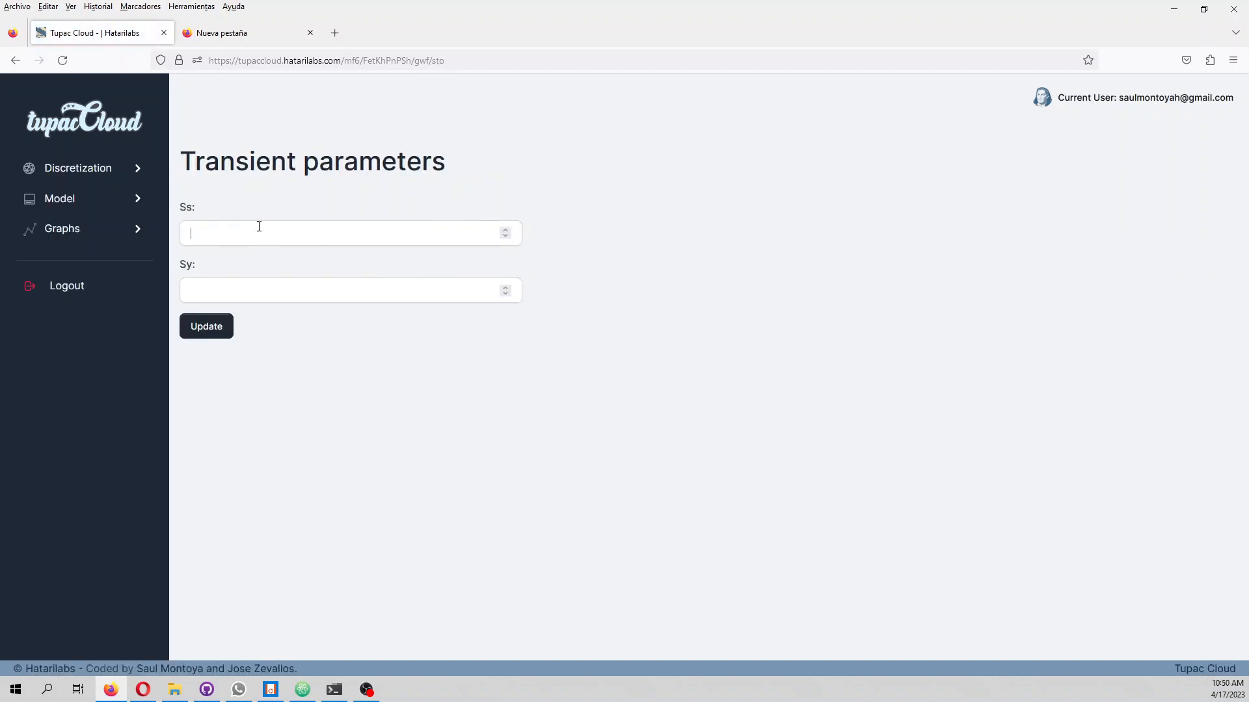
Set the transient parameters Ss to 1e-6 and Sy to 0.15, and update them
{"action": "left_click", "coordinate": [259, 226]}
{"action": "type", "text": "1e-6"}
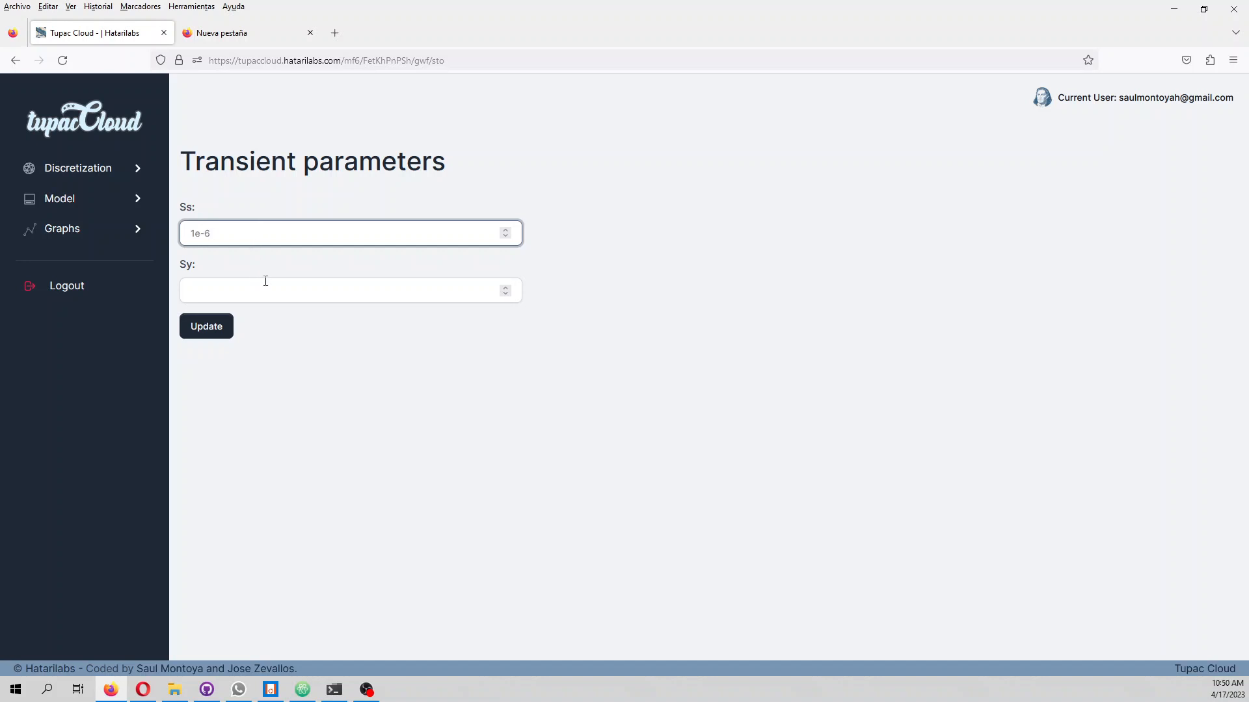
{"action": "left_click", "coordinate": [269, 285]}
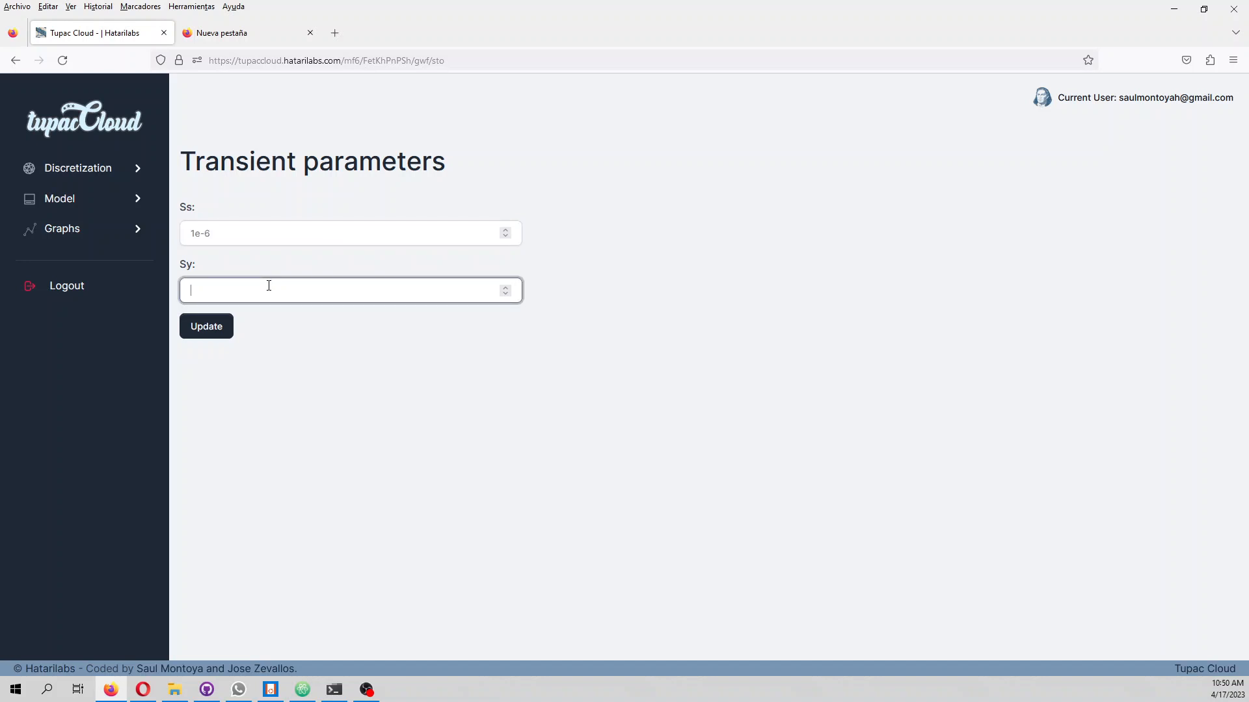
{"action": "left_click", "coordinate": [217, 319]}
Upload modelDem.tif as the initial heads raster
{"action": "left_click", "coordinate": [203, 258]}
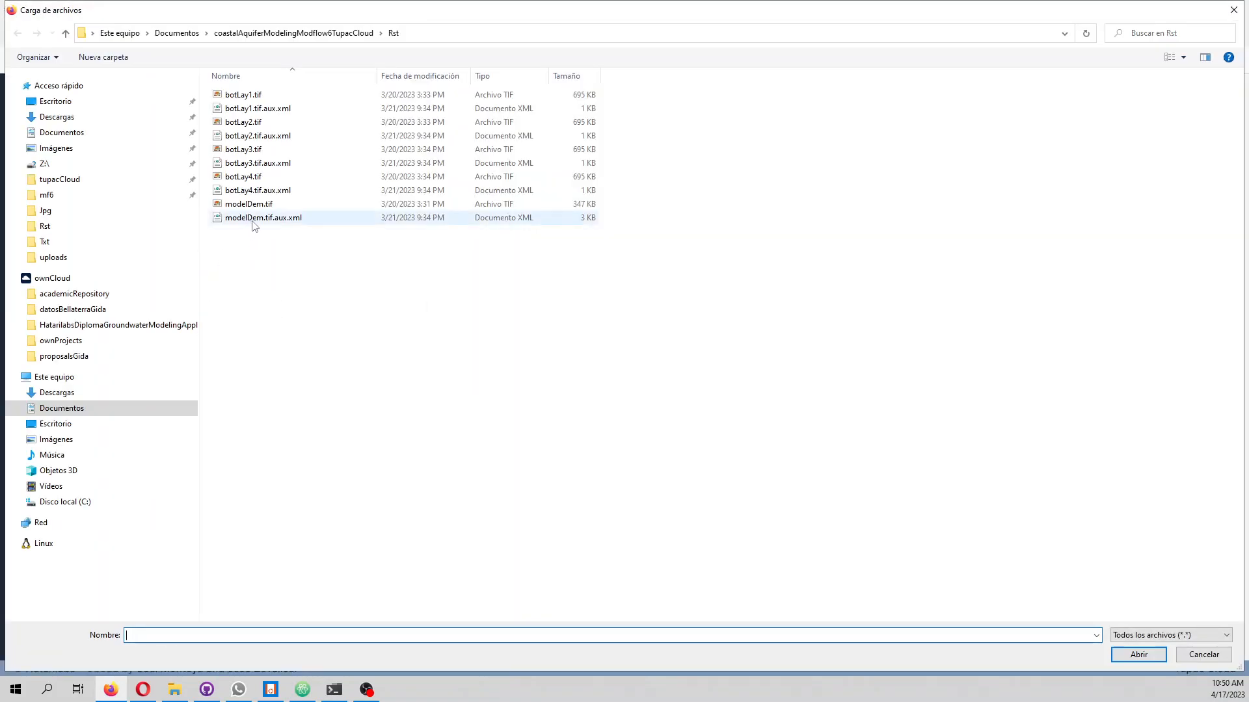
{"action": "double_click", "coordinate": [305, 205]}
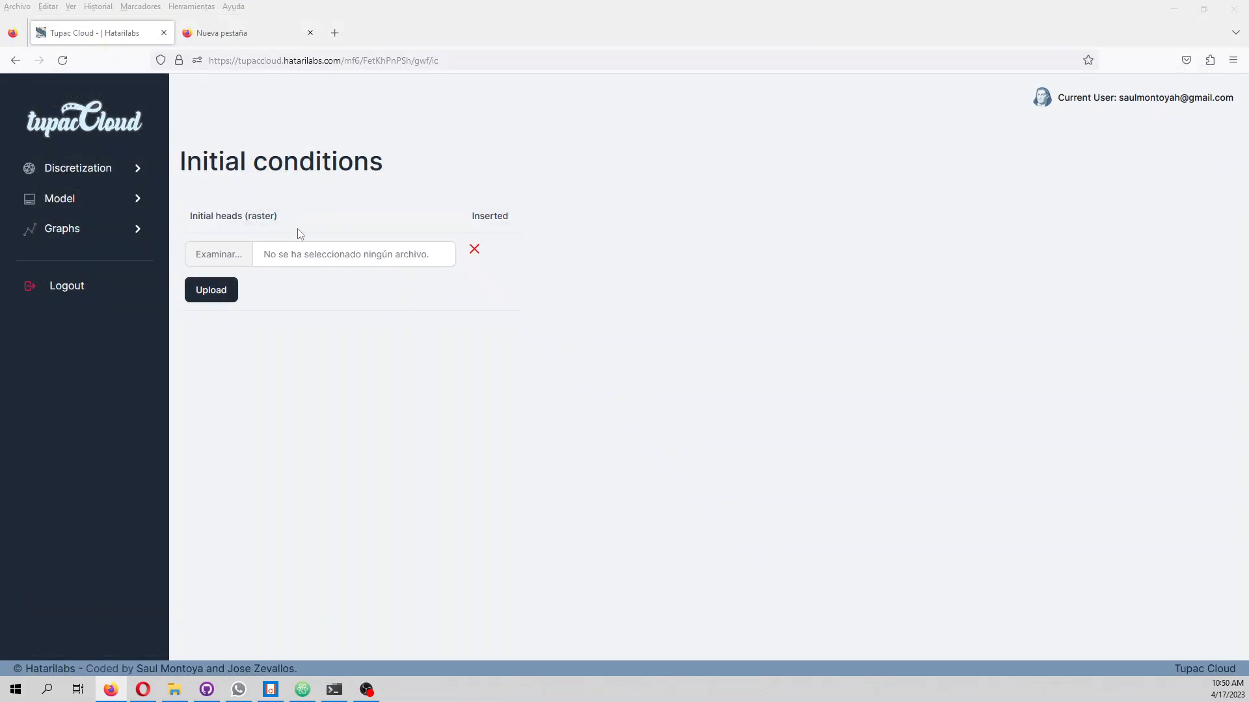
{"action": "left_click", "coordinate": [216, 290]}
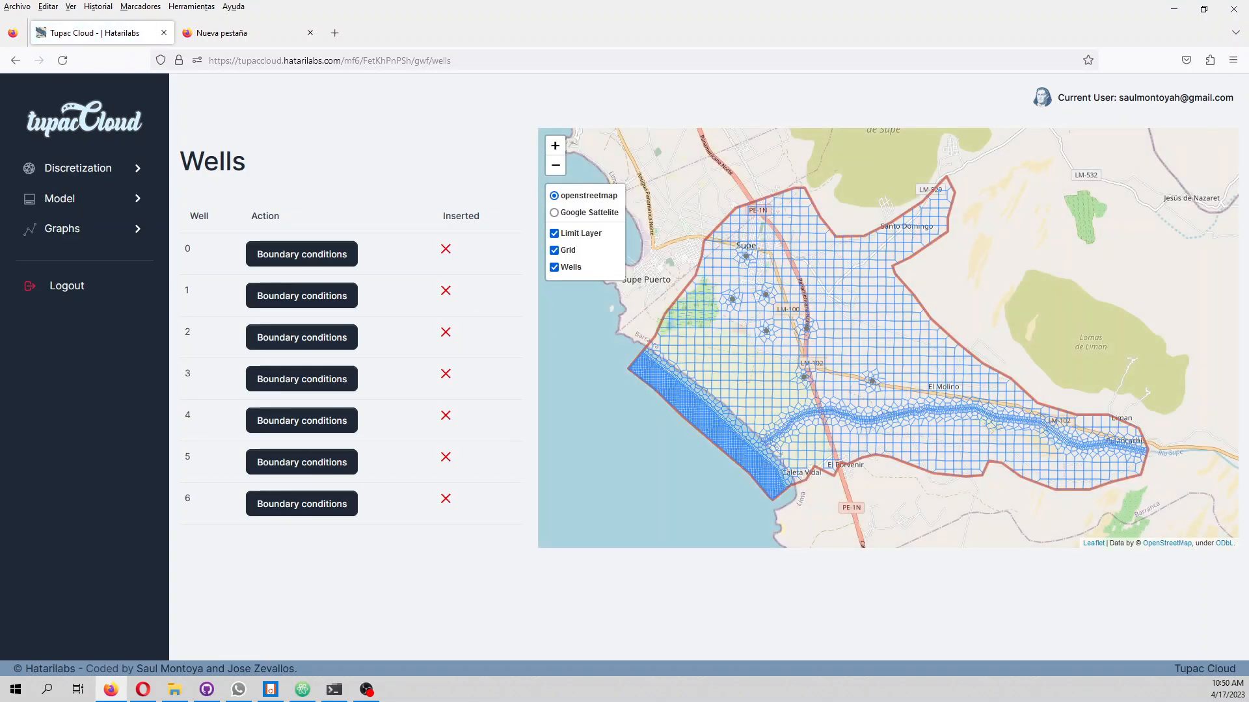
Set the pump rate in well 0's boundary conditions to -0.002 for the first stress period and -0.05 for the second
{"action": "key", "text": "alt+Tab"}
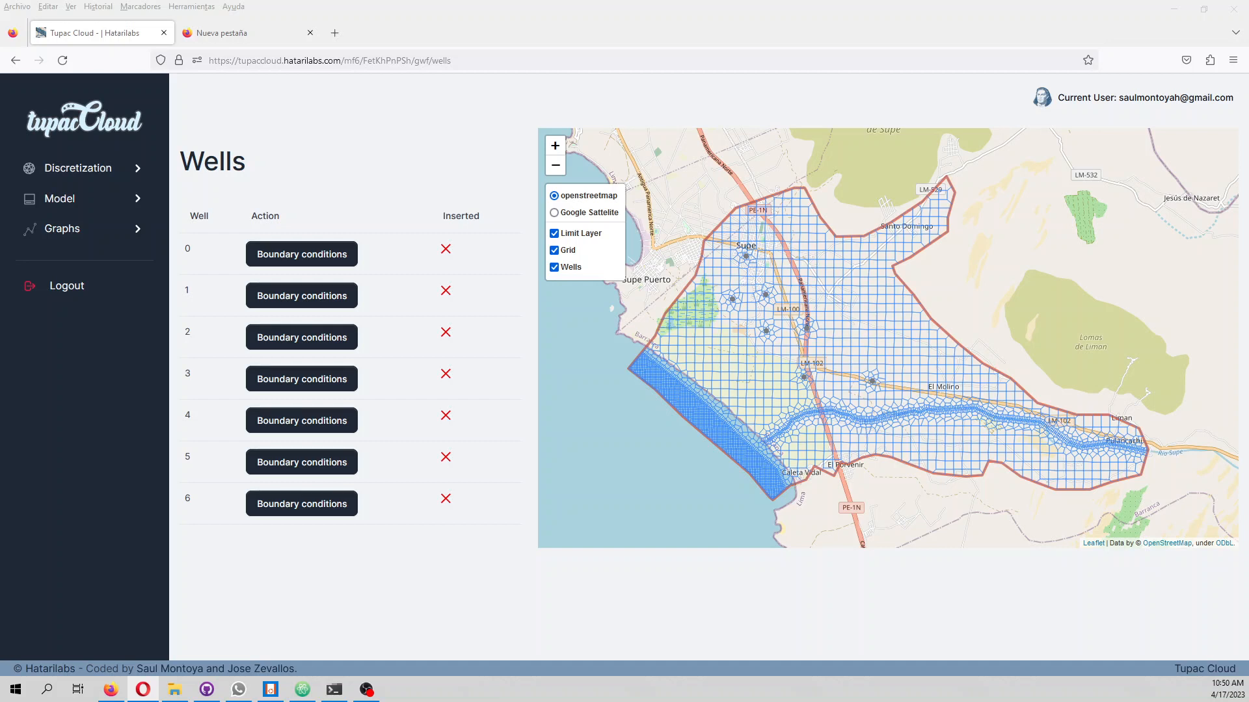
{"action": "left_click", "coordinate": [296, 253]}
{"action": "left_click", "coordinate": [325, 222]}
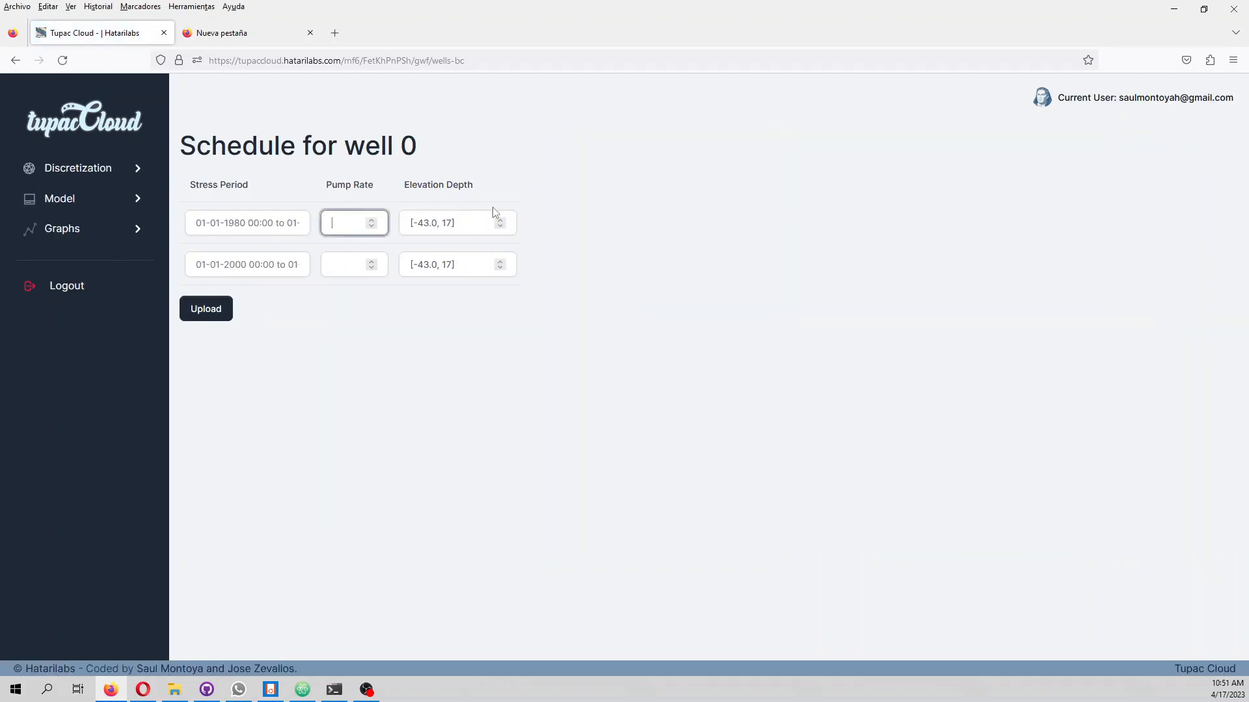
{"action": "type", "text": "-0.002"}
{"action": "left_click", "coordinate": [361, 263]}
{"action": "type", "text": "-0"}
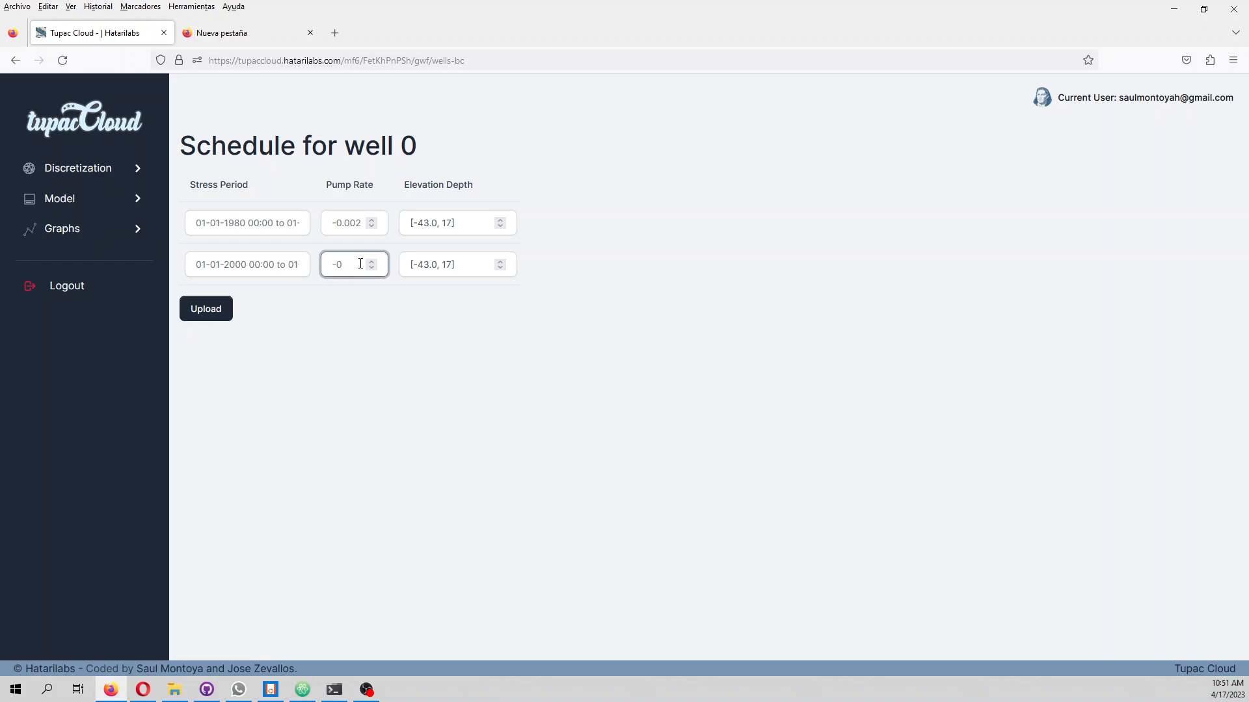
{"action": "type", "text": ".05"}
{"action": "key", "text": "ctrl+a"}
Set well 0's elevation depth to -20 and upload its schedule
{"action": "left_click", "coordinate": [420, 224]}
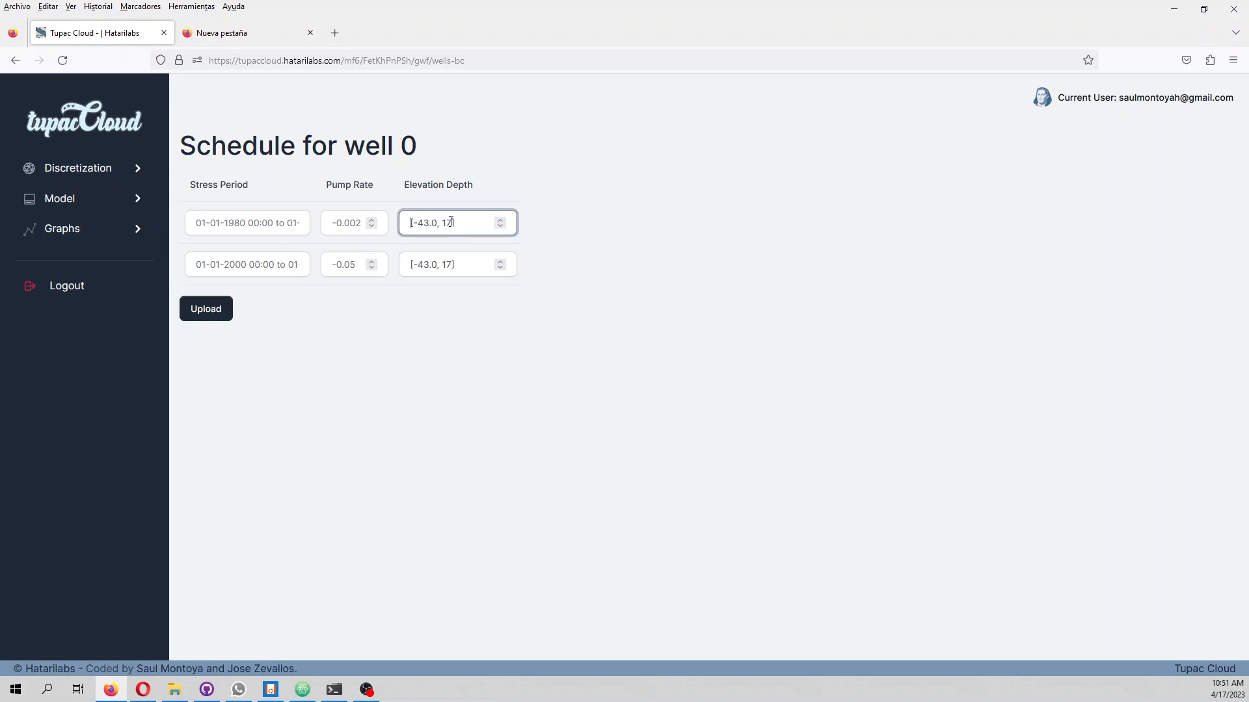
{"action": "key", "text": "ctrl+a"}
{"action": "type", "text": "-20"}
{"action": "left_click", "coordinate": [212, 310]}
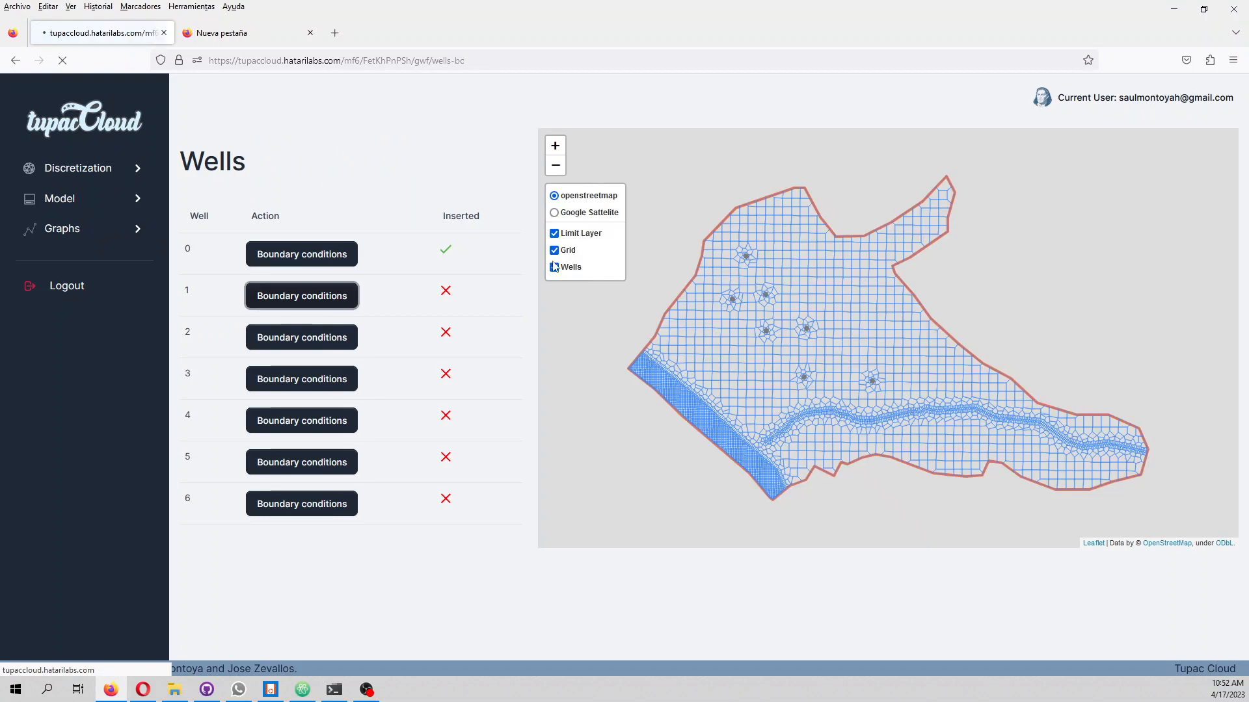
Define well 1's schedule with pump rates of -0.002 and -0.05 and an elevation depth of -20, and upload it
{"action": "left_click", "coordinate": [317, 303]}
{"action": "left_click", "coordinate": [349, 221]}
{"action": "type", "text": "-"}
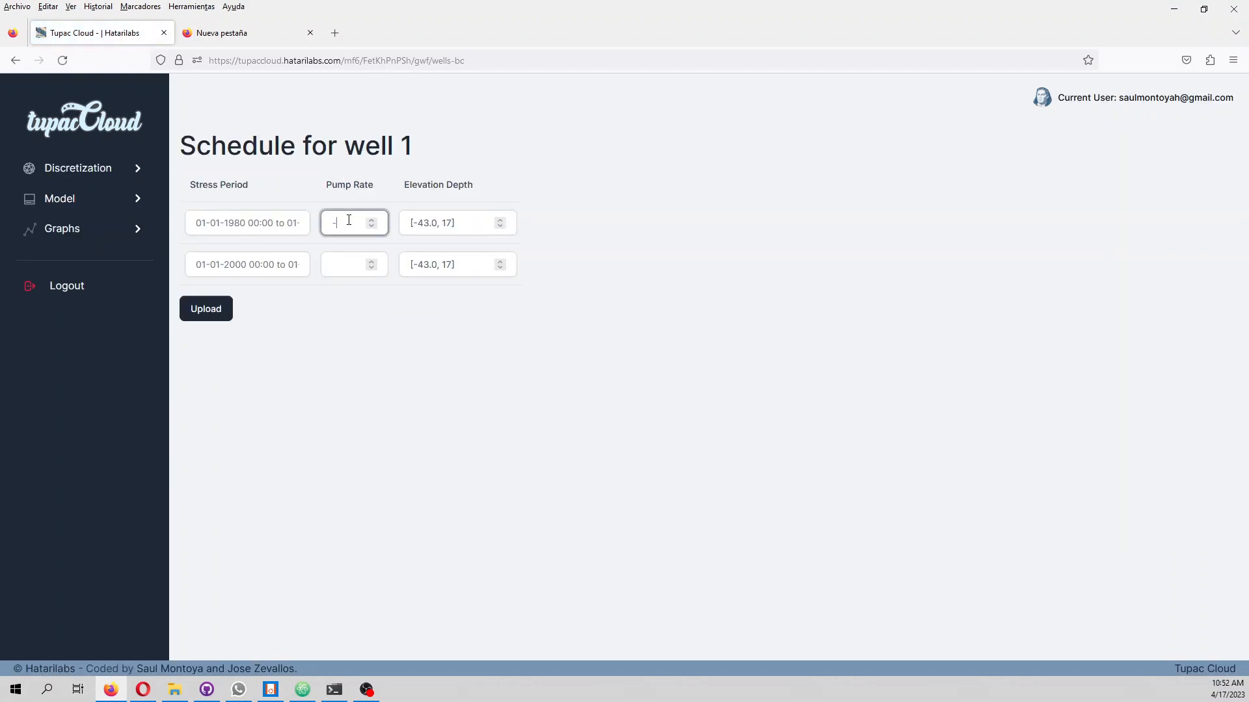
{"action": "type", "text": "0.002"}
{"action": "left_click", "coordinate": [463, 222]}
{"action": "type", "text": "-20"}
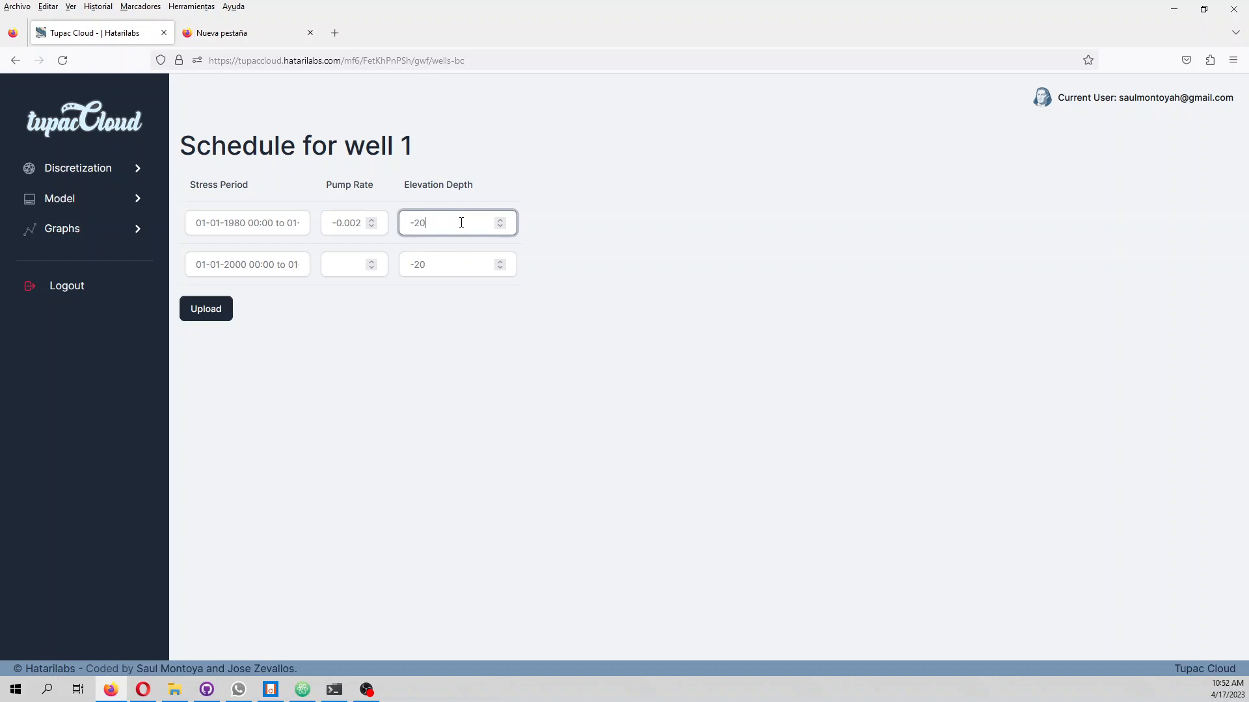
{"action": "left_click", "coordinate": [346, 267]}
{"action": "type", "text": "-"}
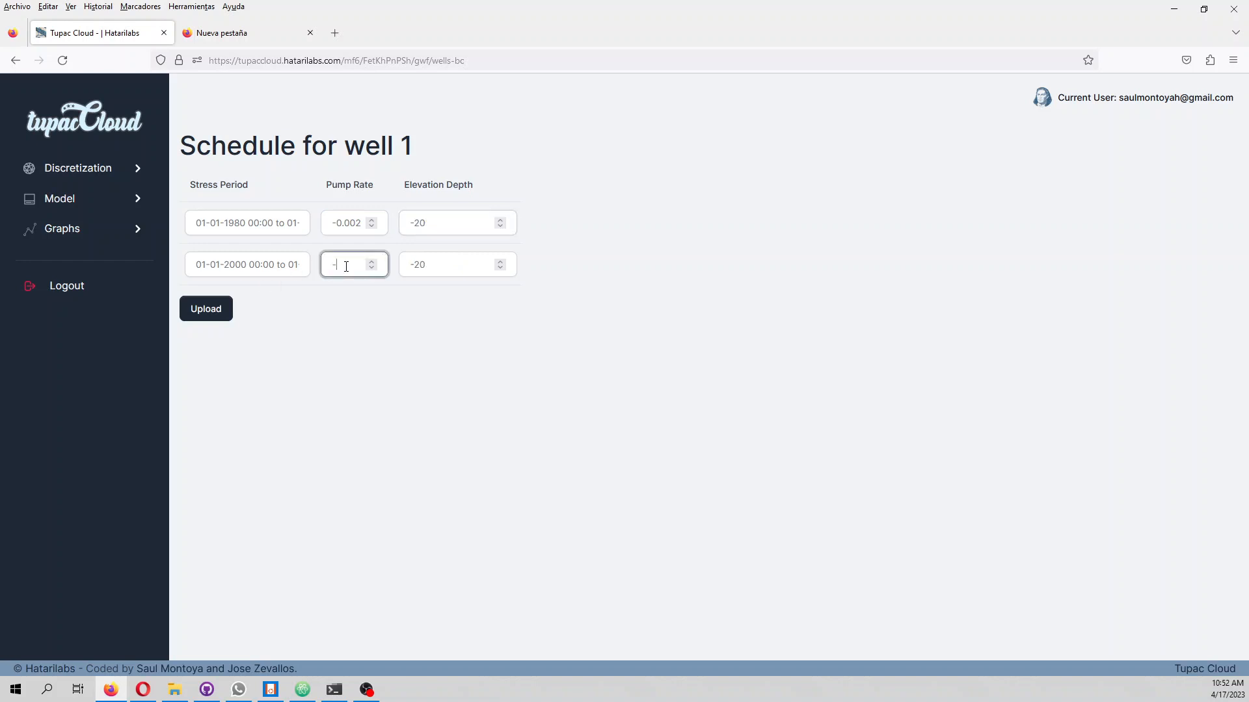
{"action": "type", "text": "0.05"}
{"action": "left_click", "coordinate": [198, 311]}
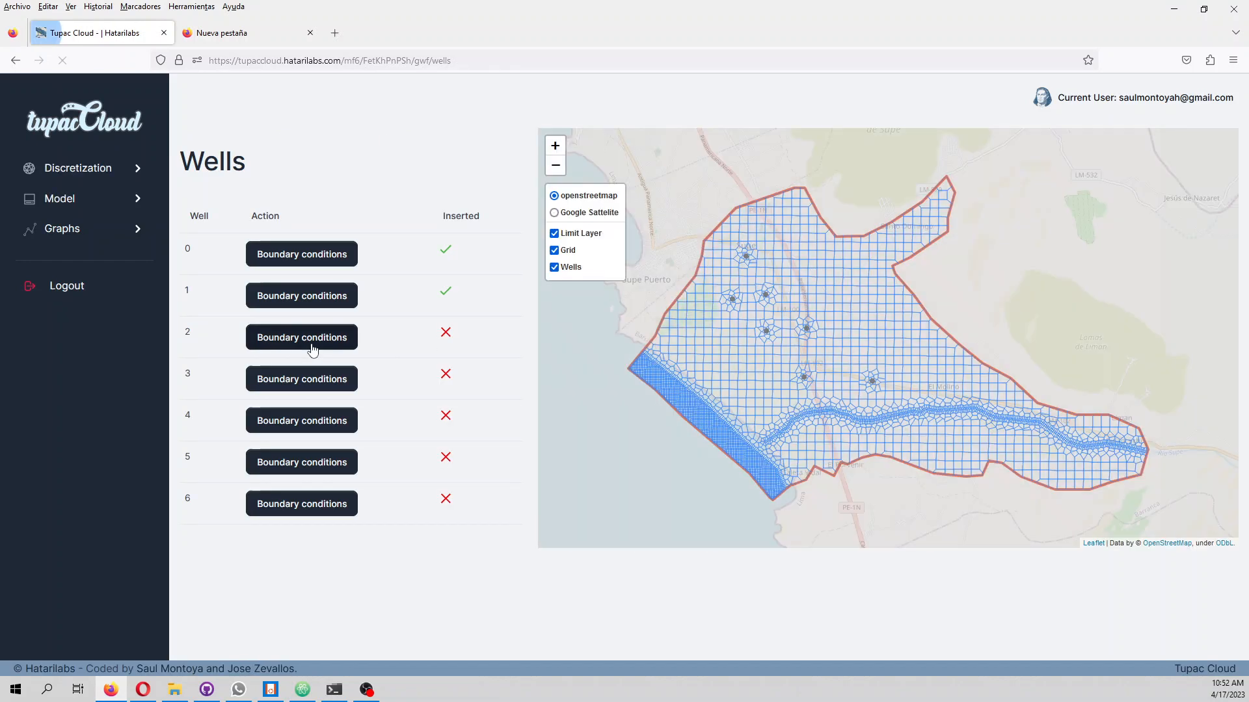
Define well 2's schedule with pump rates of -0.002 and -0.05 and an elevation depth of -20, and upload it
{"action": "left_click", "coordinate": [311, 345]}
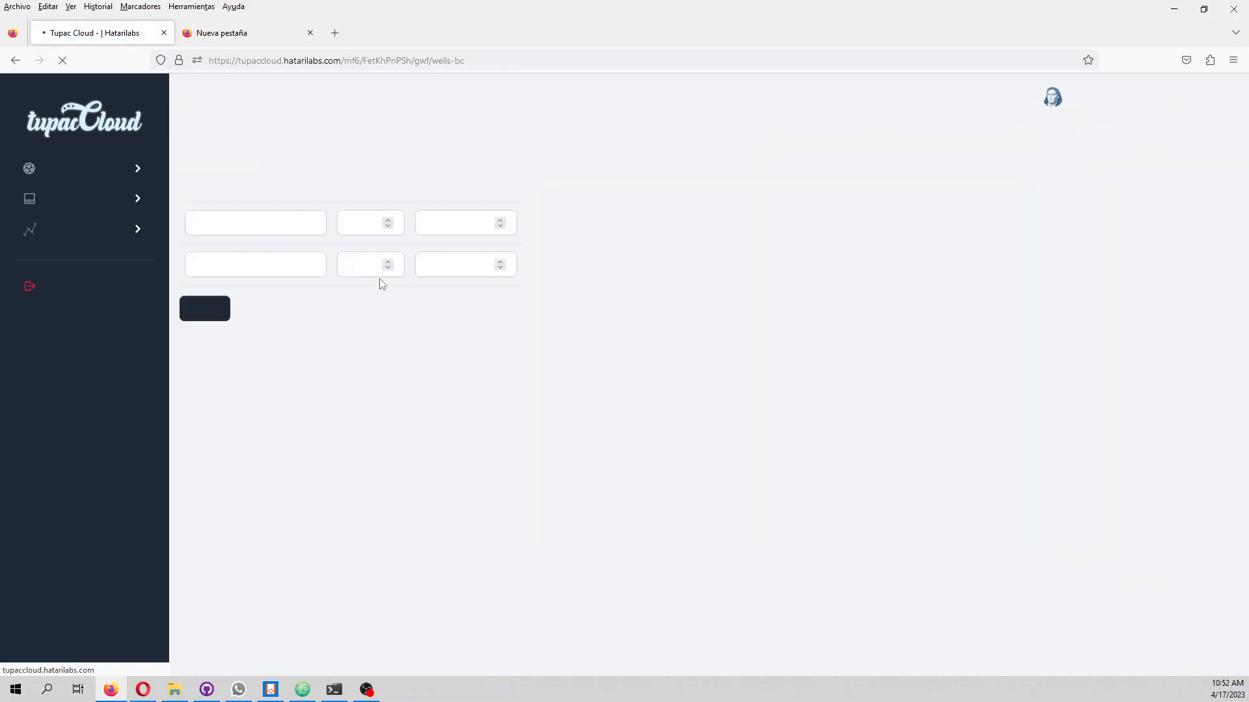
{"action": "left_click", "coordinate": [370, 227]}
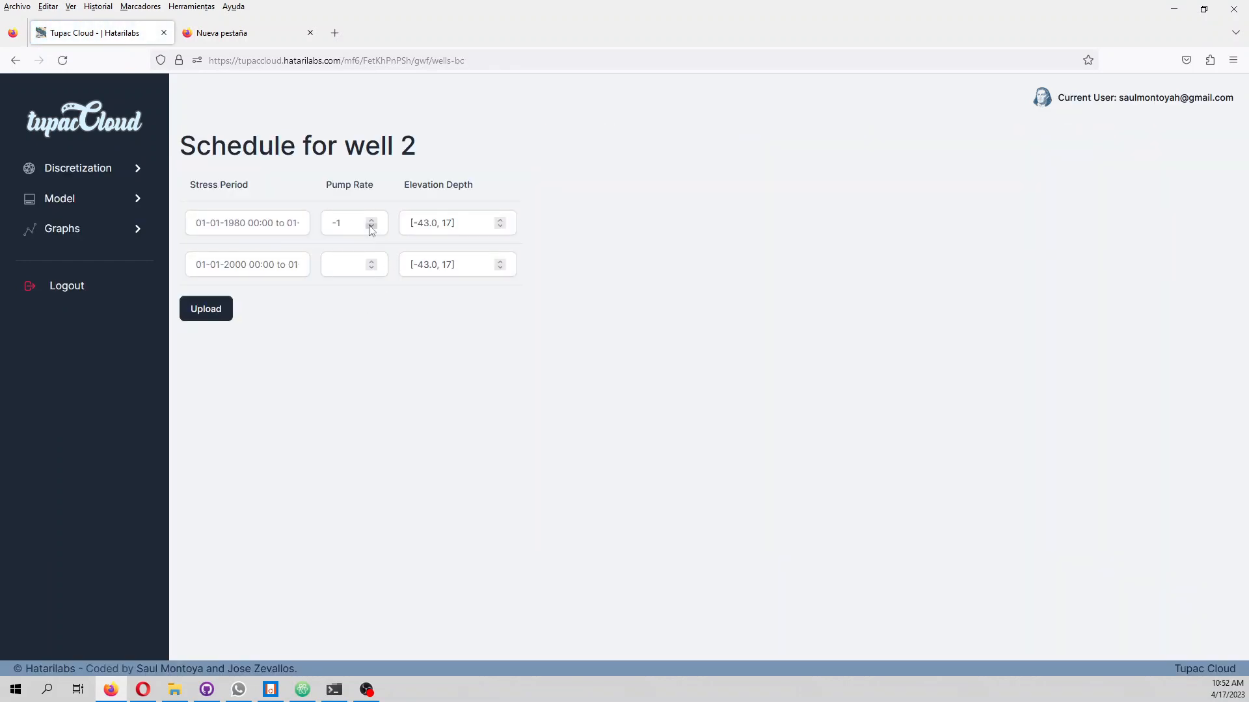
{"action": "key", "text": "ctrl+a"}
{"action": "type", "text": "-0.00"}
{"action": "left_click", "coordinate": [423, 225]}
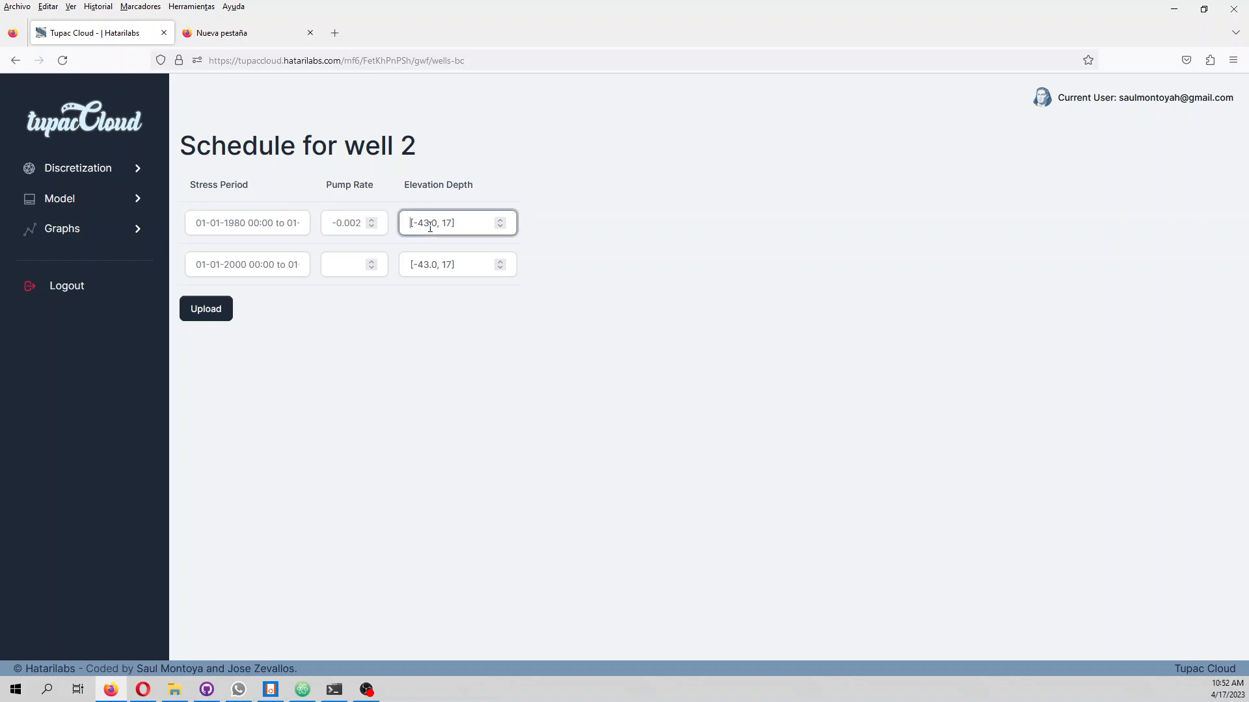
{"action": "key", "text": "ctrl+a"}
{"action": "type", "text": "-20"}
{"action": "left_click", "coordinate": [335, 265]}
{"action": "type", "text": "-0.05"}
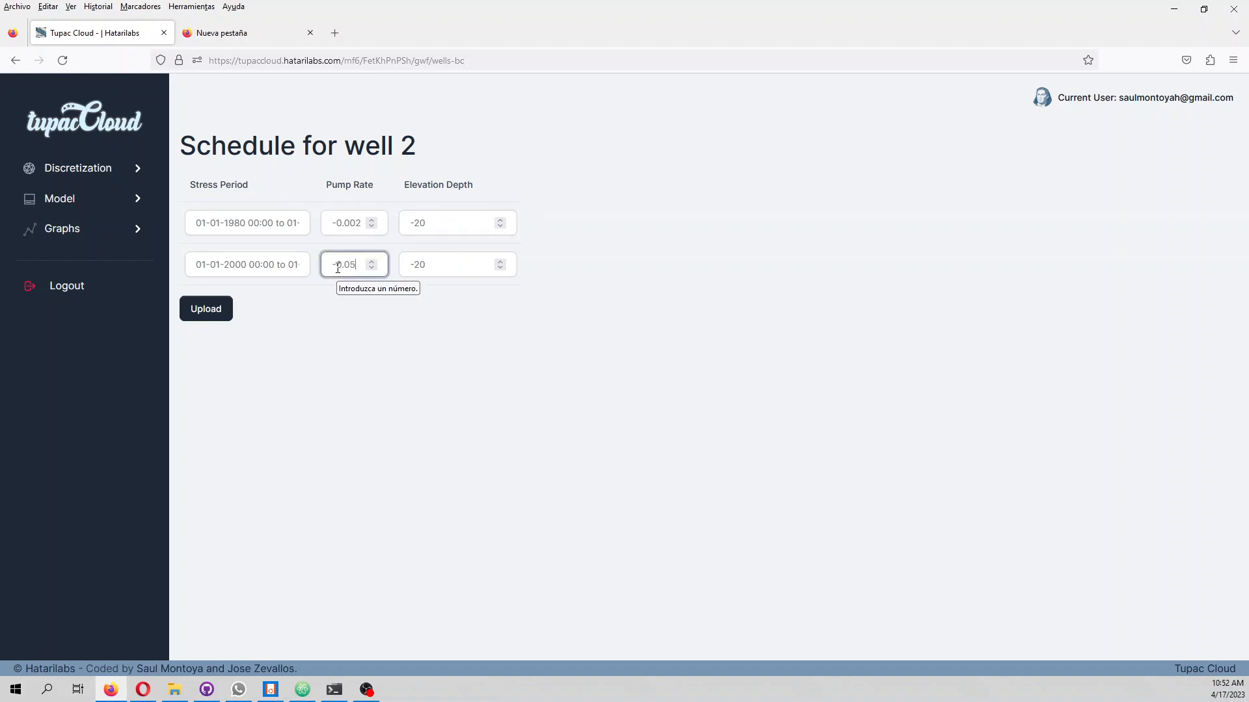
{"action": "left_click", "coordinate": [201, 312]}
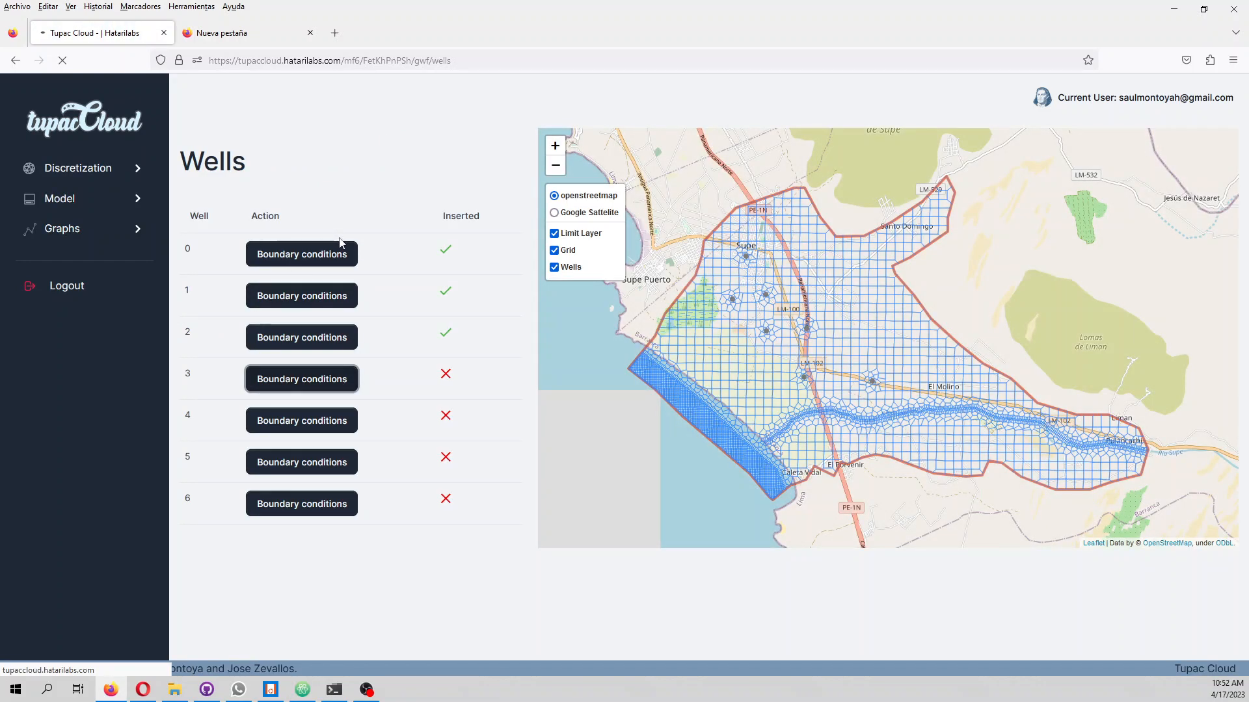
Define well 3's schedule with pump rates of -0.002 and -0.05 and an elevation depth of -20, and upload it
{"action": "left_click", "coordinate": [350, 220]}
{"action": "type", "text": "-0"}
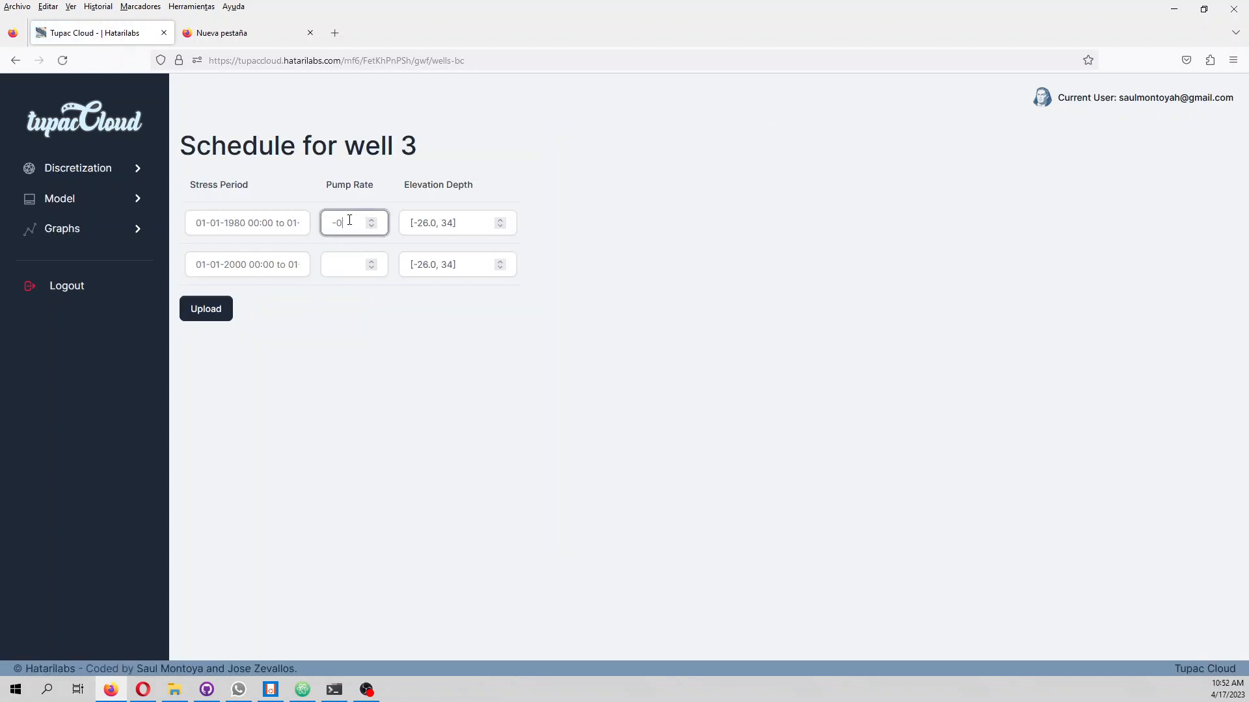
{"action": "type", "text": ".002"}
{"action": "left_click", "coordinate": [415, 226]}
{"action": "key", "text": "ctrl+a"}
{"action": "type", "text": "-20"}
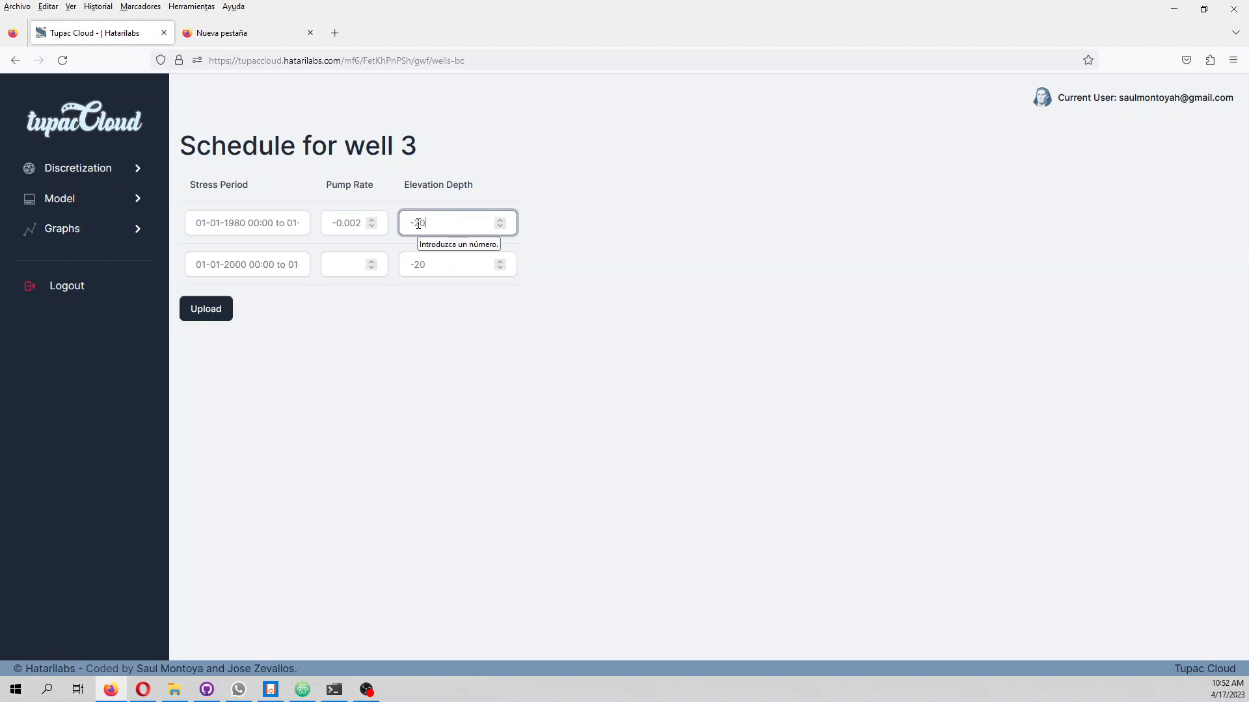
{"action": "left_click", "coordinate": [339, 270]}
{"action": "type", "text": "-0"}
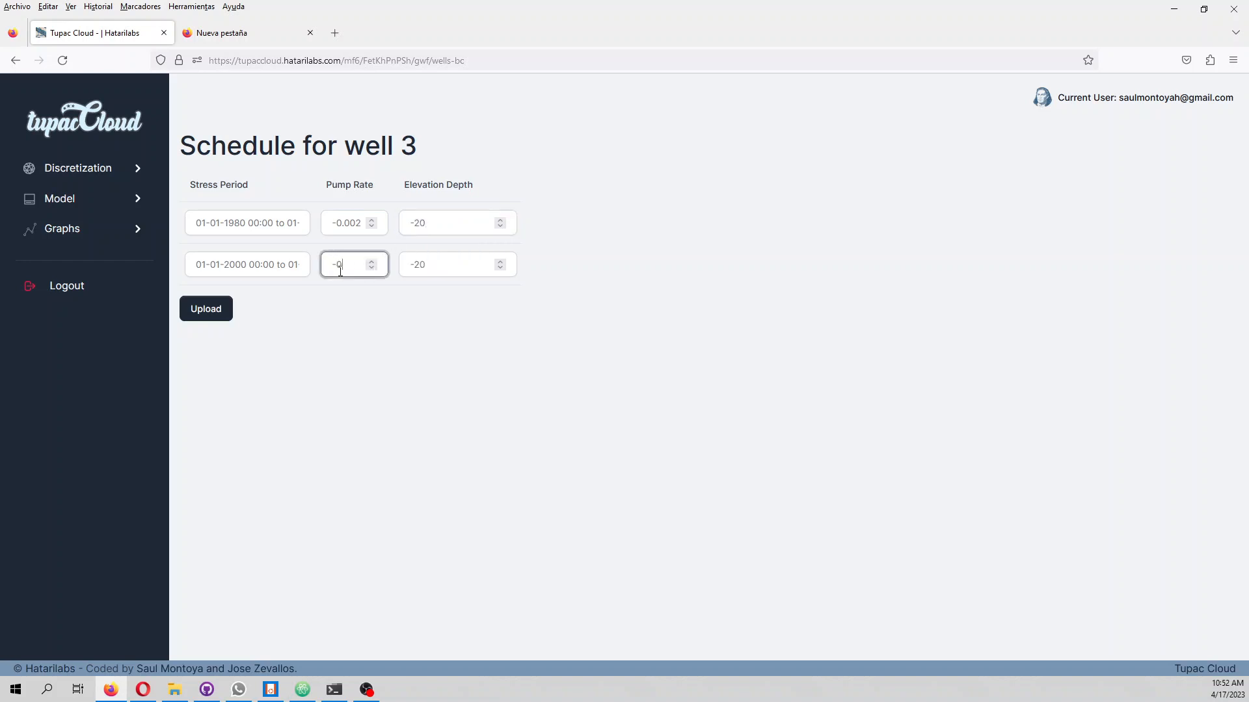
{"action": "type", "text": ".05"}
{"action": "left_click", "coordinate": [205, 310]}
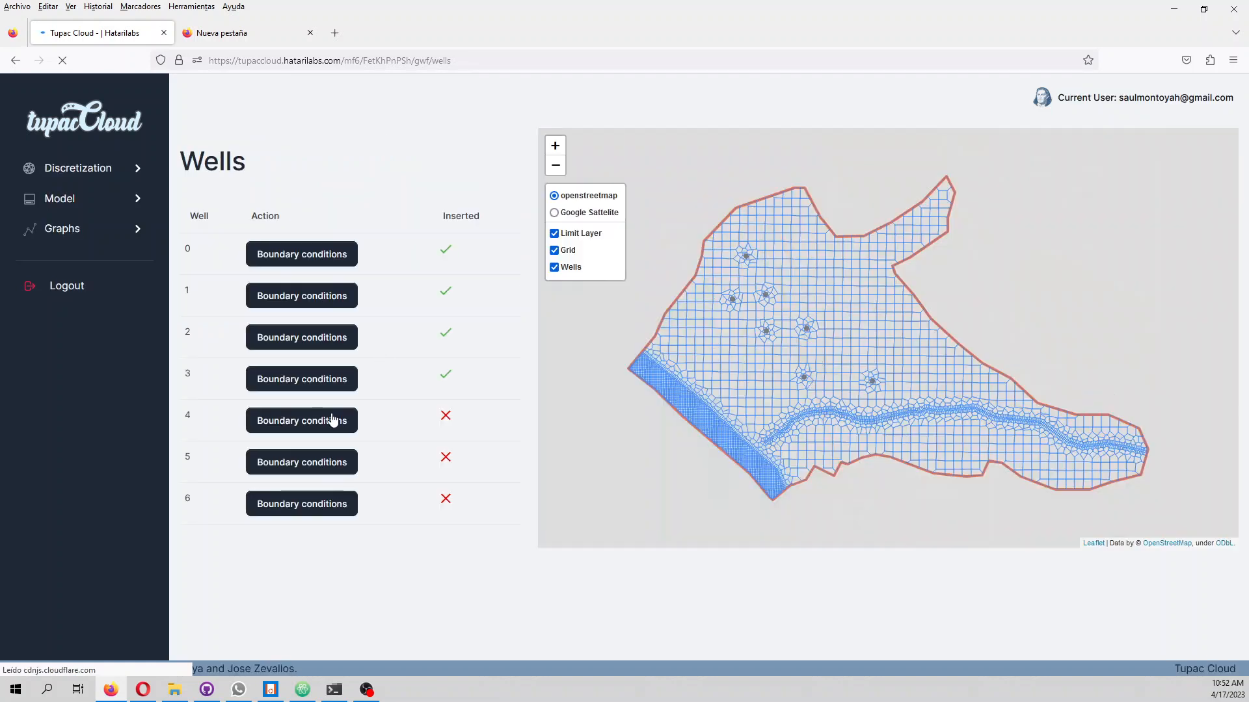
Define well 4's schedule with pump rates of -0.002 and -0.05 and an elevation depth of -20, and upload it
{"action": "left_click", "coordinate": [337, 420]}
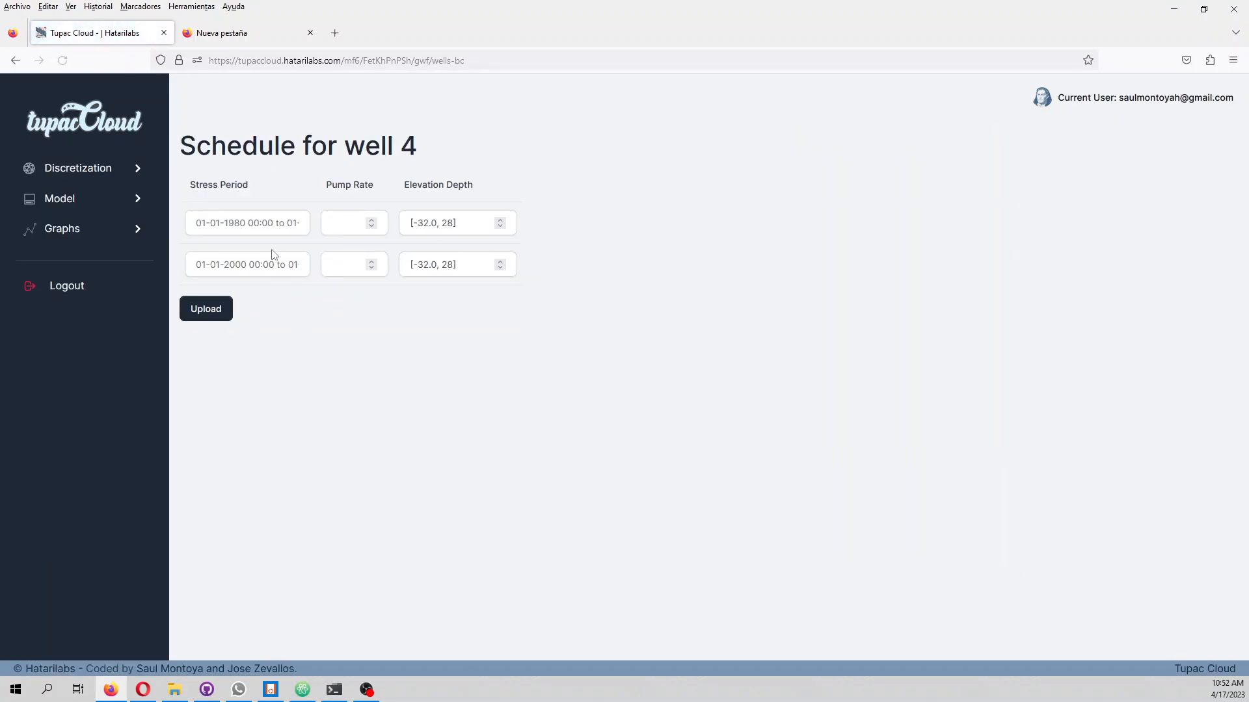
{"action": "left_click", "coordinate": [332, 230]}
{"action": "type", "text": "-0.002"}
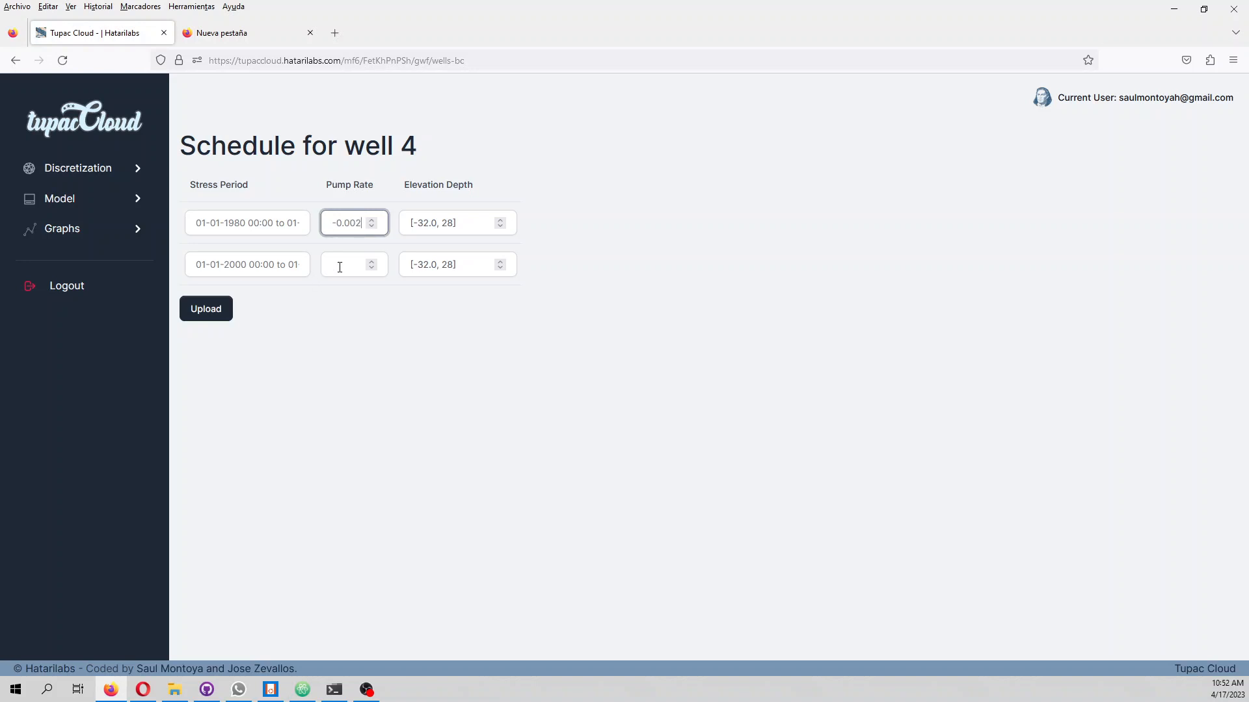
{"action": "left_click", "coordinate": [337, 267]}
{"action": "type", "text": "-0.05"}
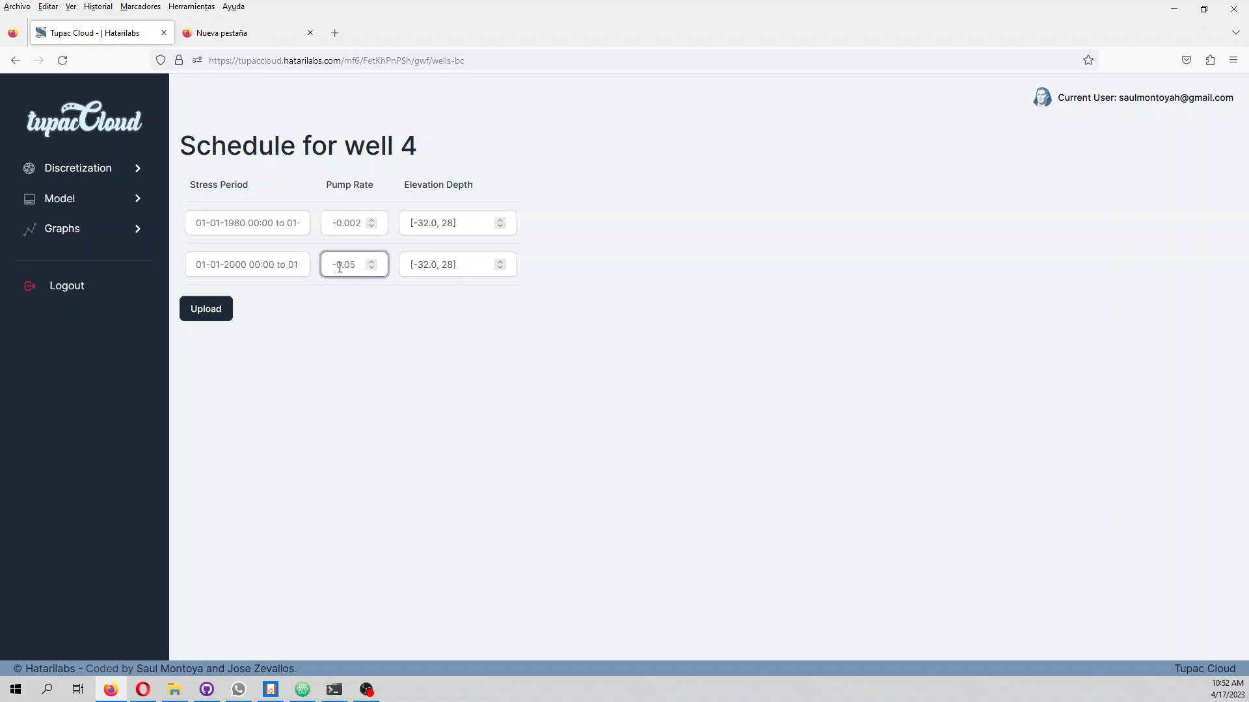
{"action": "left_click", "coordinate": [463, 227]}
{"action": "key", "text": "ctrl+a"}
{"action": "type", "text": "-20"}
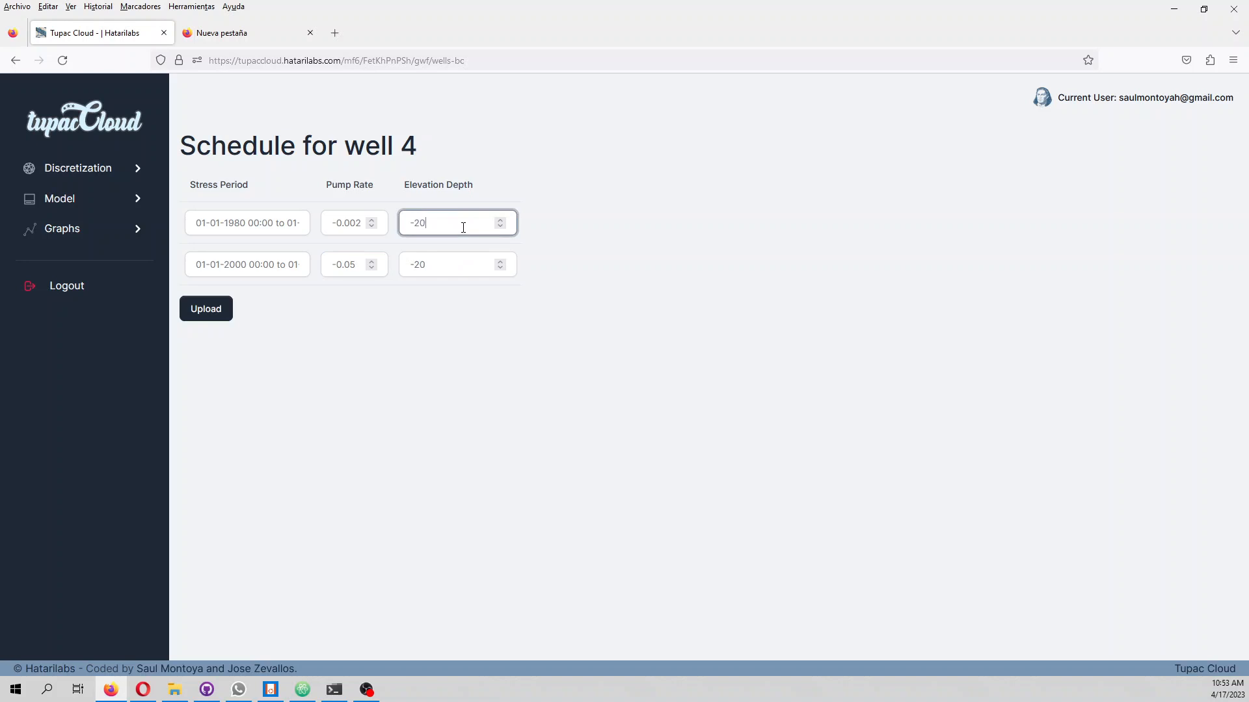
{"action": "left_click", "coordinate": [212, 310]}
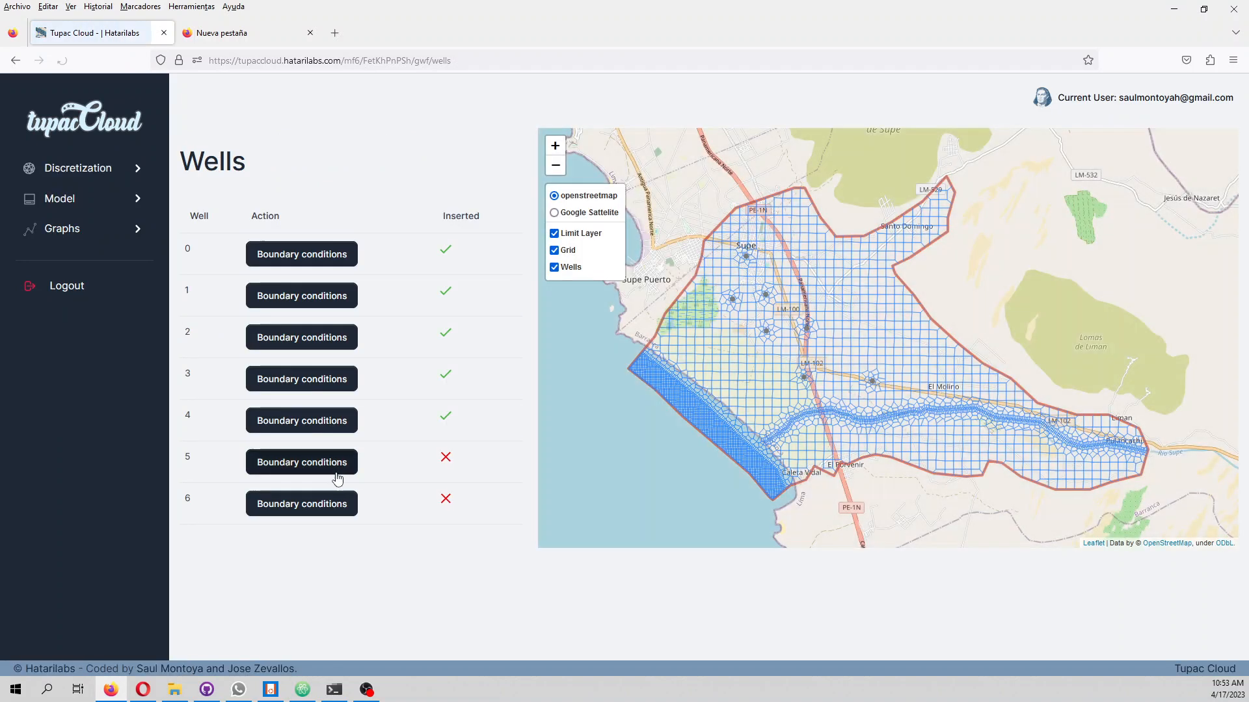
Open well 5's boundary conditions and set its pump rates to -0.002 for 1980–2000 and -0.05 for 2000–2020
{"action": "left_click", "coordinate": [337, 479]}
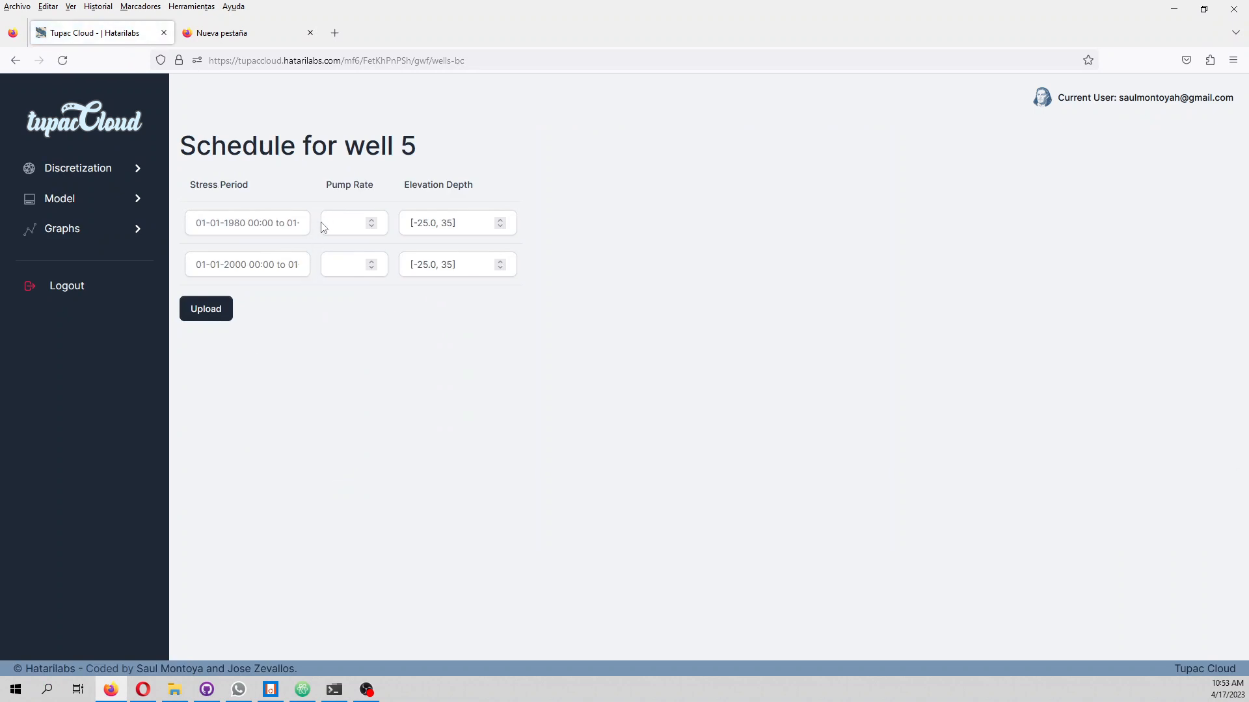
{"action": "left_click", "coordinate": [338, 223]}
{"action": "type", "text": "-1"}
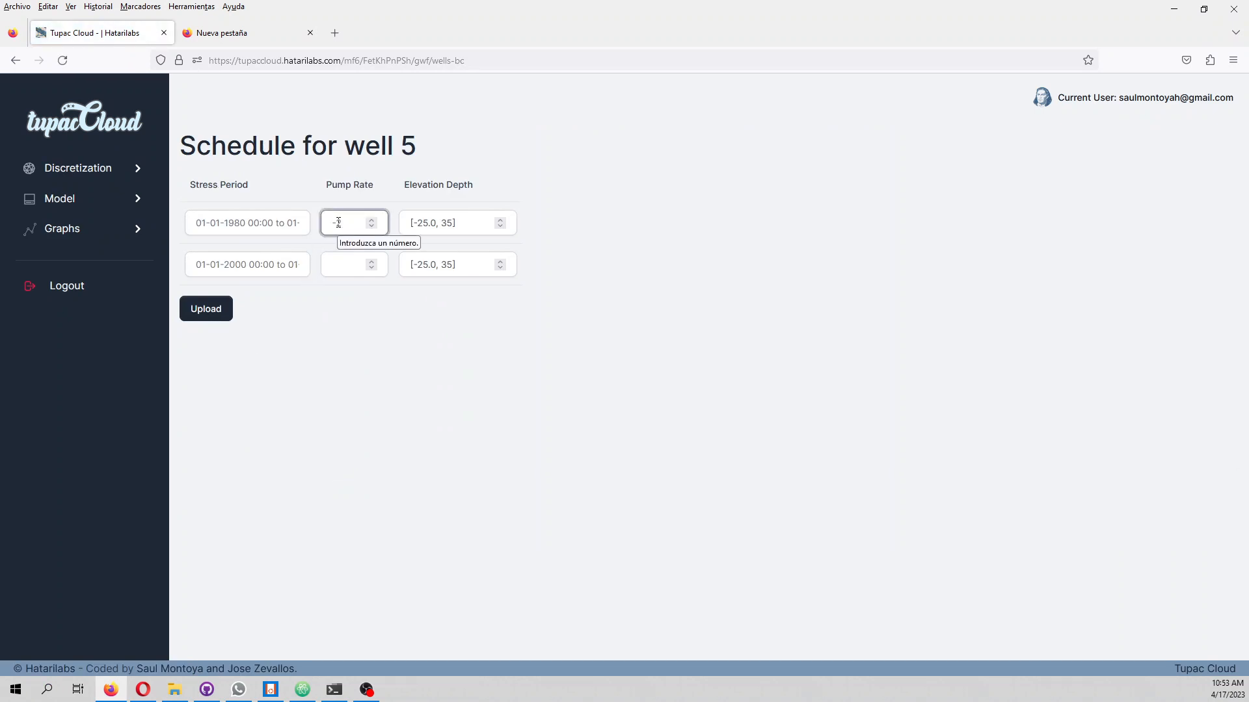
{"action": "type", "text": "0"}
{"action": "key", "text": "BackSpace"}
{"action": "key", "text": "BackSpace"}
{"action": "type", "text": "0.002"}
{"action": "left_click", "coordinate": [345, 264]}
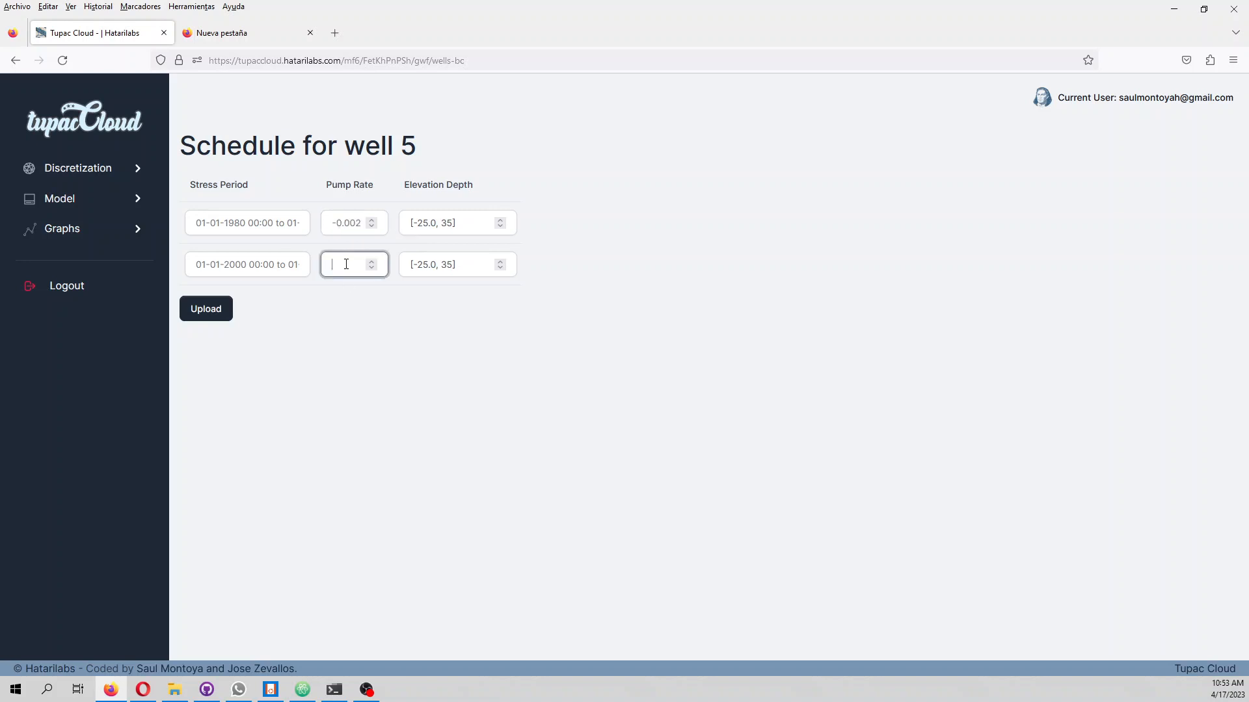
{"action": "type", "text": "-0.05"}
Set well 5's elevation depth to -20 and upload its schedule
{"action": "left_click", "coordinate": [469, 223]}
{"action": "type", "text": "-20"}
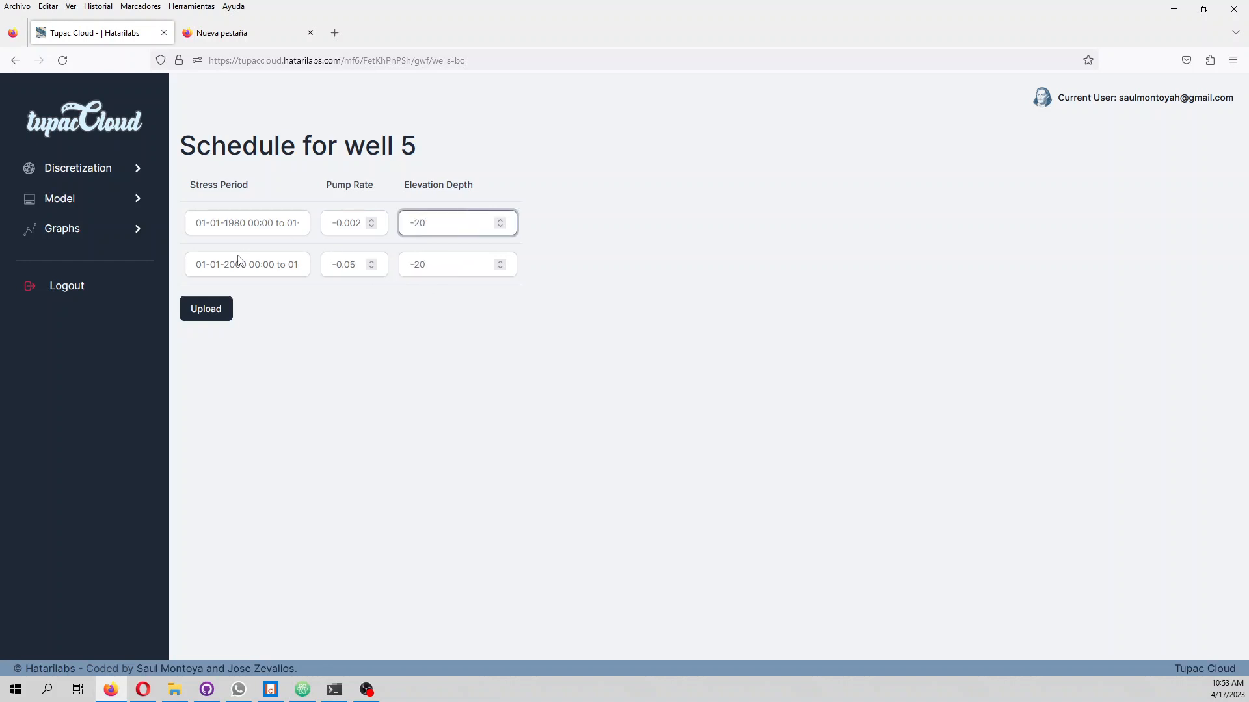
{"action": "left_click", "coordinate": [210, 311]}
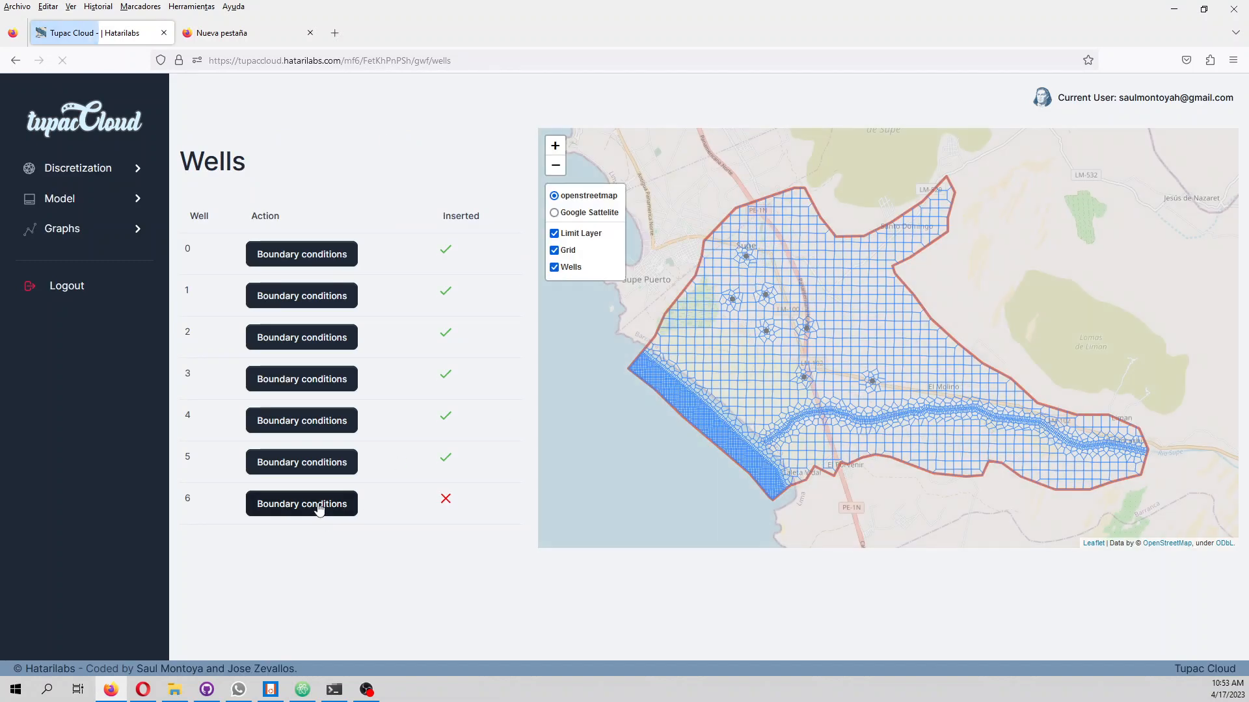
Open well 6's boundary conditions and set a pump rate of -0.002 and an elevation depth of -20 for the first stress period
{"action": "left_click", "coordinate": [326, 506]}
{"action": "left_click", "coordinate": [342, 223]}
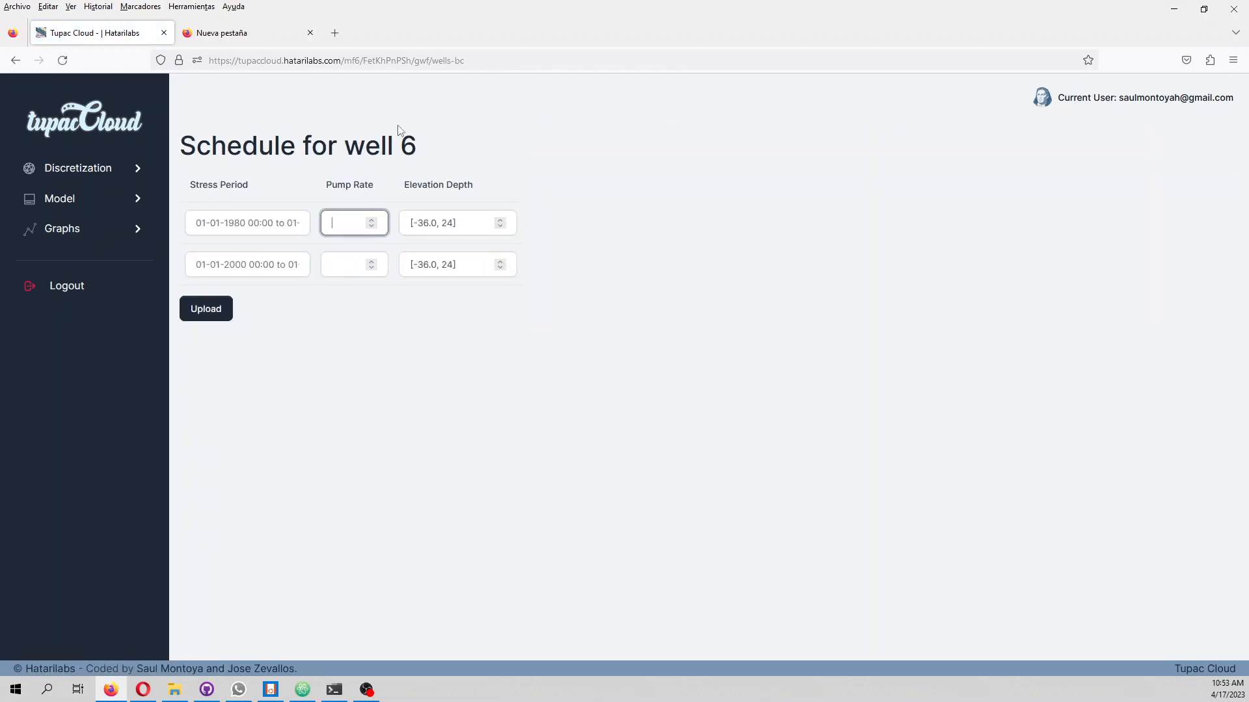
{"action": "type", "text": "-0.002"}
{"action": "key", "text": "Tab"}
{"action": "type", "text": "-"}
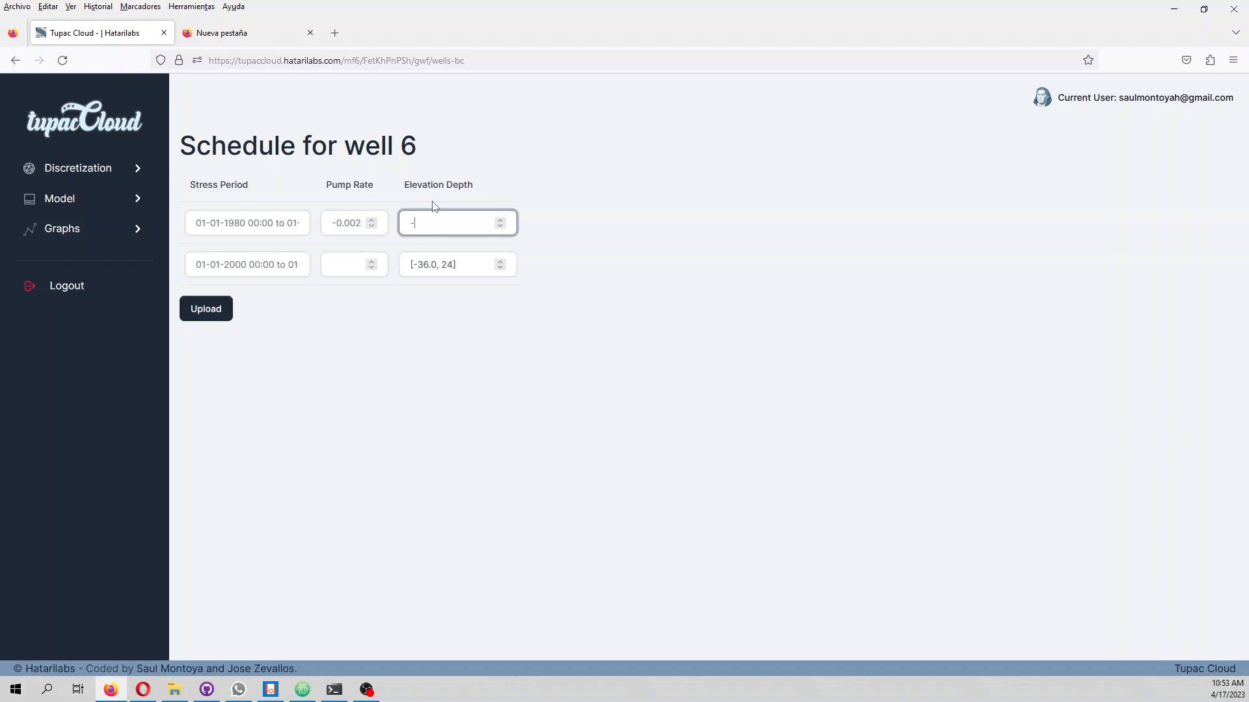
{"action": "type", "text": "20"}
Set well 6's pump rate for the 2000–2020 stress period to -0.05 and upload its schedule
{"action": "left_click", "coordinate": [298, 272]}
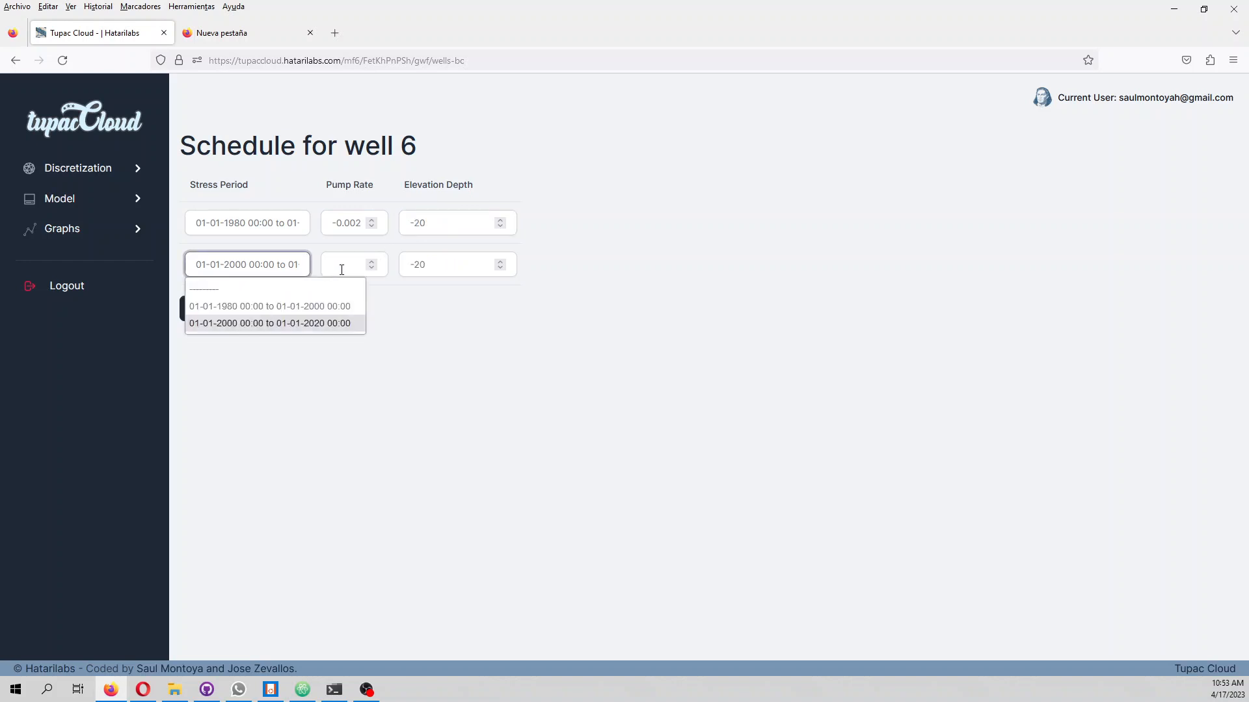
{"action": "left_click", "coordinate": [343, 270]}
{"action": "type", "text": "-0.0"}
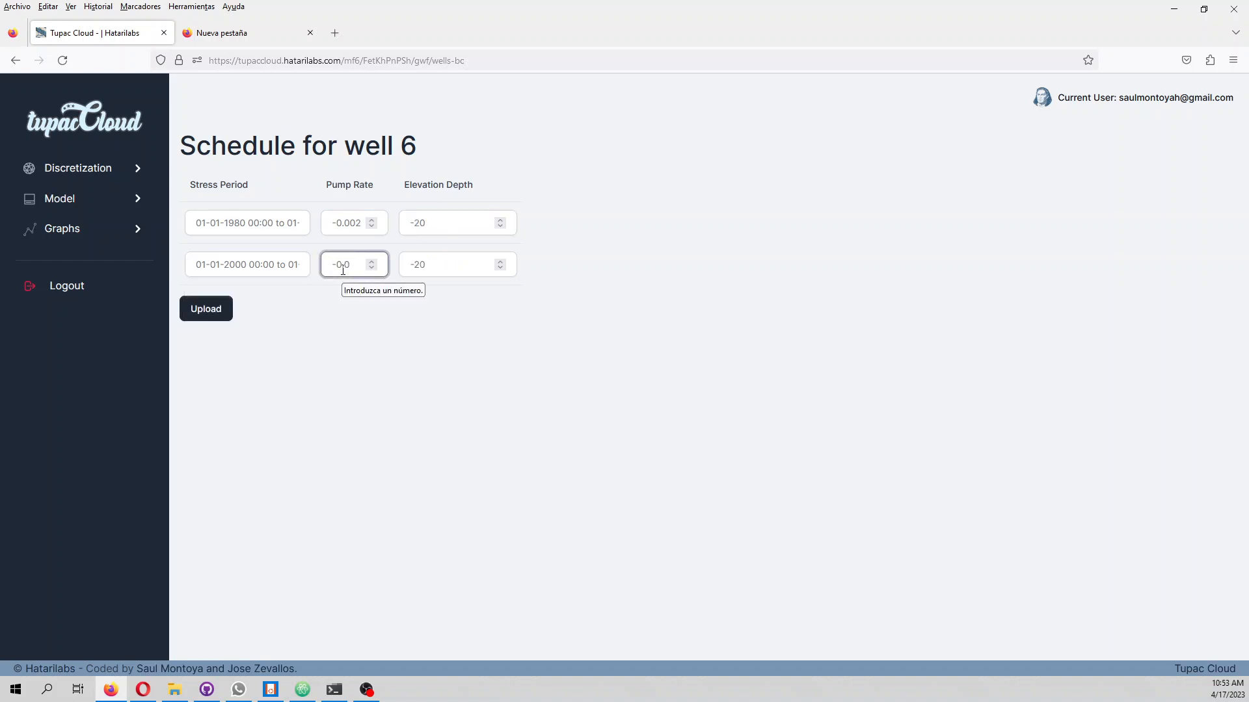
{"action": "type", "text": "6"}
{"action": "key", "text": "BackSpace"}
{"action": "type", "text": "5"}
{"action": "left_click_drag", "start_coordinate": [362, 223], "coordinate": [357, 223]}
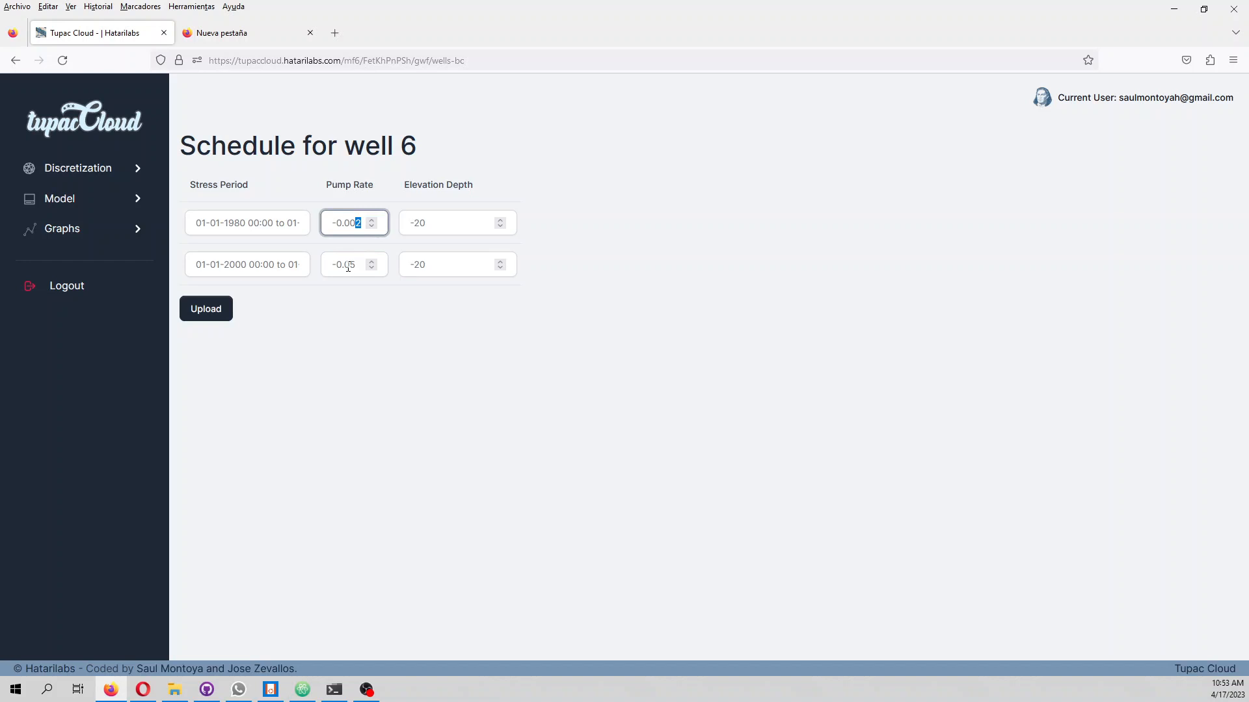
{"action": "left_click", "coordinate": [224, 311]}
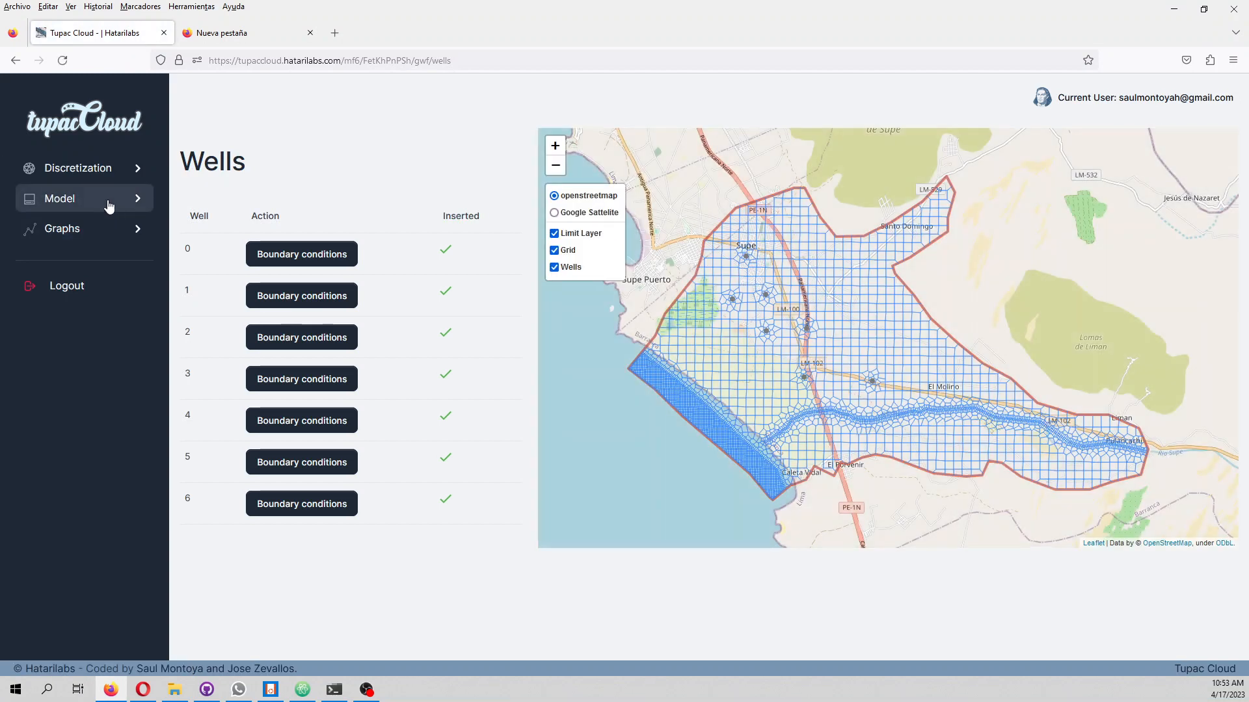
Open the boundary conditions of river 0 and set its depth to 1 for both stress periods
{"action": "left_click", "coordinate": [110, 202]}
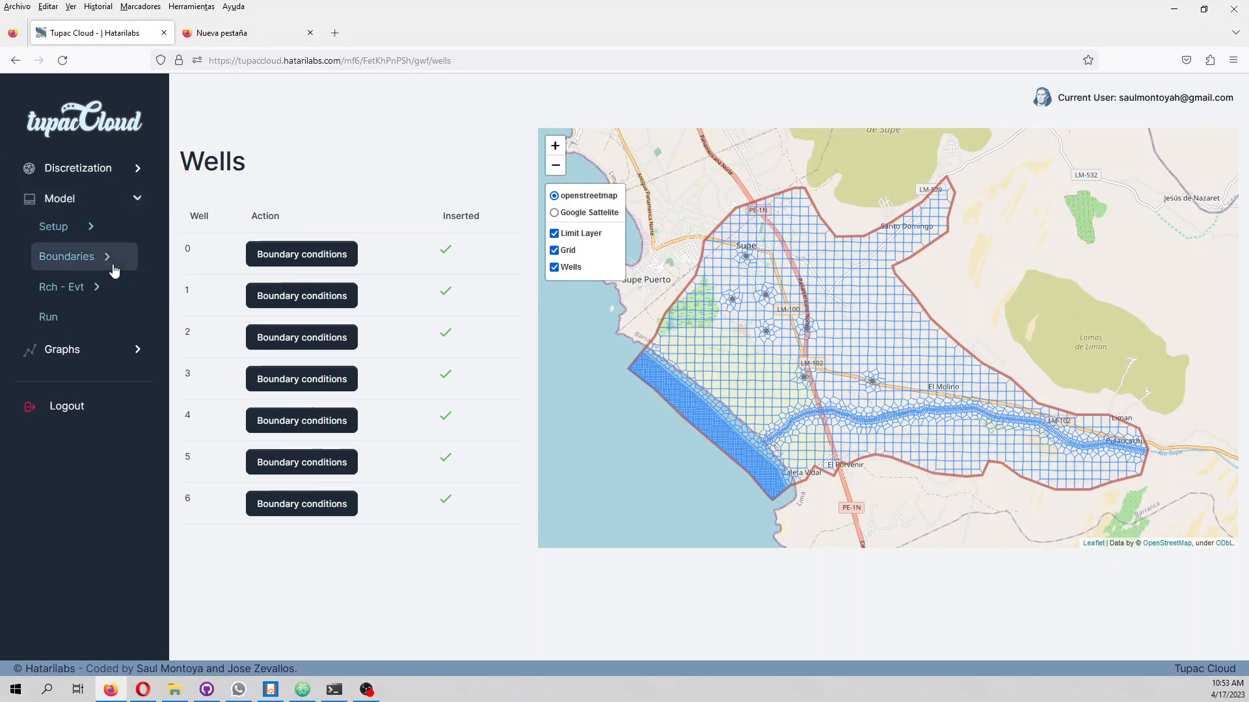
{"action": "left_click", "coordinate": [110, 260]}
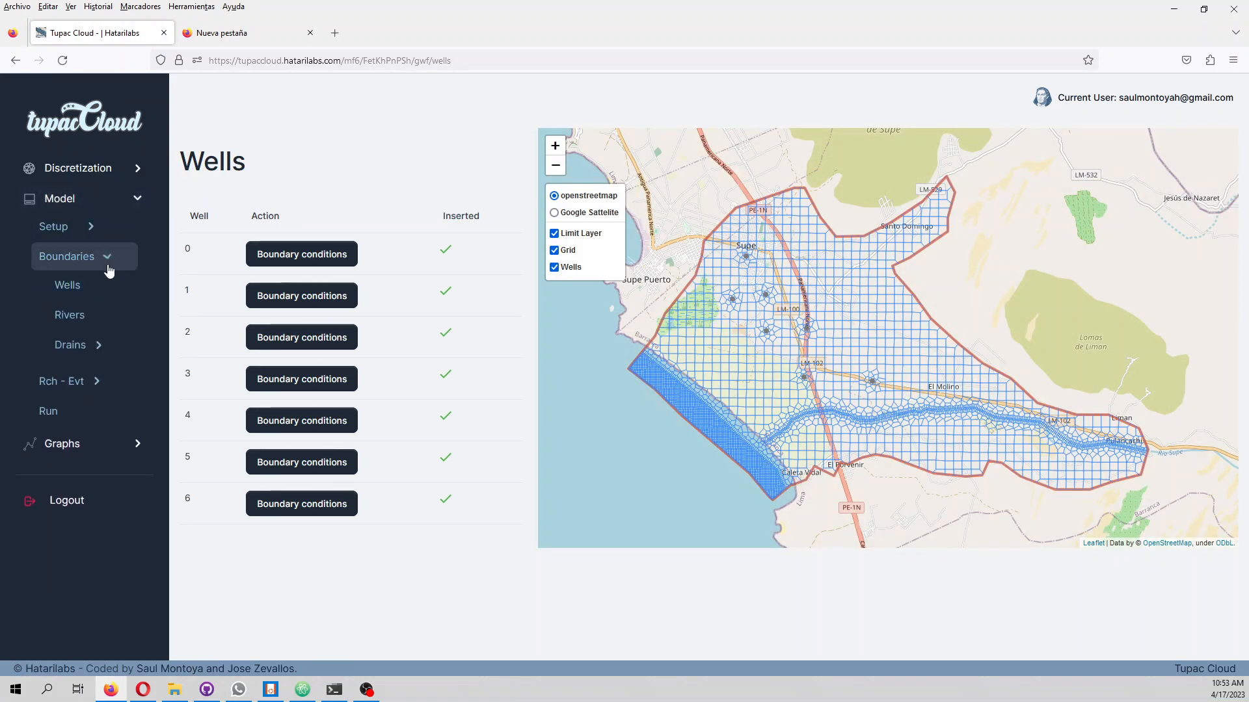
{"action": "left_click", "coordinate": [92, 316]}
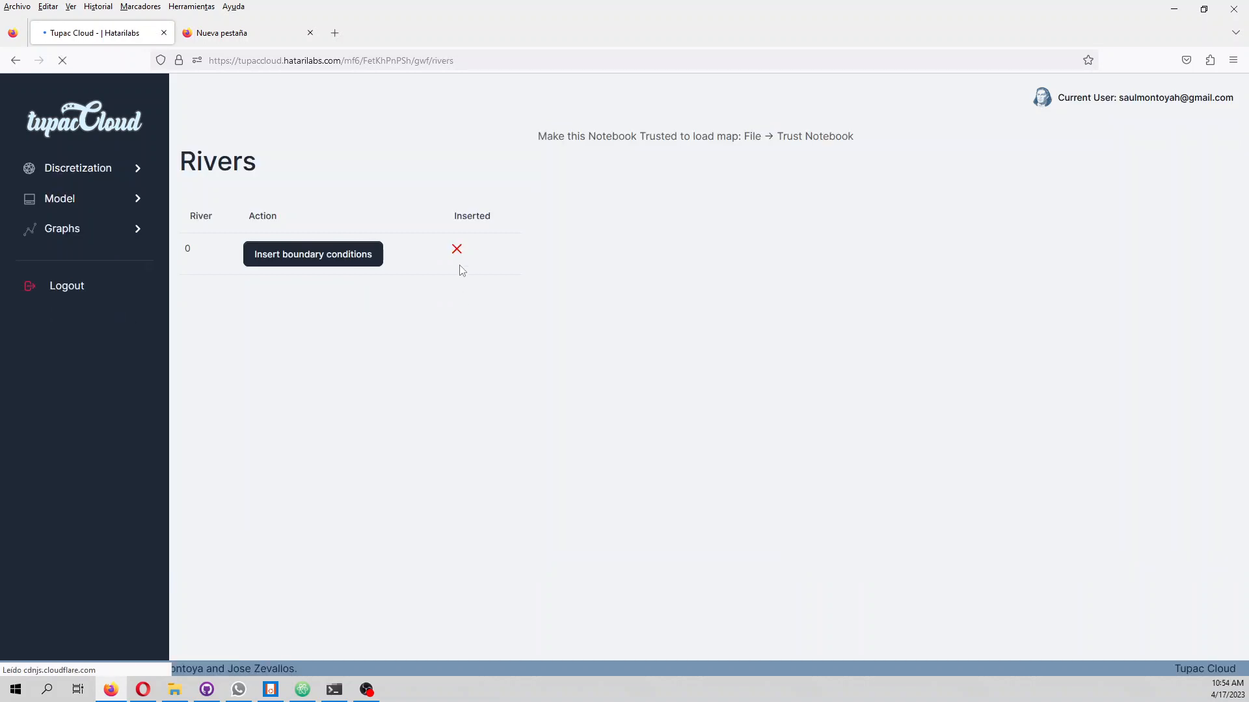
{"action": "left_click", "coordinate": [320, 255]}
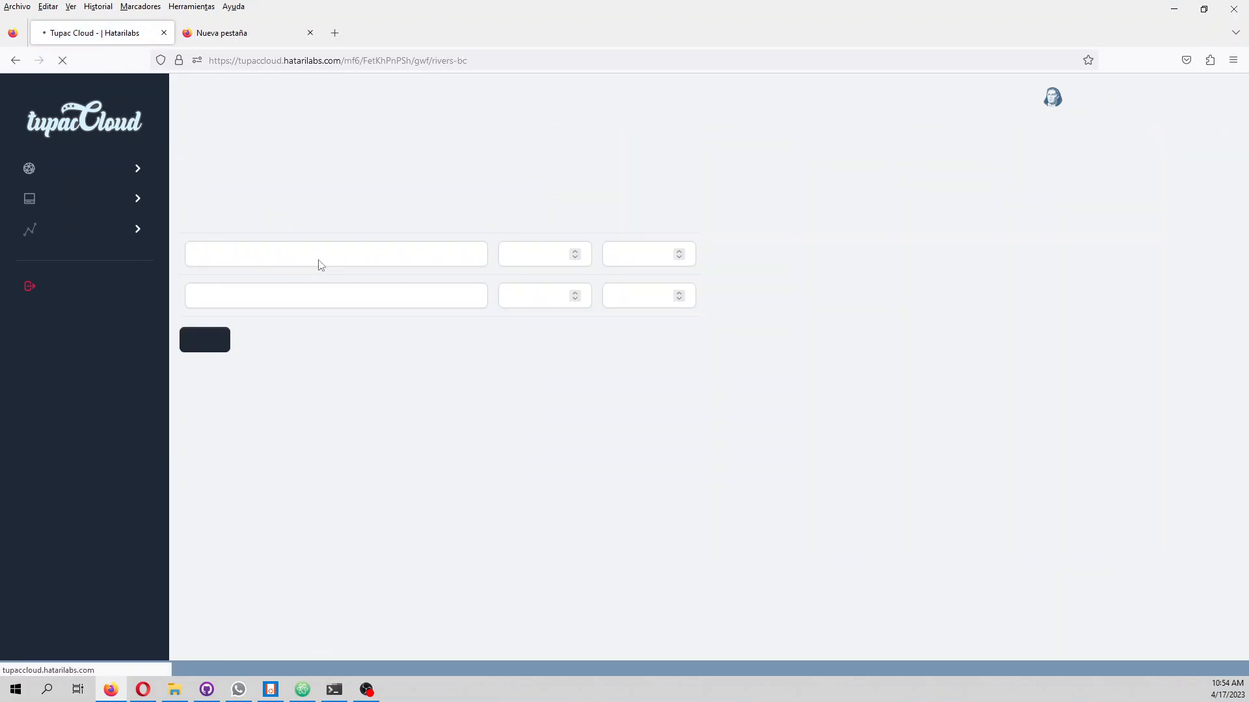
{"action": "left_click", "coordinate": [515, 259]}
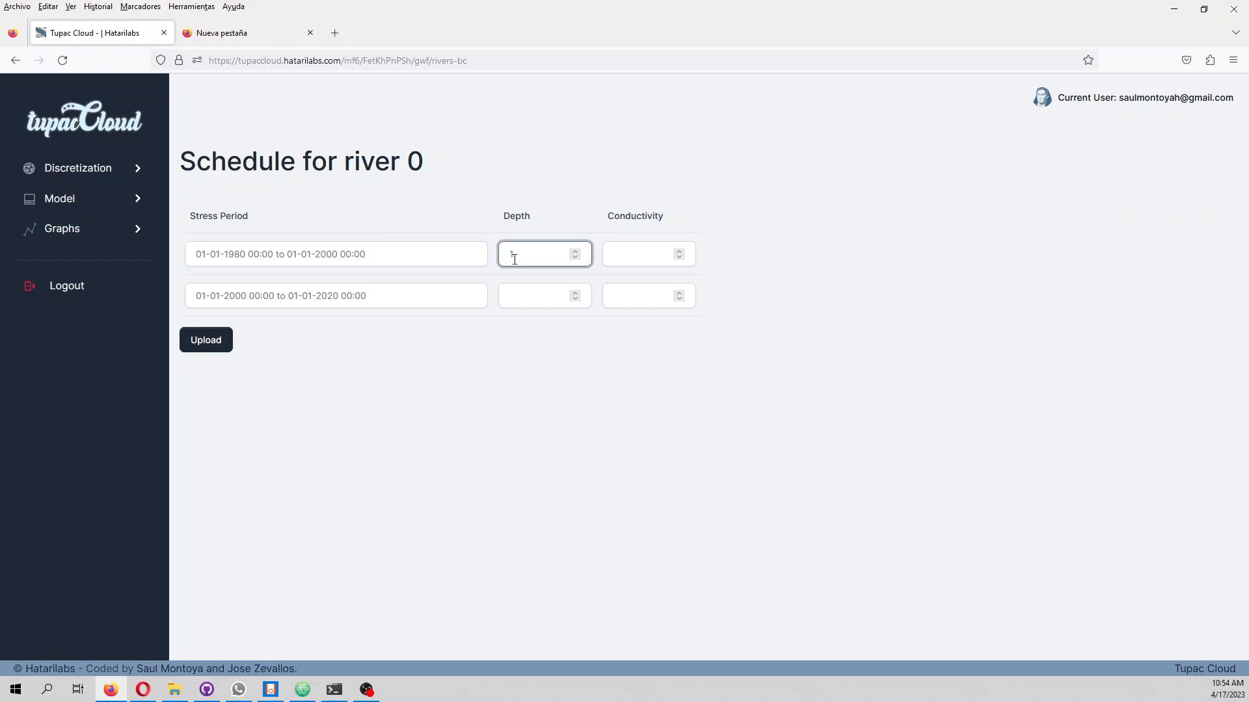
{"action": "left_click", "coordinate": [520, 288]}
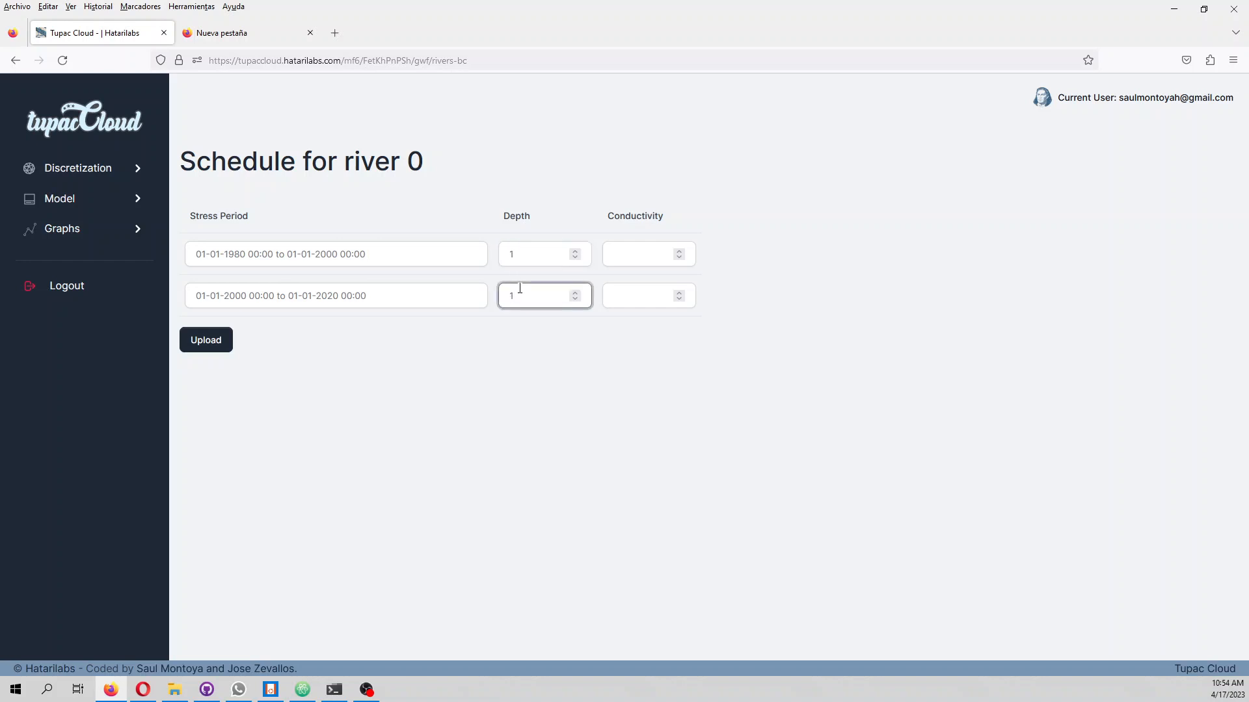
Set river 0's conductivity to 0.001 for both stress periods and upload its schedule
{"action": "left_click", "coordinate": [617, 256]}
{"action": "type", "text": "0.001"}
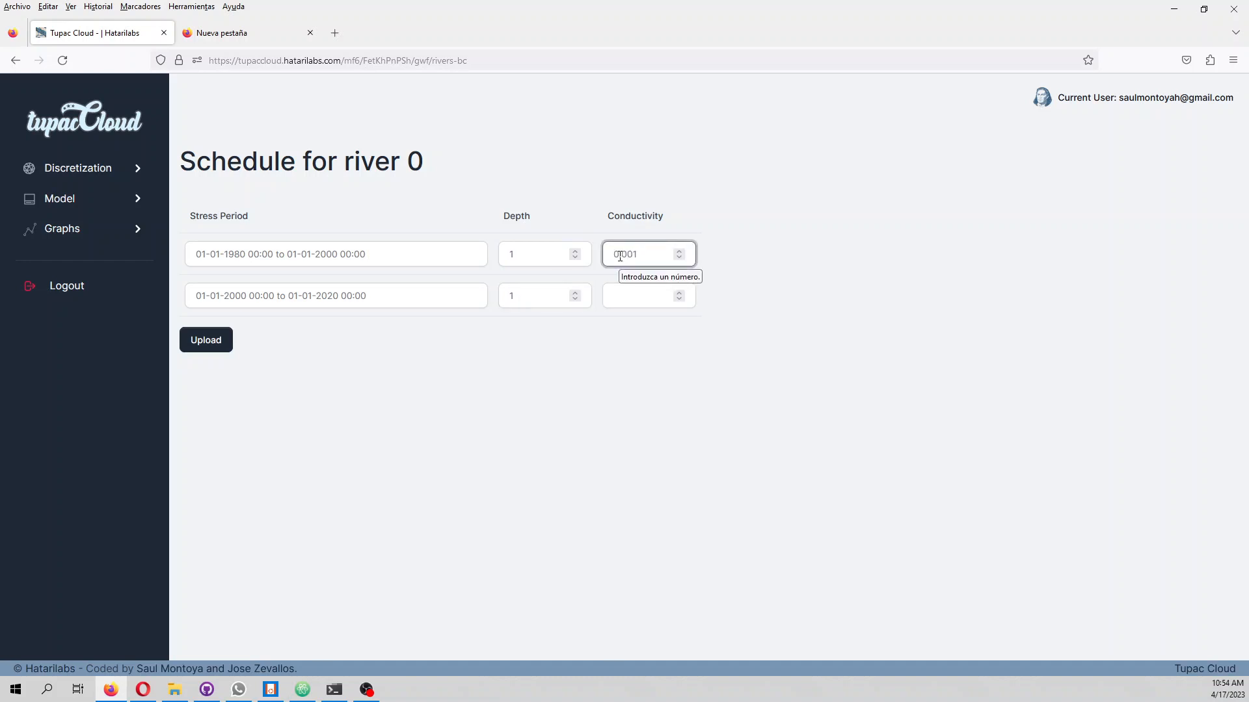
{"action": "left_click", "coordinate": [633, 298]}
{"action": "type", "text": "0.00"}
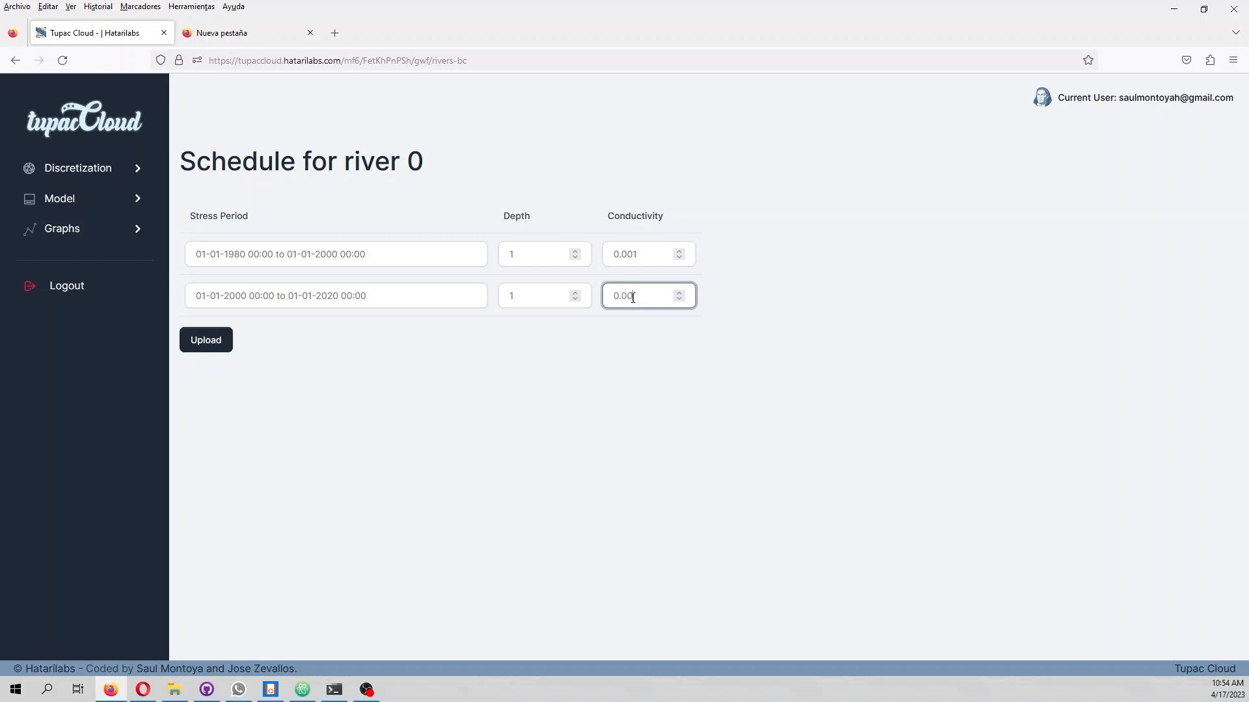
{"action": "type", "text": "1"}
{"action": "left_click", "coordinate": [205, 339]}
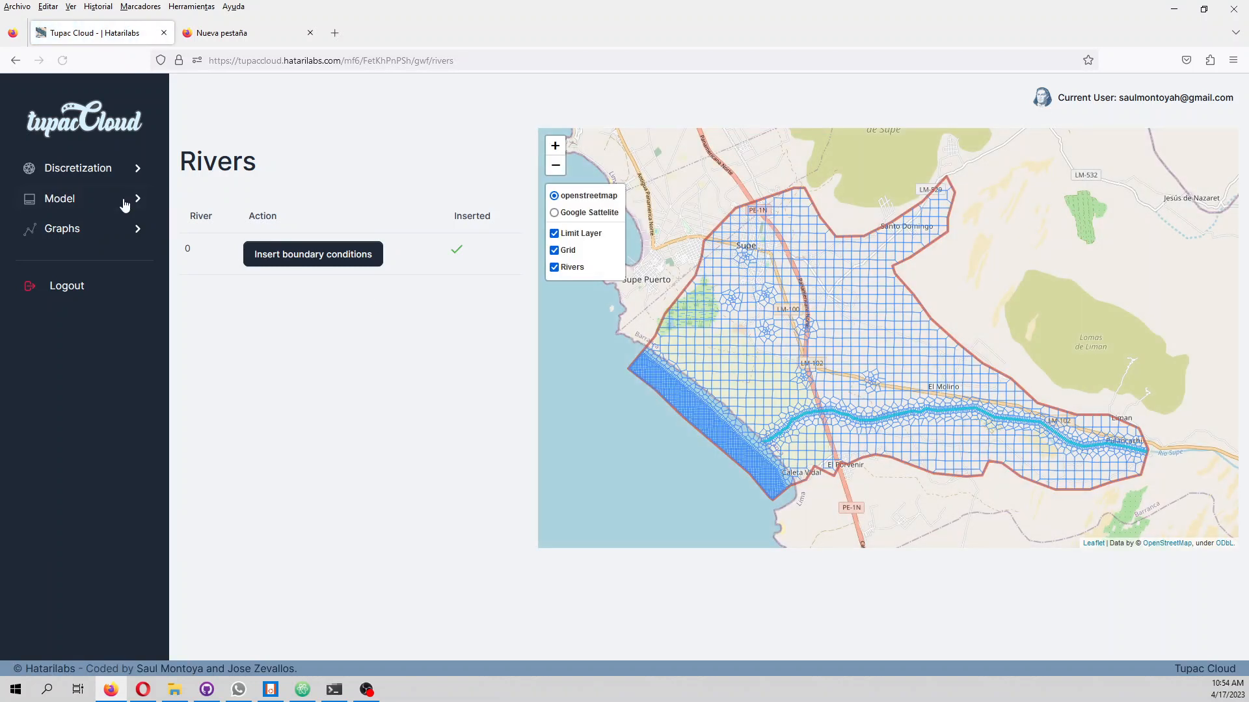
Open the boundary conditions of general head 0 and set its head to 0 for both stress periods
{"action": "left_click", "coordinate": [122, 207]}
{"action": "left_click", "coordinate": [95, 261]}
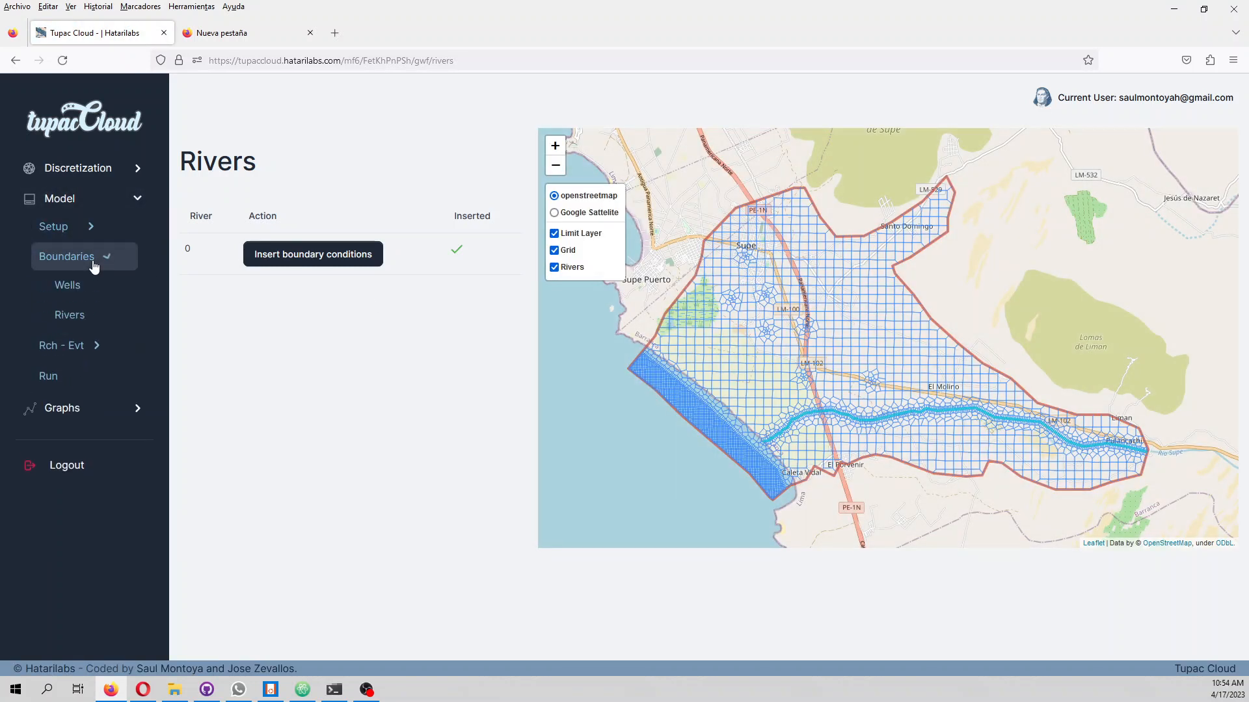
{"action": "left_click", "coordinate": [71, 376]}
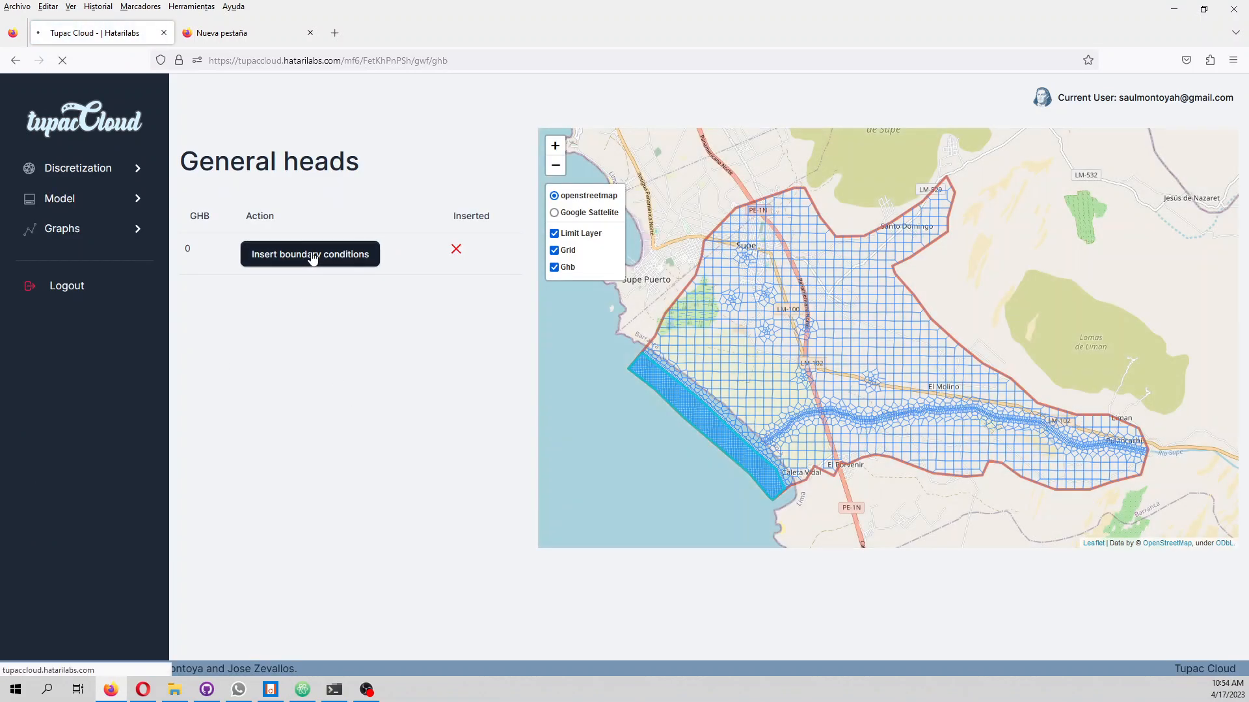
{"action": "left_click", "coordinate": [312, 259]}
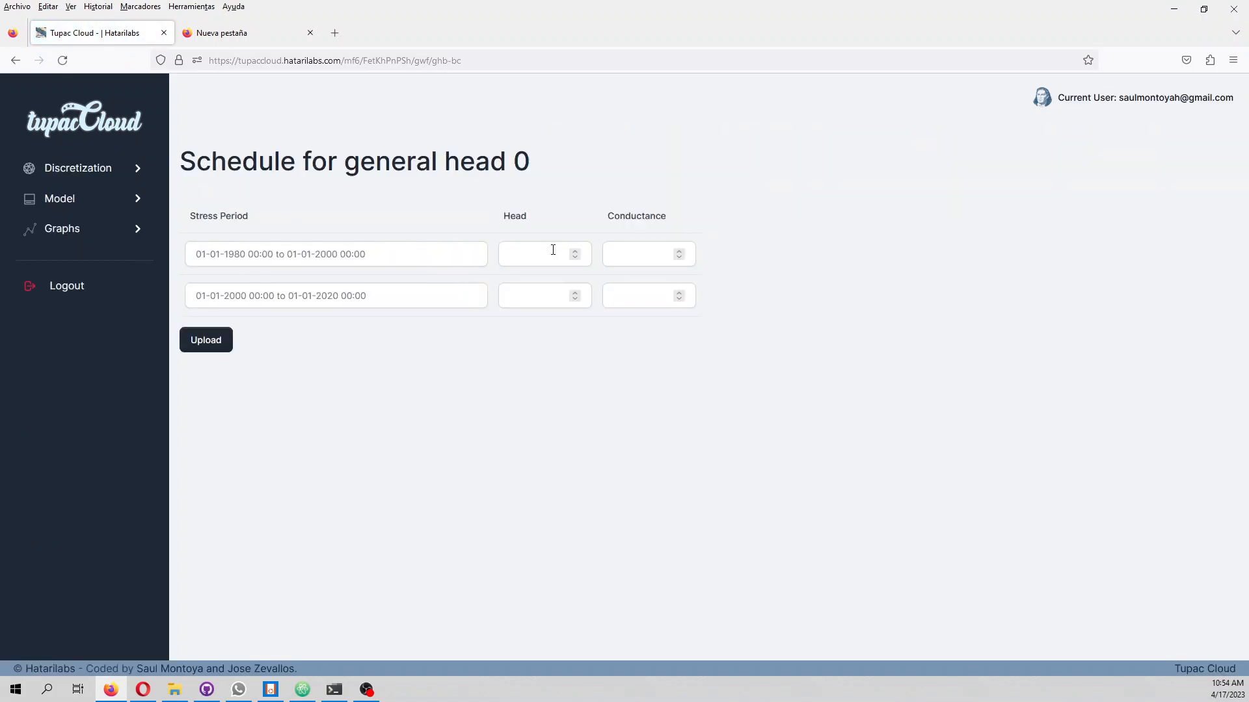
{"action": "left_click", "coordinate": [547, 248]}
{"action": "type", "text": "0"}
{"action": "left_click", "coordinate": [547, 295]}
{"action": "type", "text": "0"}
Enter general head 0's conductance for both stress periods, using 0.001 for 1980–2000, and upload its schedule
{"action": "left_click", "coordinate": [634, 253]}
{"action": "key", "text": "BackSpace"}
{"action": "type", "text": ".005"}
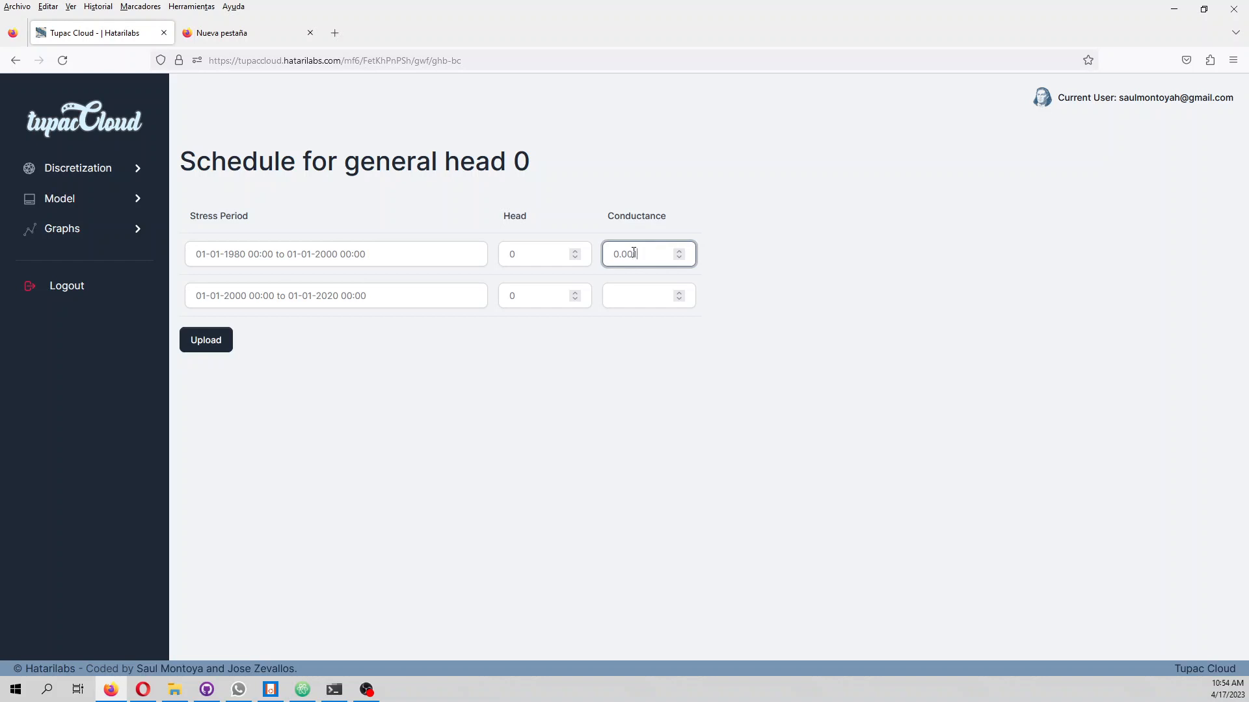
{"action": "left_click", "coordinate": [619, 296]}
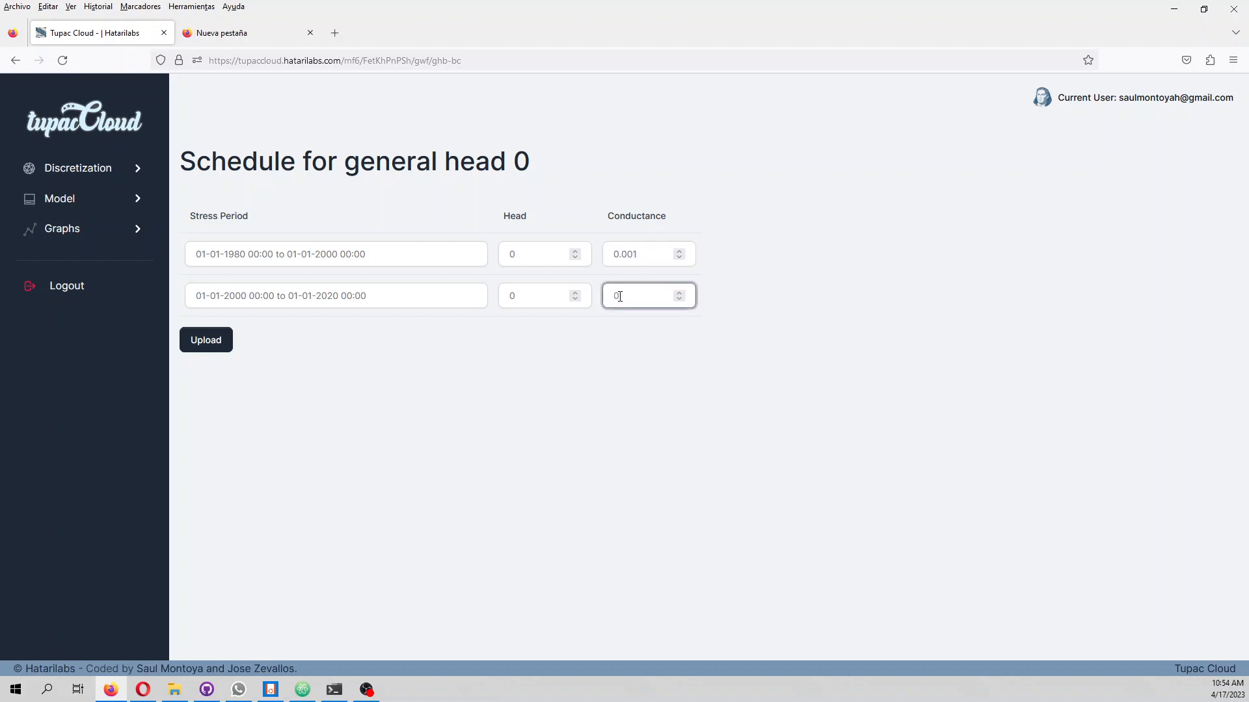
{"action": "type", "text": ".001"}
{"action": "left_click", "coordinate": [207, 339]}
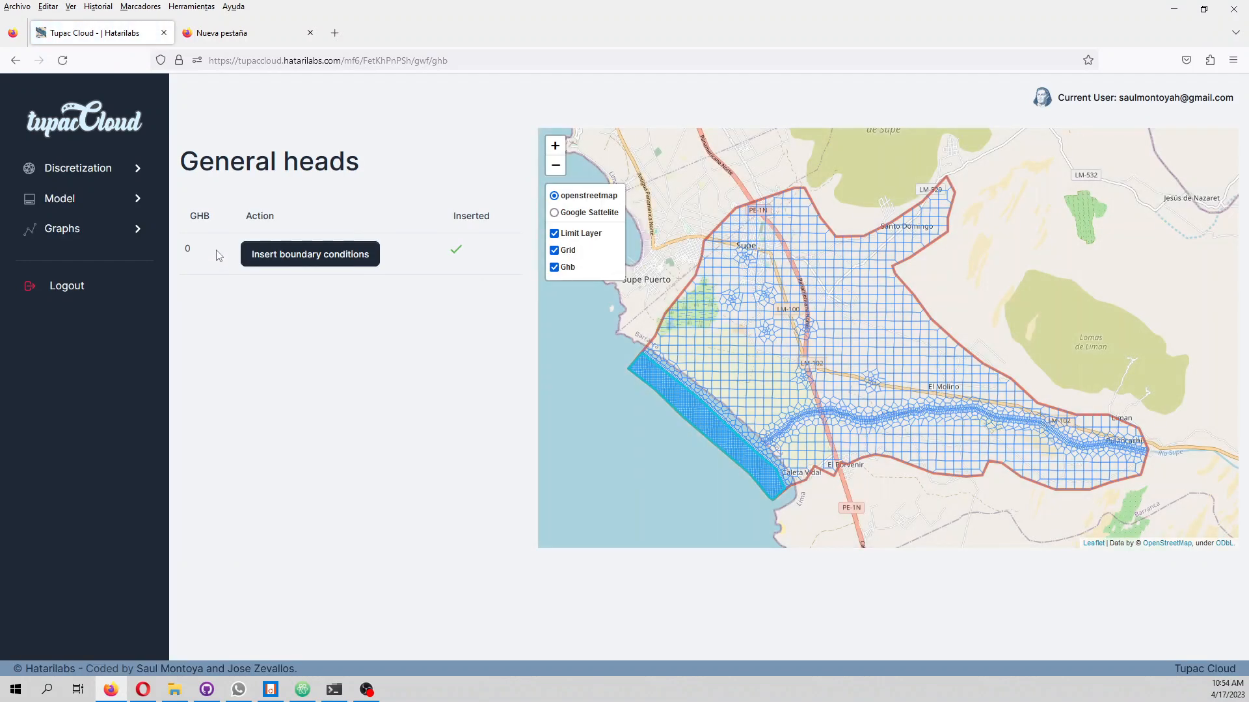
Upload rchEvt.zip from the project's Shp folder as the recharge zone file
{"action": "left_click", "coordinate": [100, 198]}
{"action": "left_click", "coordinate": [99, 289]}
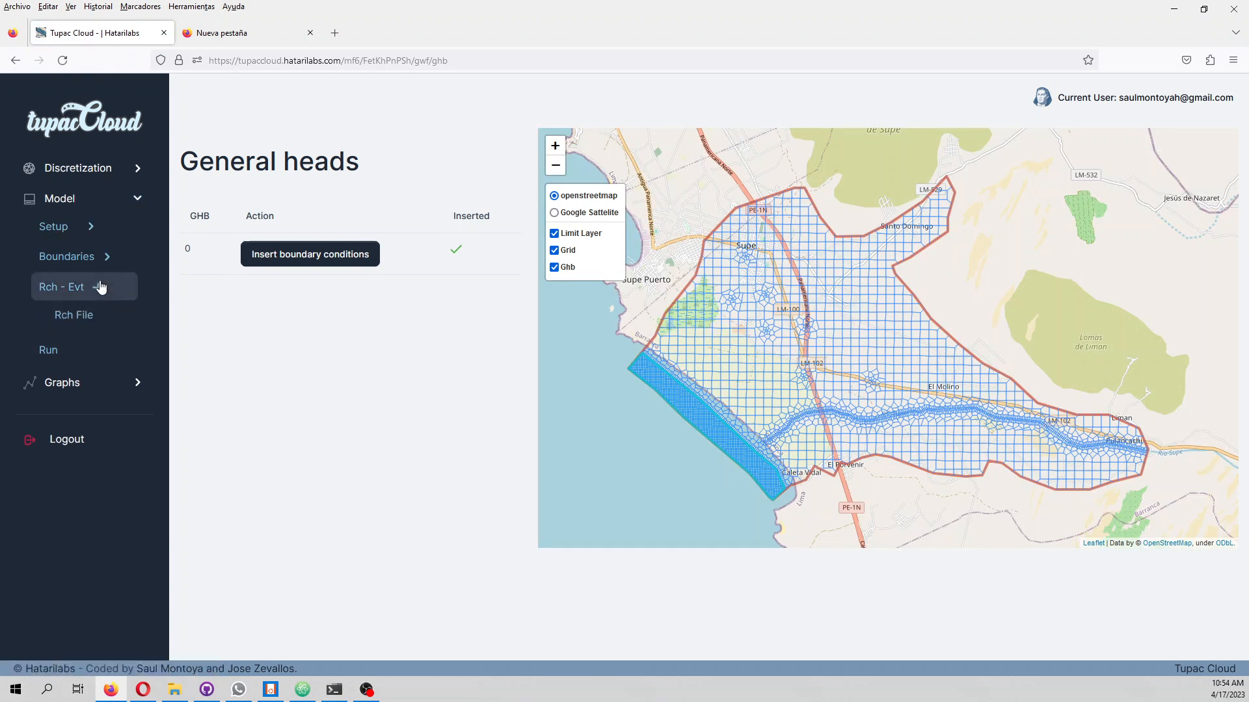
{"action": "left_click", "coordinate": [108, 317]}
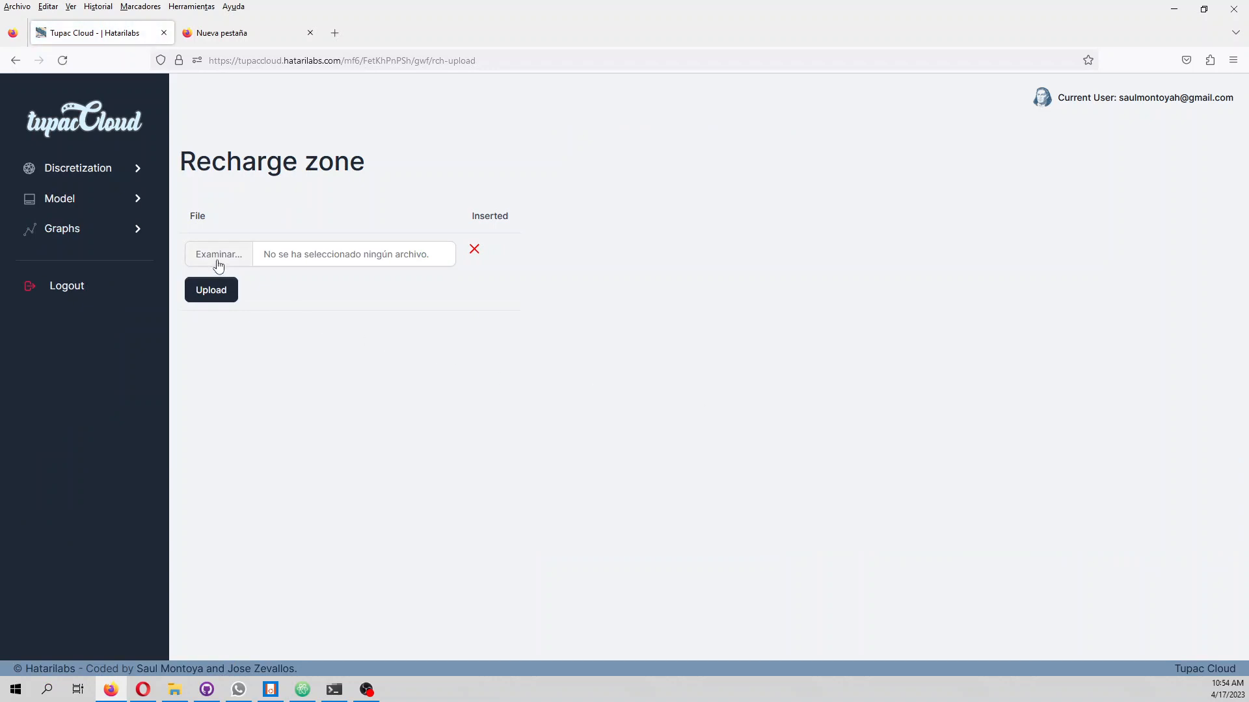
{"action": "left_click", "coordinate": [218, 255]}
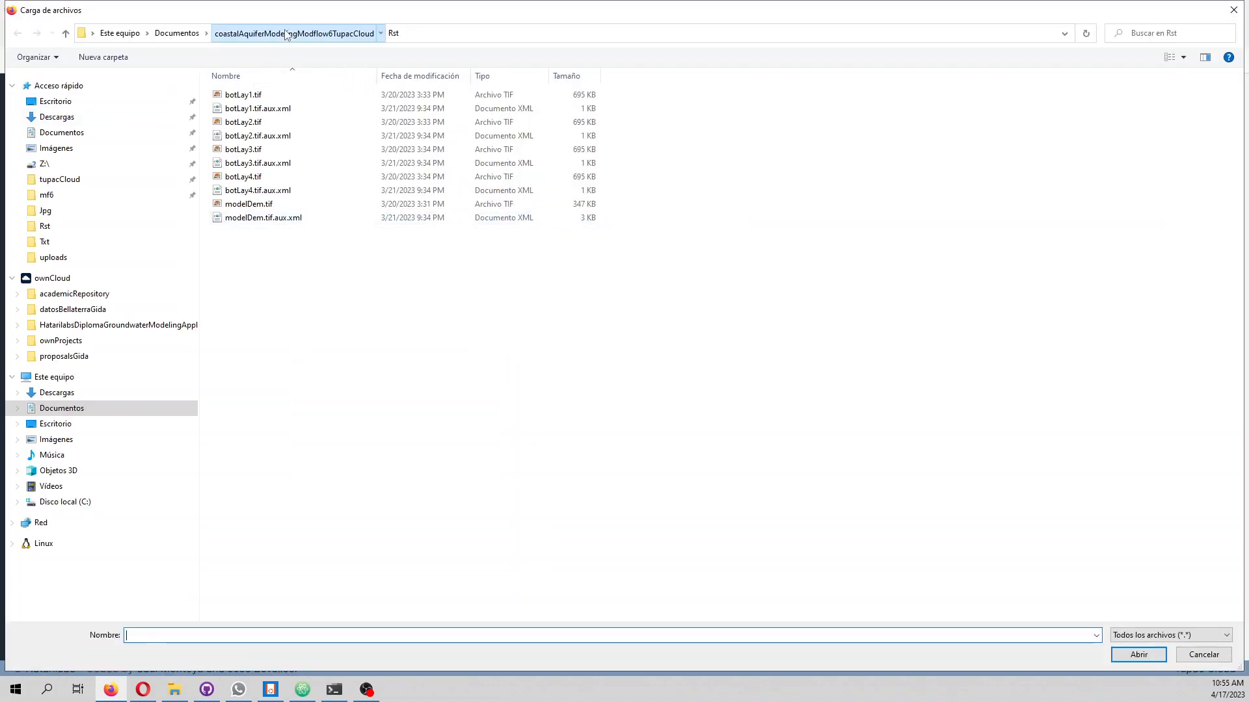
{"action": "left_click", "coordinate": [287, 34]}
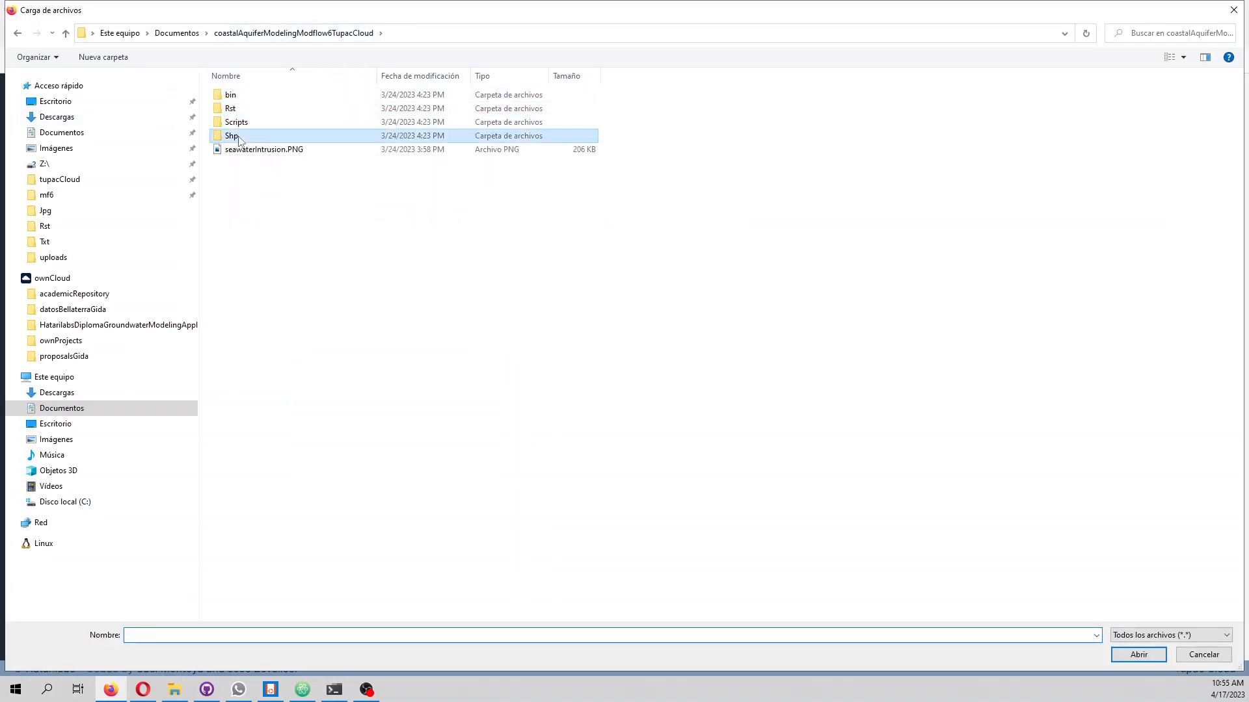
{"action": "double_click", "coordinate": [233, 136]}
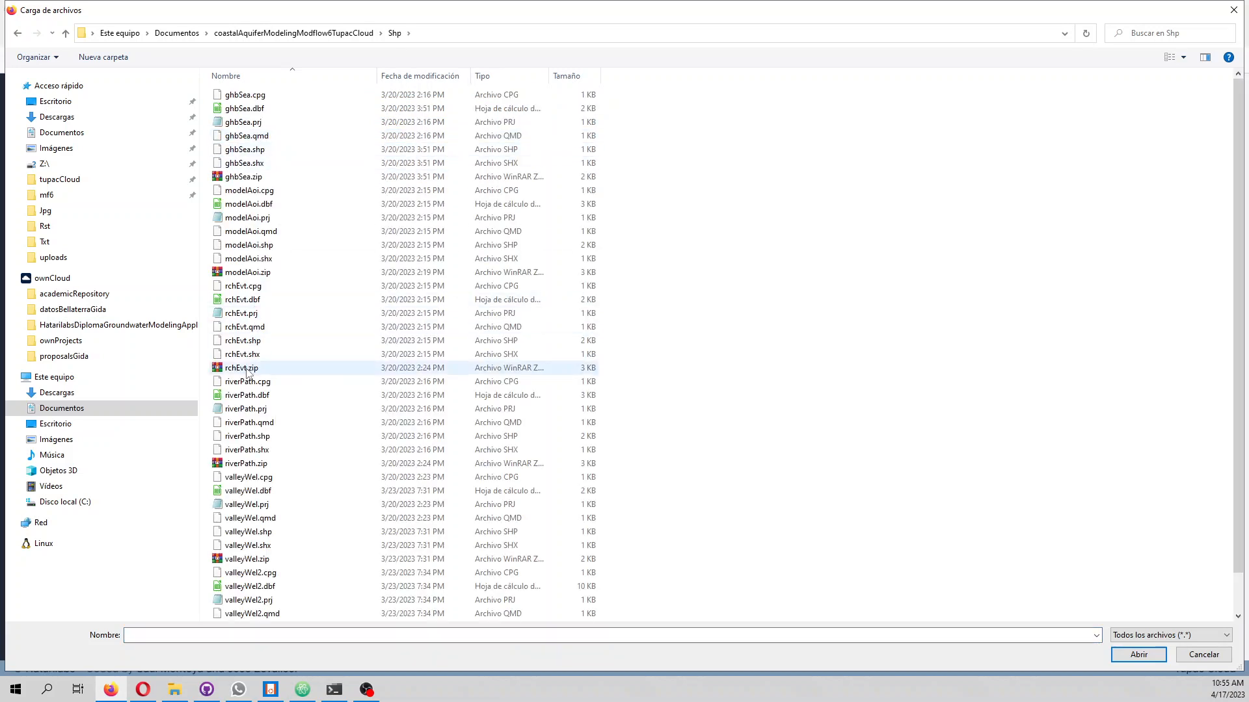
{"action": "double_click", "coordinate": [246, 369]}
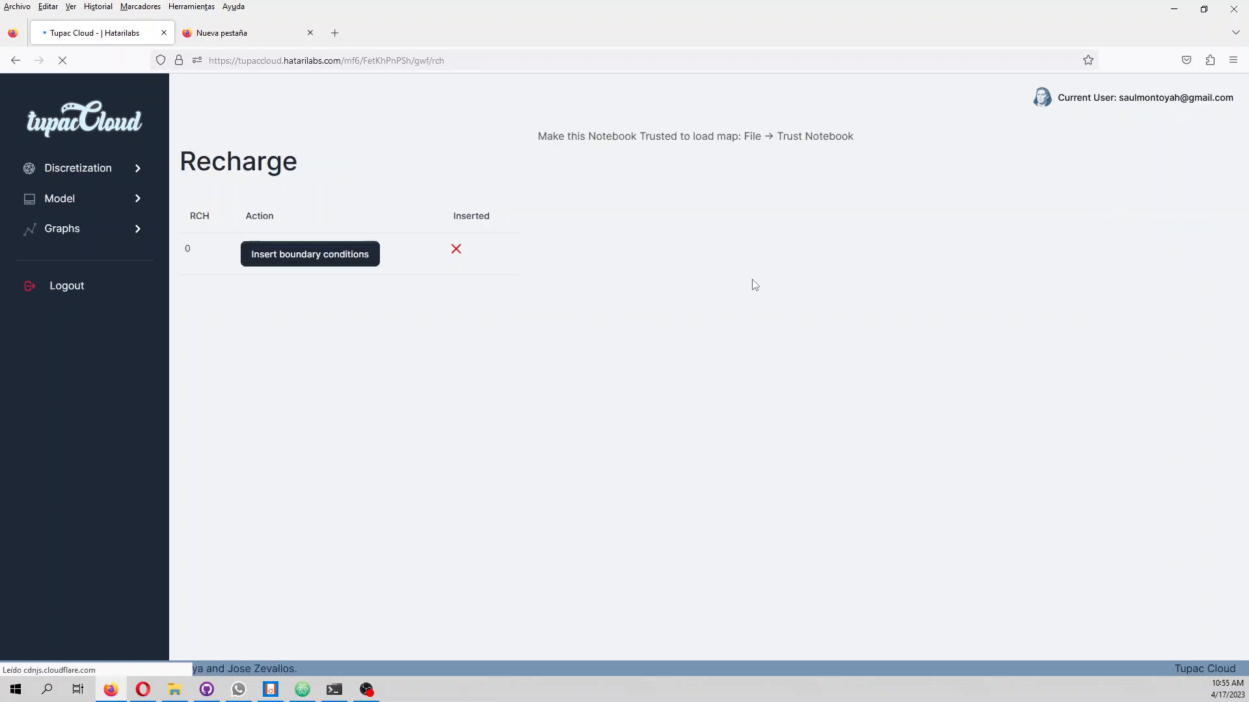
Set recharge zone 0's rate to 1e-9 for 1980–2000 and 3e-9 for 2000–2020, and upload its schedule
{"action": "left_click", "coordinate": [324, 251]}
{"action": "left_click", "coordinate": [529, 254]}
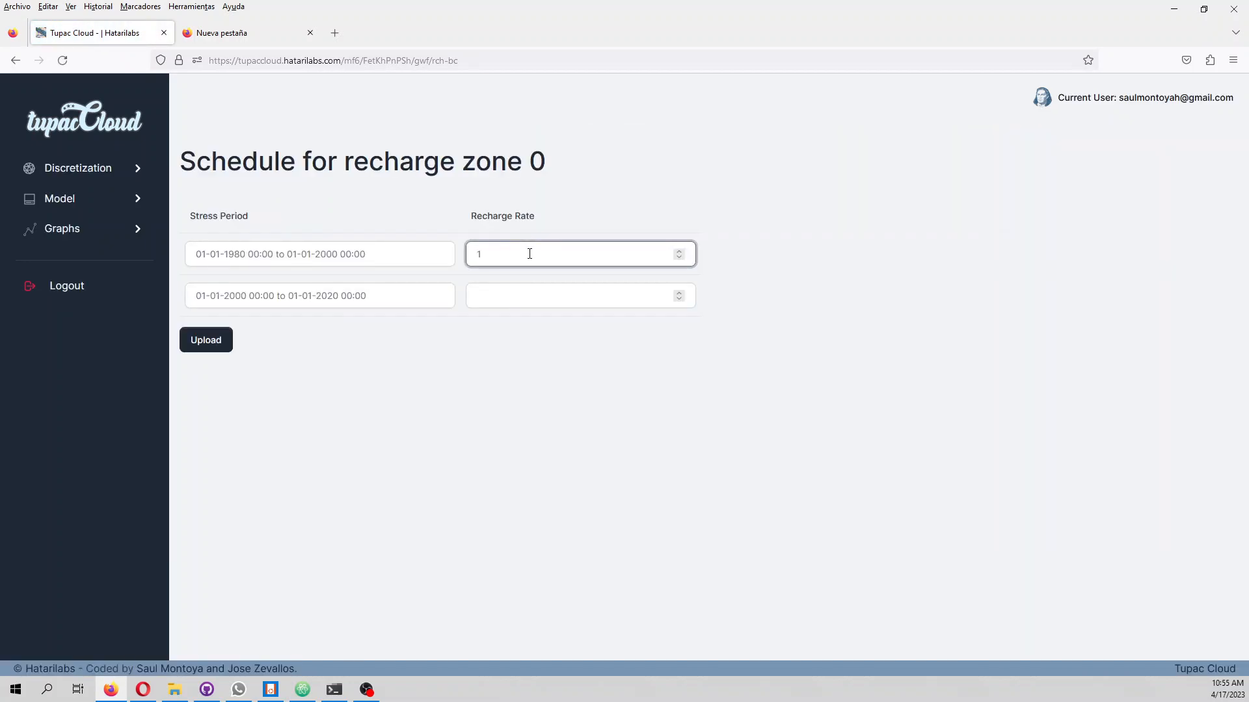
{"action": "type", "text": "1e-9"}
{"action": "left_click", "coordinate": [545, 304]}
{"action": "type", "text": "3"}
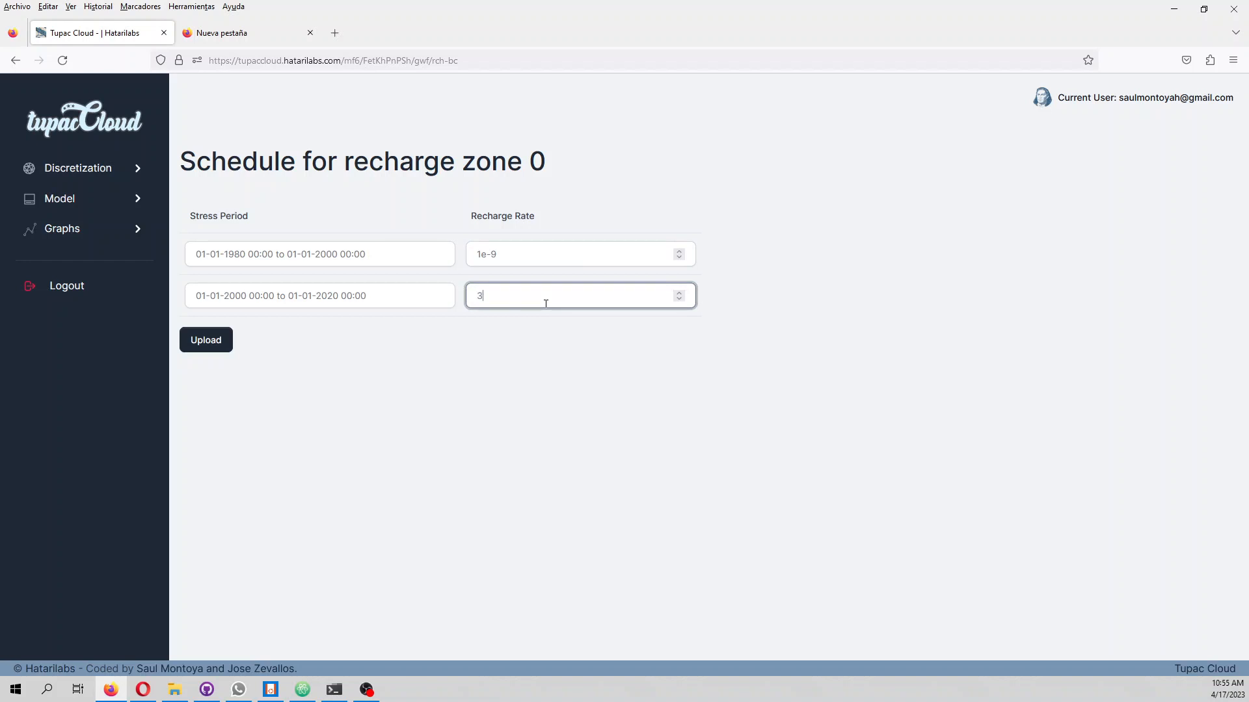
{"action": "type", "text": "e-9"}
{"action": "left_click", "coordinate": [218, 344]}
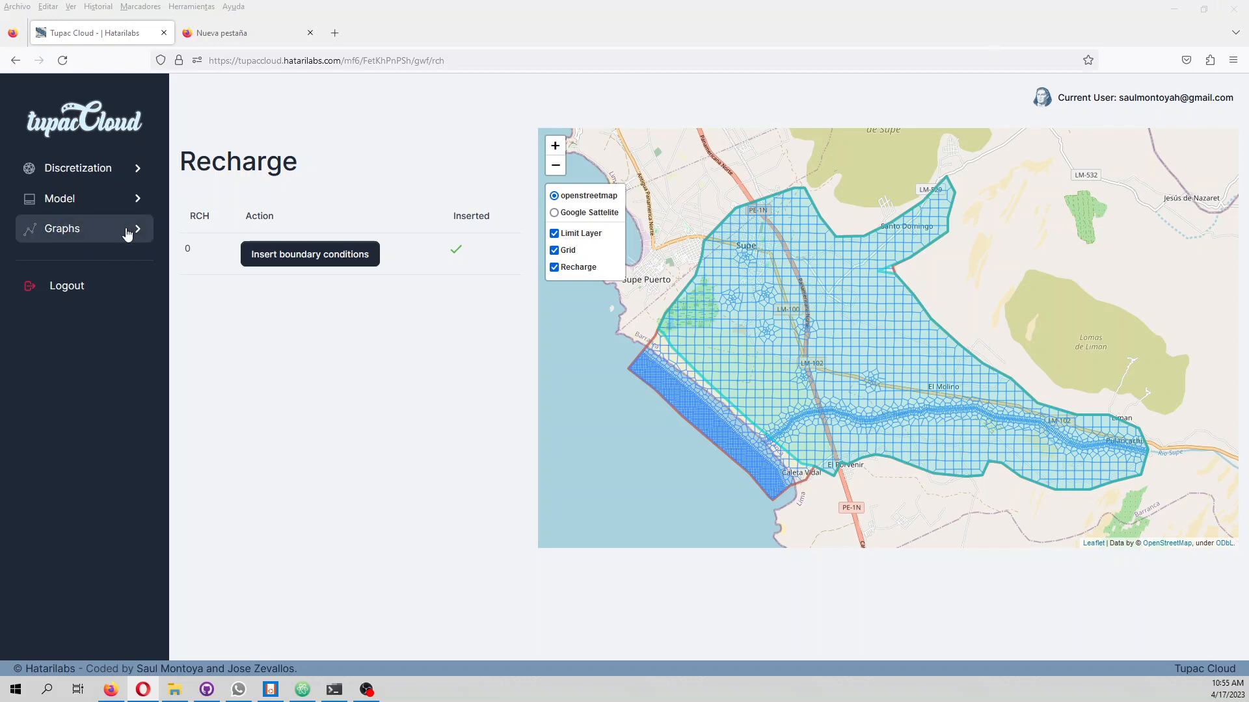
Generate and run the model, and open the flow balance of the simulation
{"action": "left_click", "coordinate": [129, 201]}
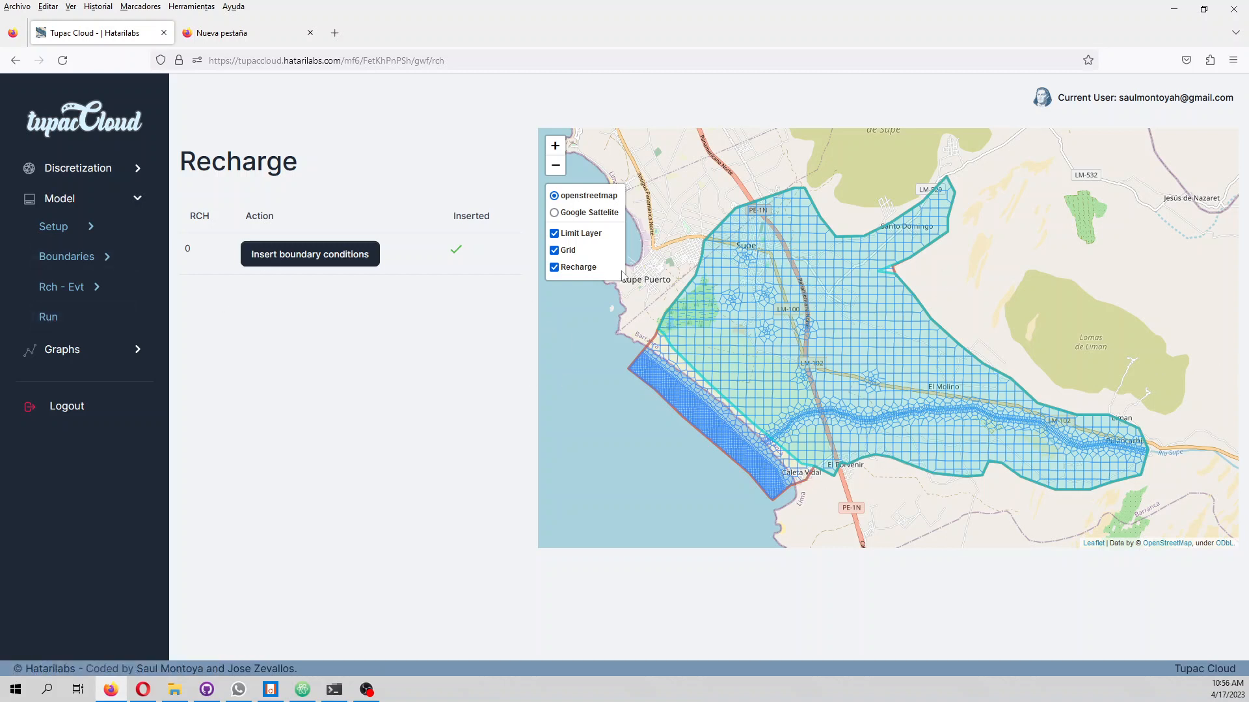
{"action": "left_click", "coordinate": [51, 317]}
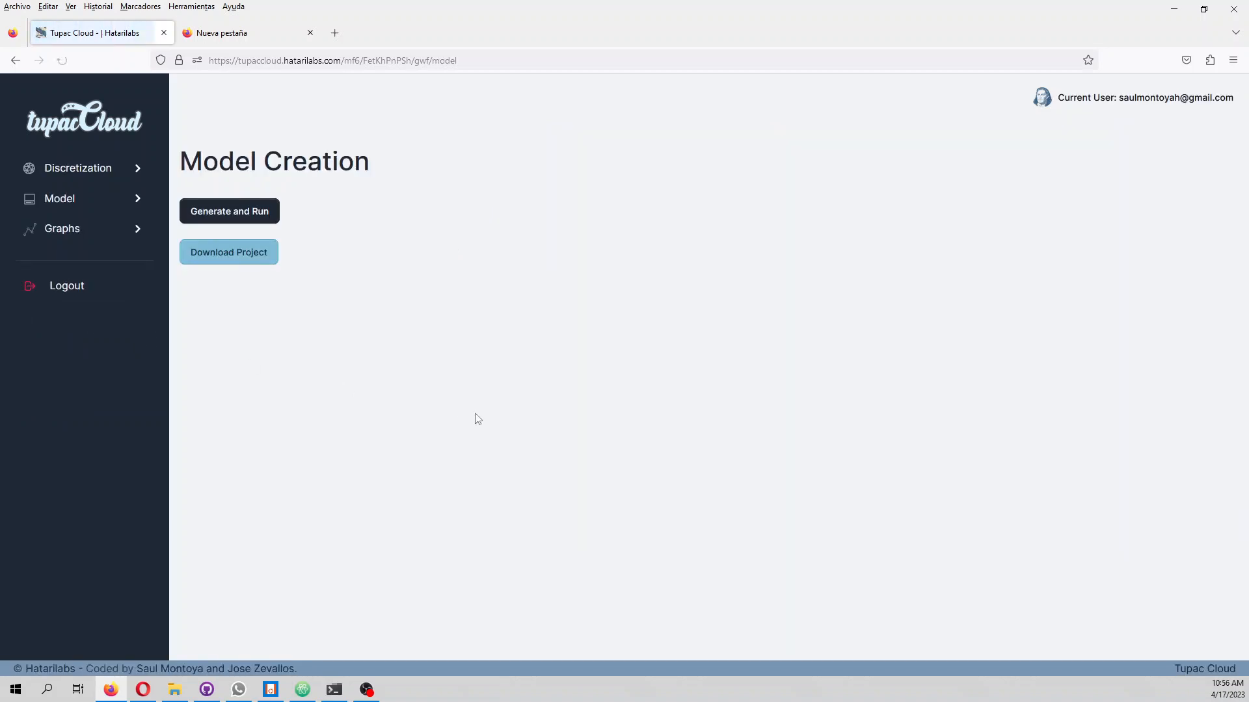
{"action": "left_click", "coordinate": [244, 211]}
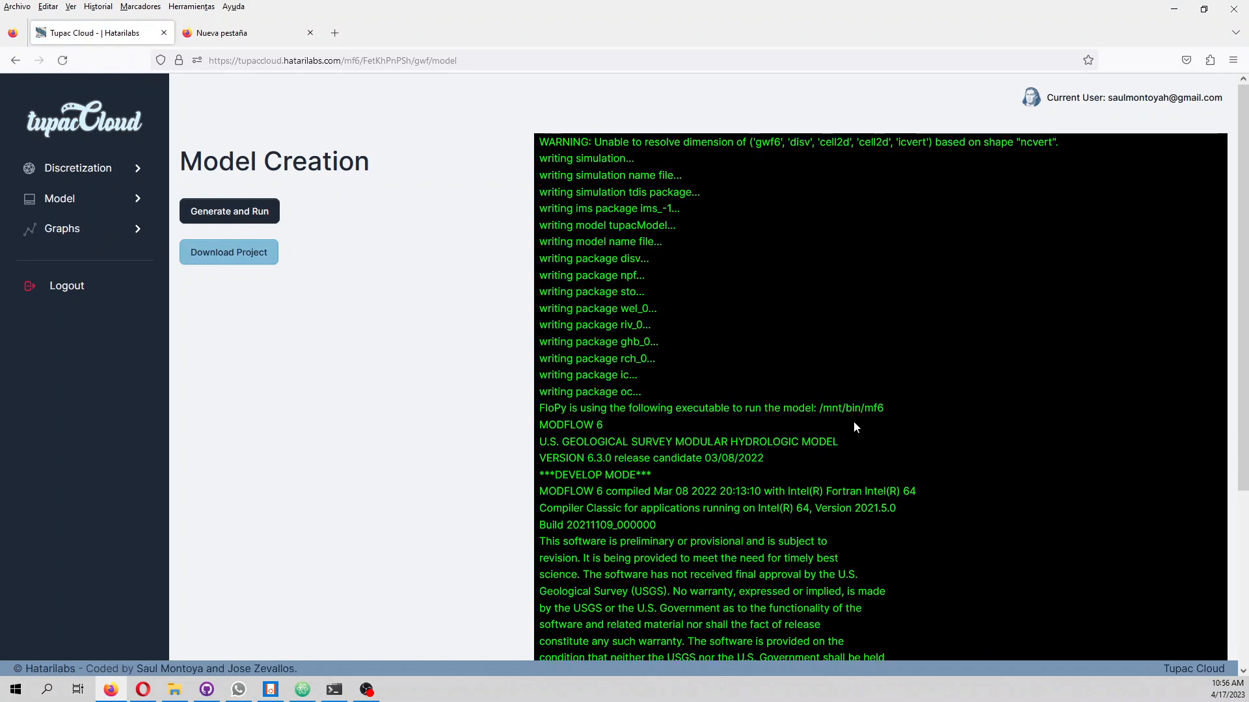
{"action": "scroll", "coordinate": [854, 425], "scroll_direction": "down", "scroll_amount": 2}
{"action": "scroll", "coordinate": [853, 422], "scroll_direction": "down", "scroll_amount": 1}
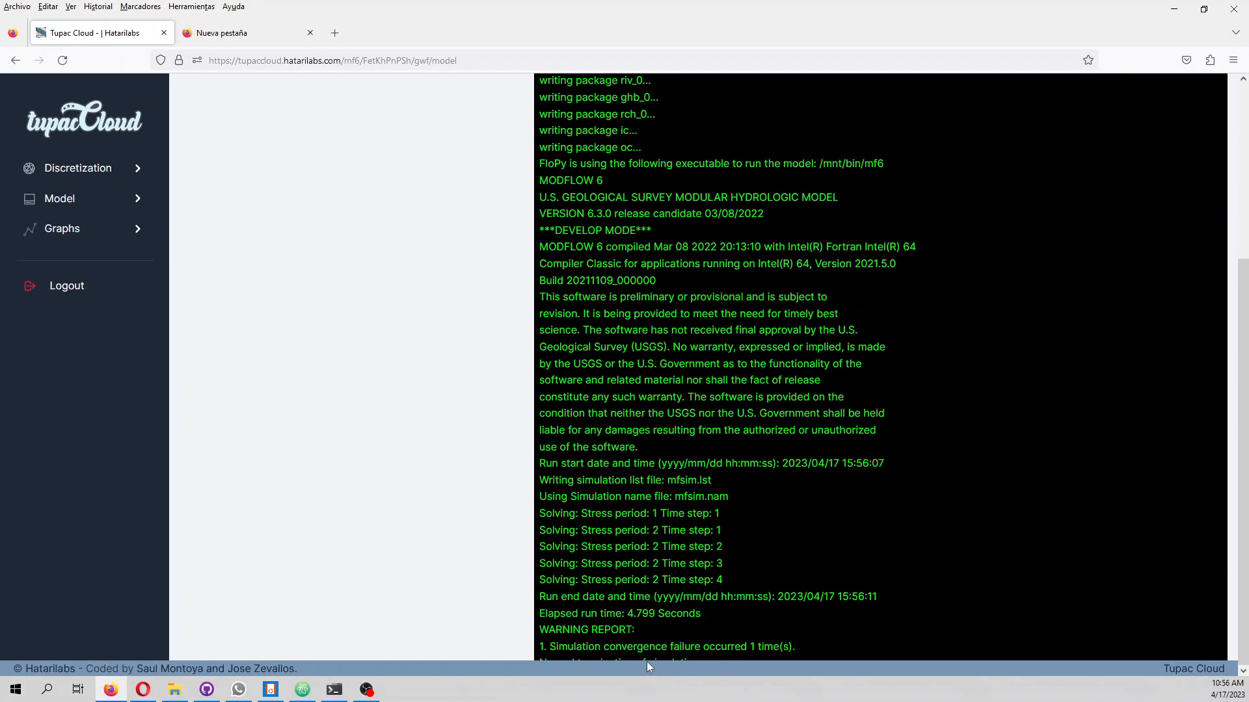
{"action": "left_click", "coordinate": [90, 233]}
{"action": "left_click", "coordinate": [95, 257]}
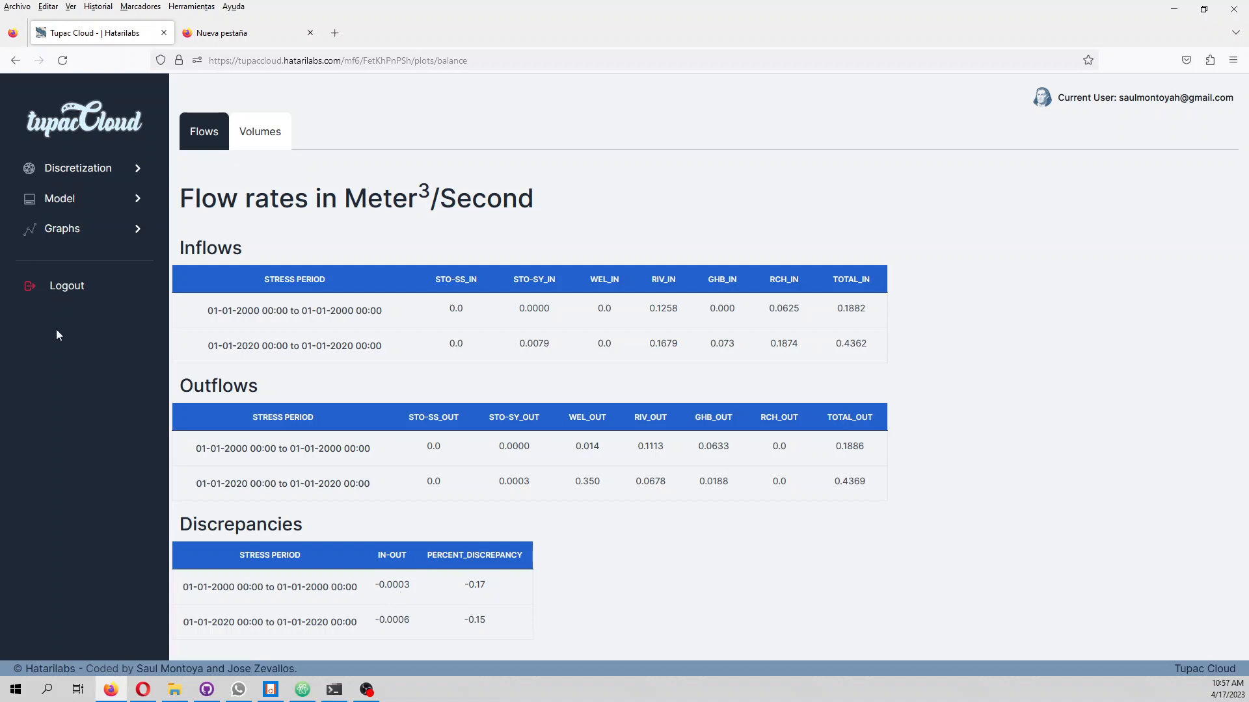
Plot a 1980–2000 cross section with the grid shown, from (-77.68587, -10.81021) inland to (-77.72827, -10.84072) on the coast
{"action": "left_click", "coordinate": [91, 234]}
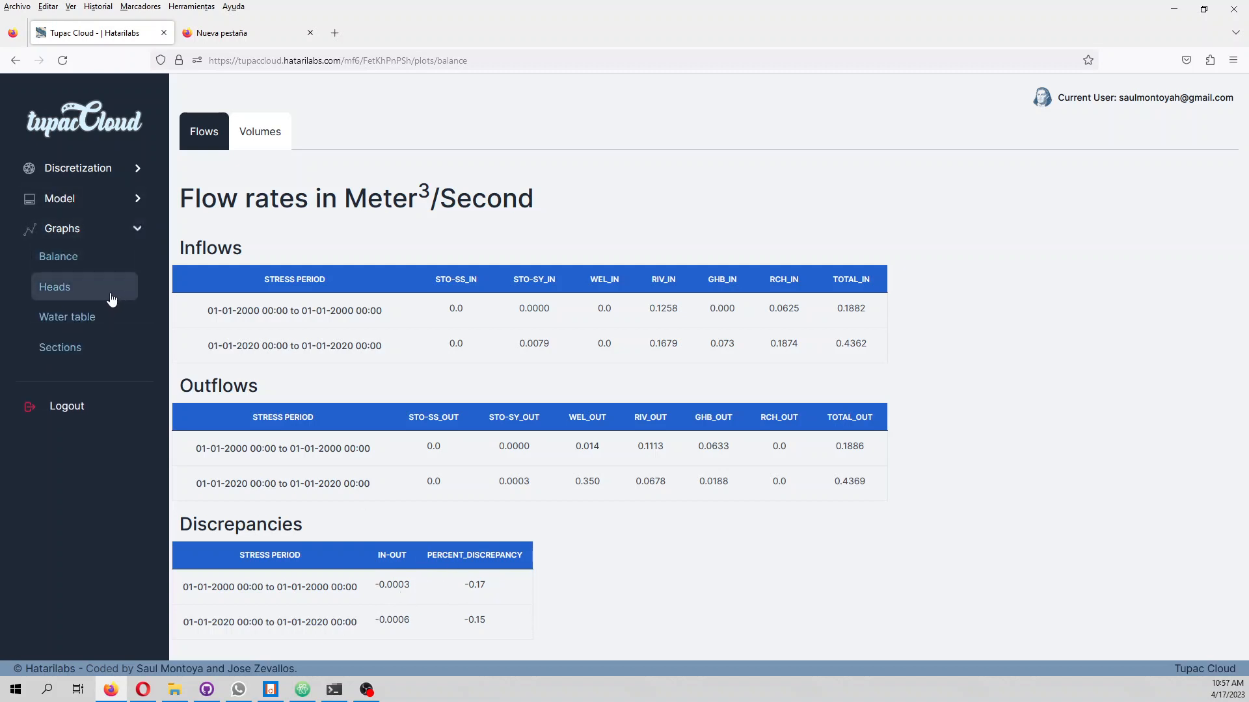
{"action": "left_click", "coordinate": [104, 351]}
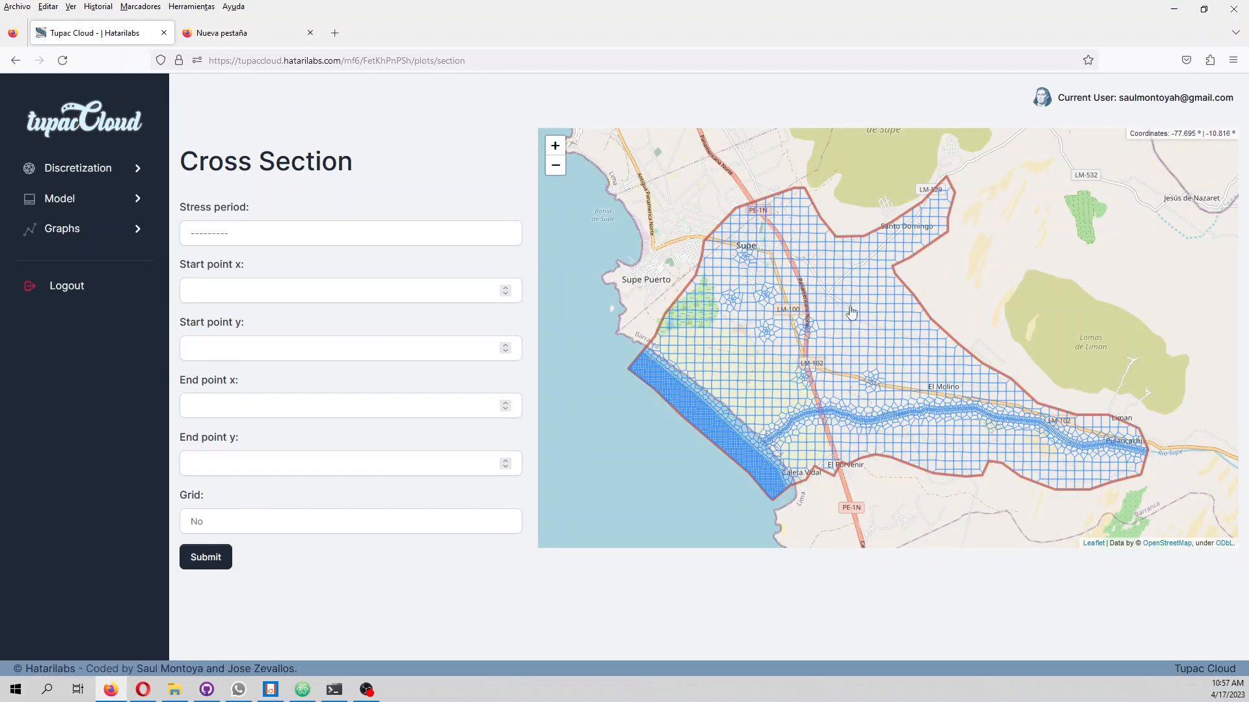
{"action": "left_click", "coordinate": [862, 301]}
{"action": "left_click", "coordinate": [703, 417]}
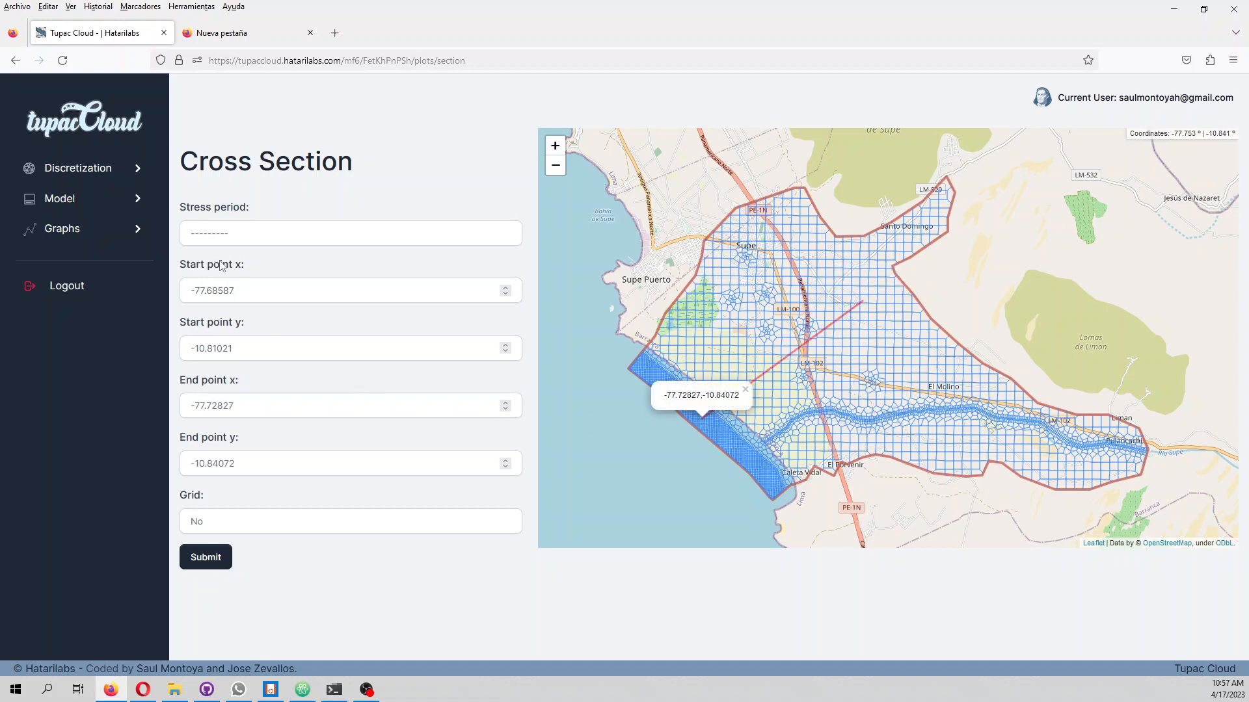
{"action": "left_click", "coordinate": [209, 241]}
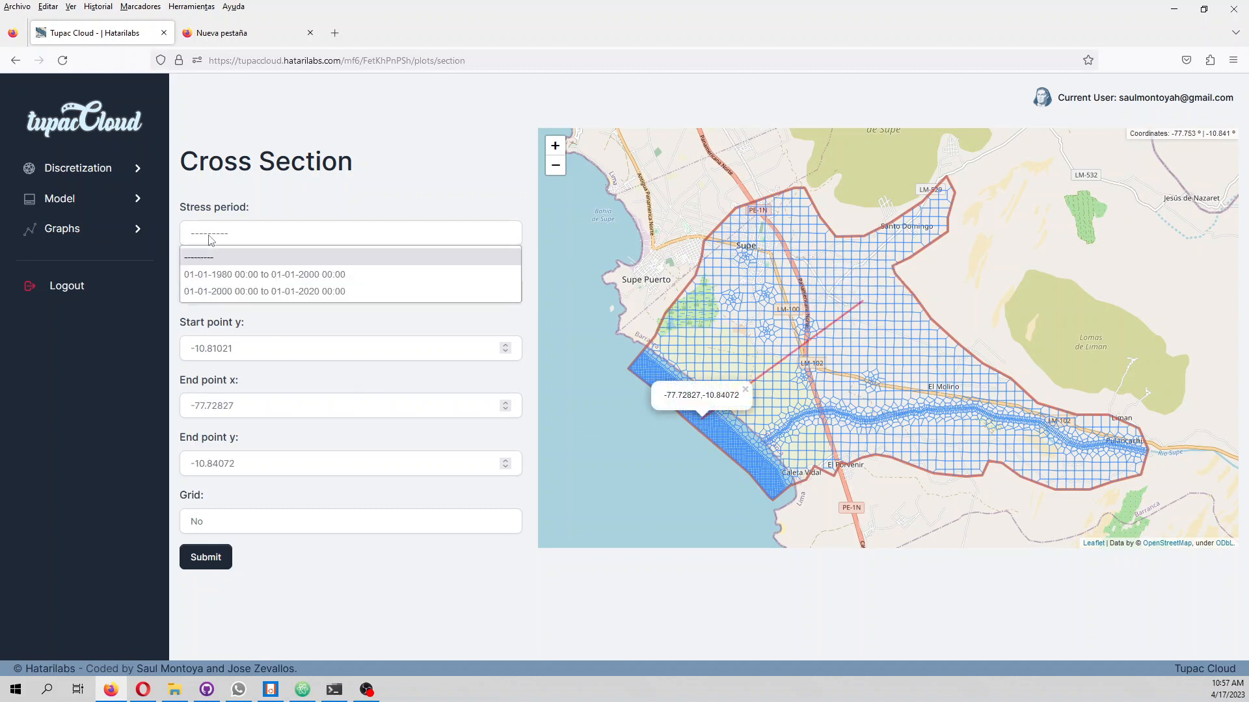
{"action": "left_click", "coordinate": [218, 278]}
{"action": "left_click", "coordinate": [215, 526]}
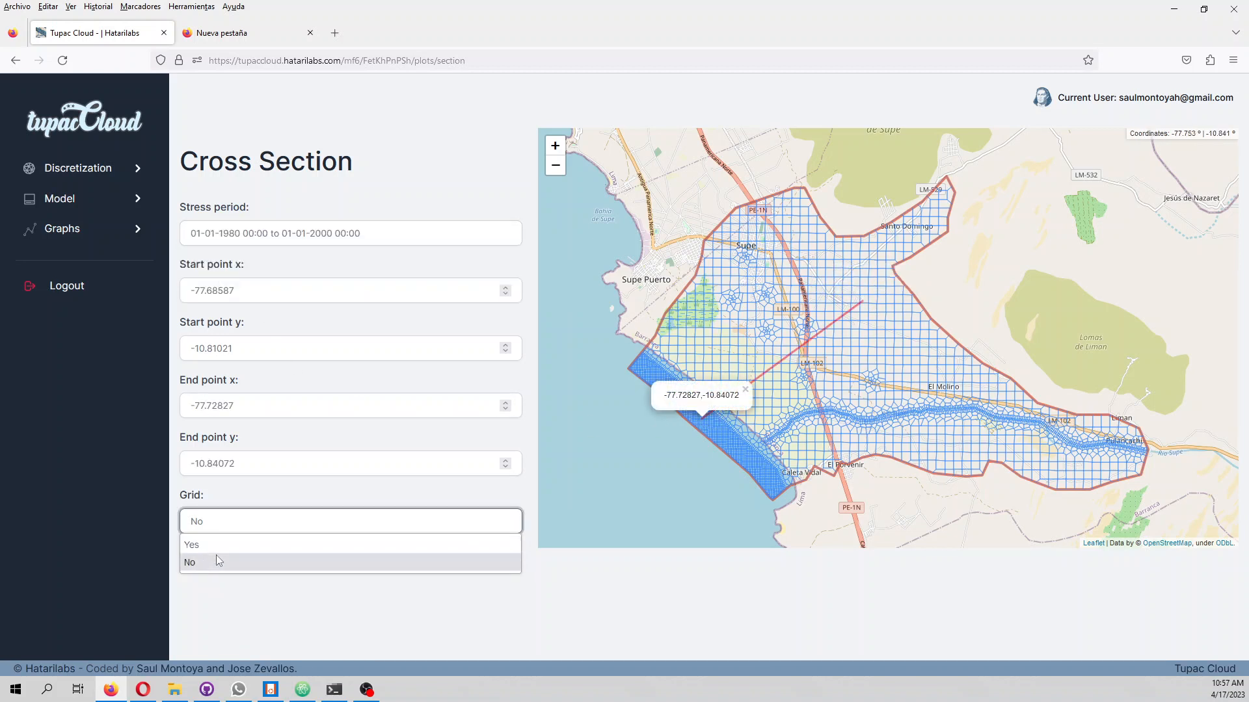
{"action": "left_click", "coordinate": [195, 546]}
{"action": "left_click", "coordinate": [207, 557]}
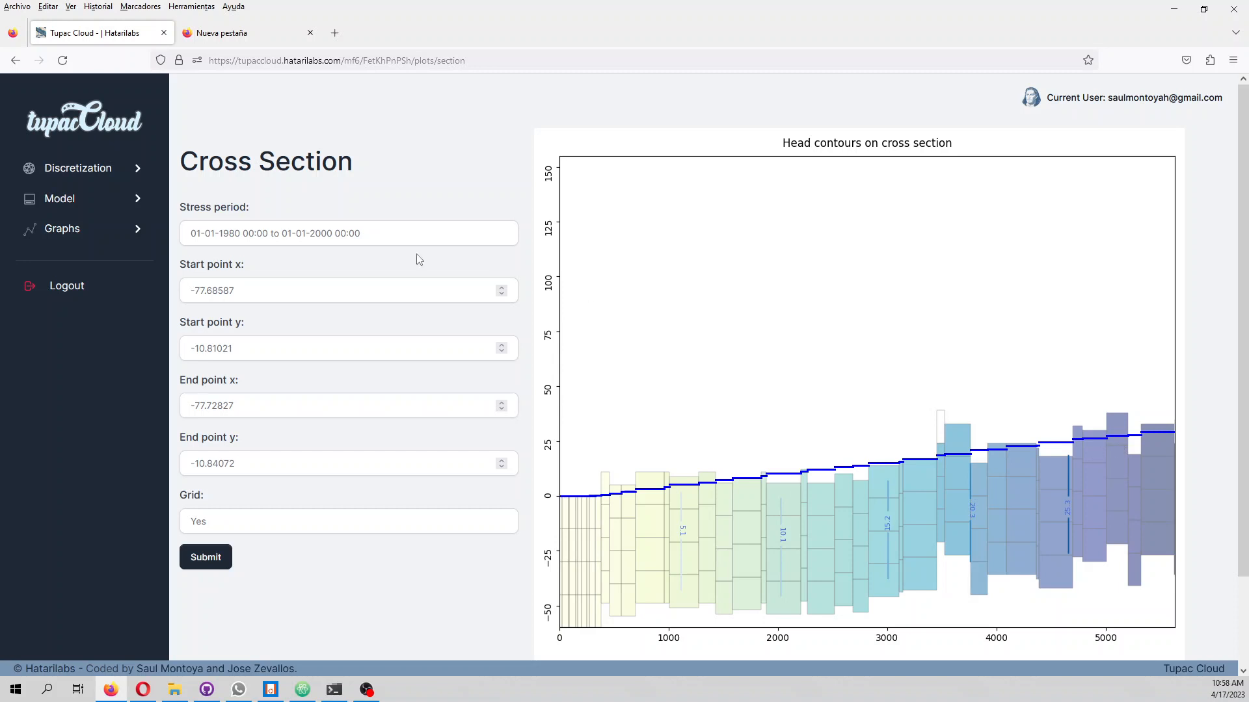
Replot the same cross section for the 2000–2020 stress period
{"action": "left_click", "coordinate": [301, 232]}
{"action": "left_click", "coordinate": [263, 291]}
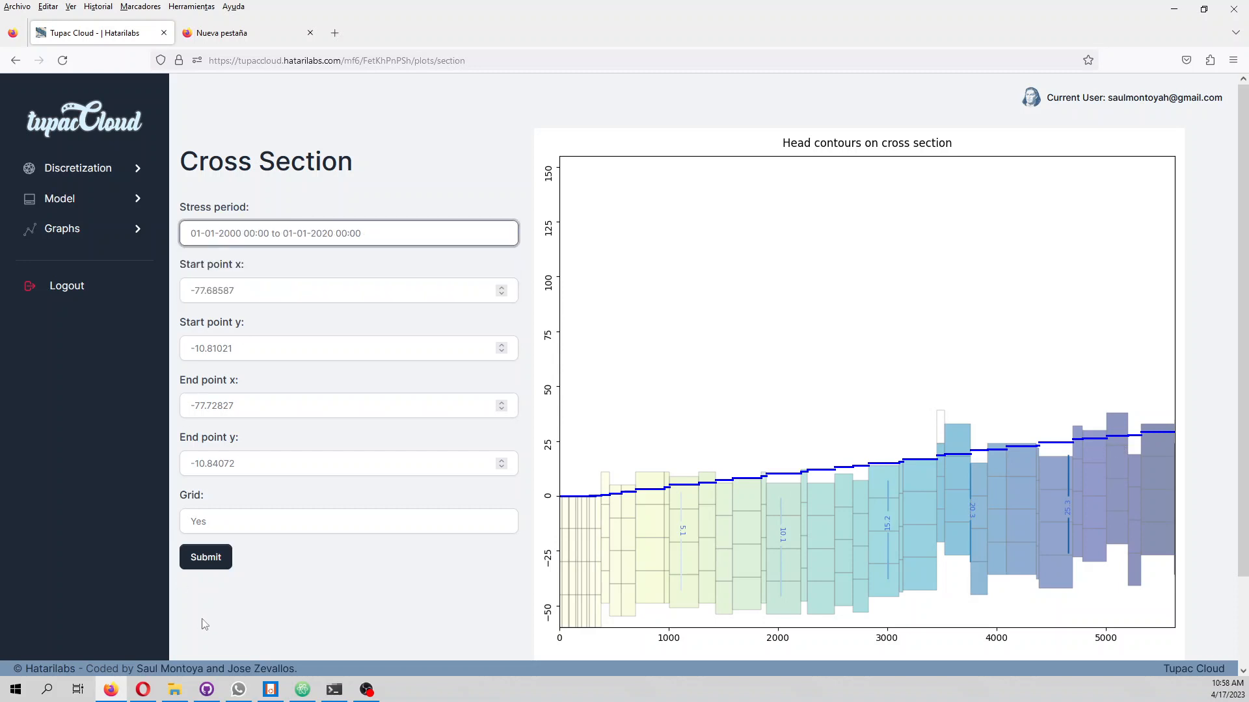
{"action": "left_click", "coordinate": [202, 557]}
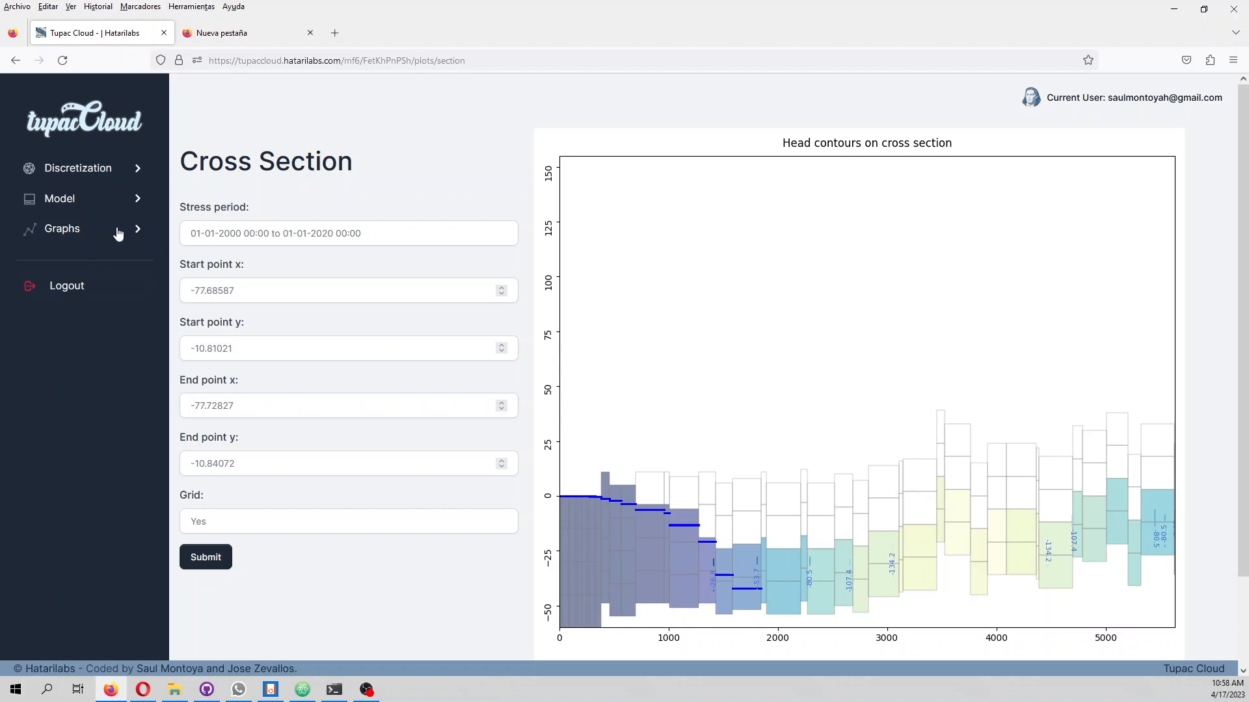
Plot the head contours of layer 1 for the 1980–2000 stress period with the grid shown
{"action": "left_click", "coordinate": [108, 199]}
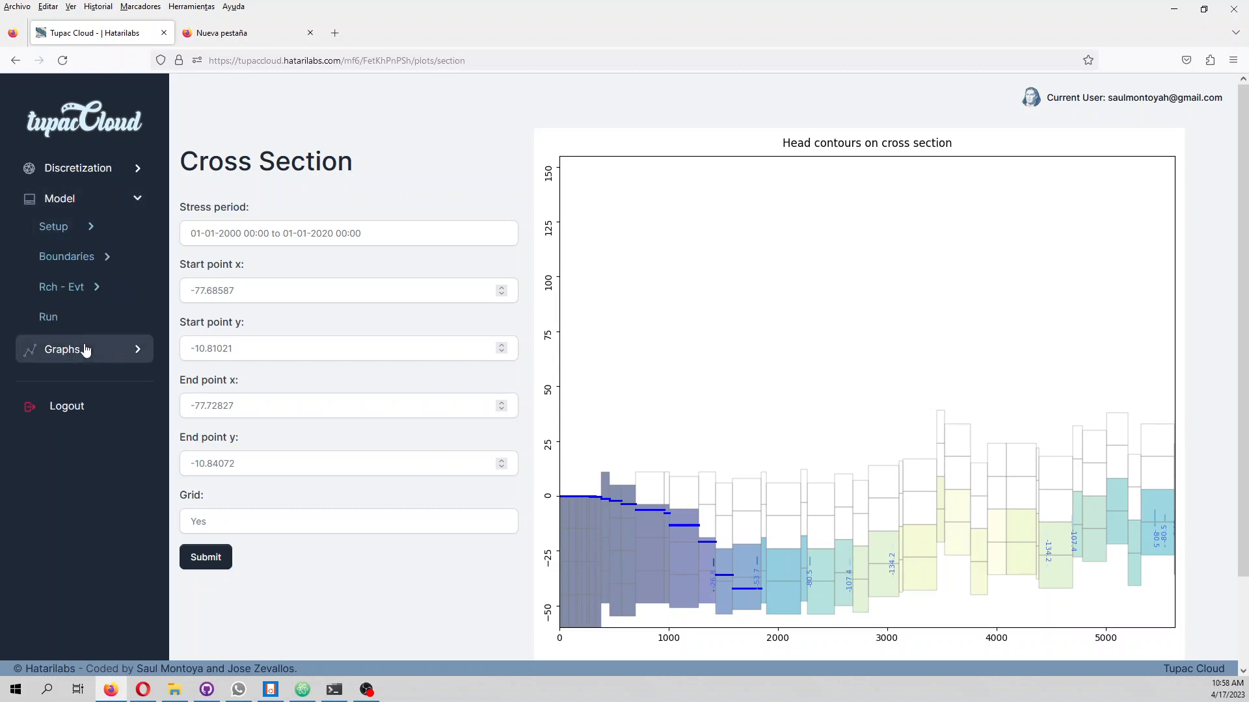
{"action": "left_click", "coordinate": [104, 349]}
{"action": "left_click", "coordinate": [110, 408]}
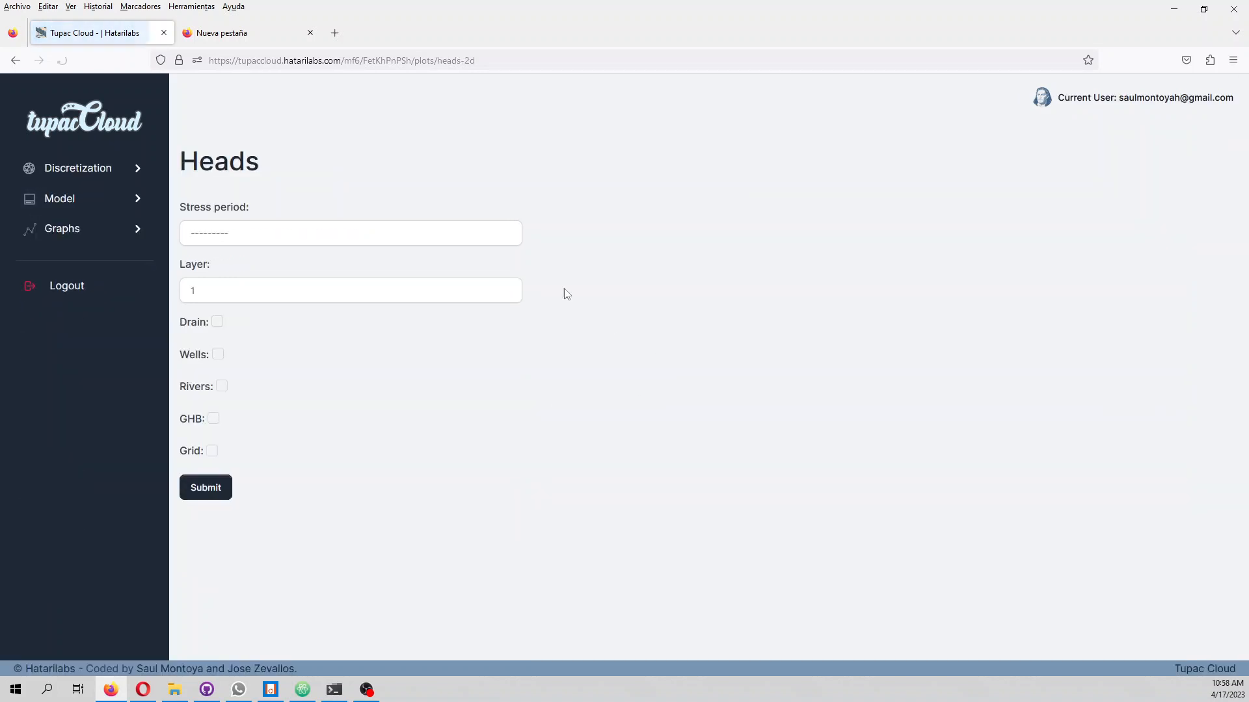
{"action": "left_click", "coordinate": [327, 247]}
{"action": "left_click", "coordinate": [324, 272]}
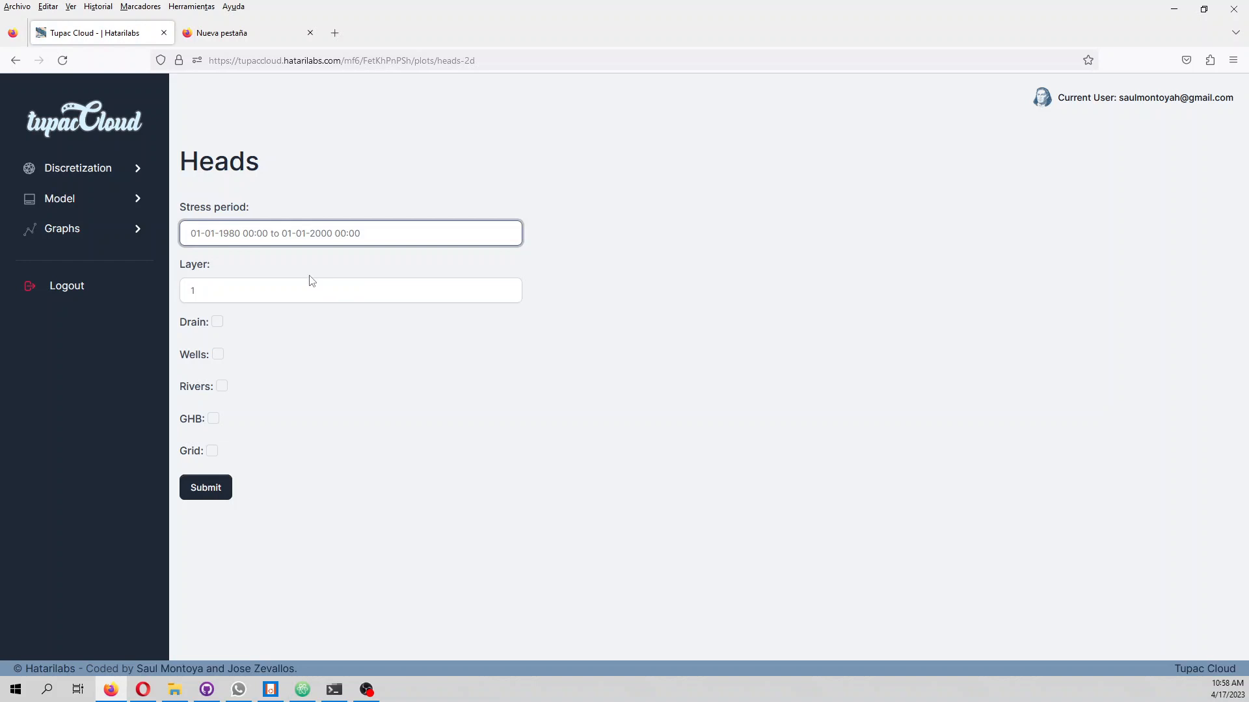
{"action": "left_click", "coordinate": [228, 299]}
{"action": "left_click", "coordinate": [224, 287]}
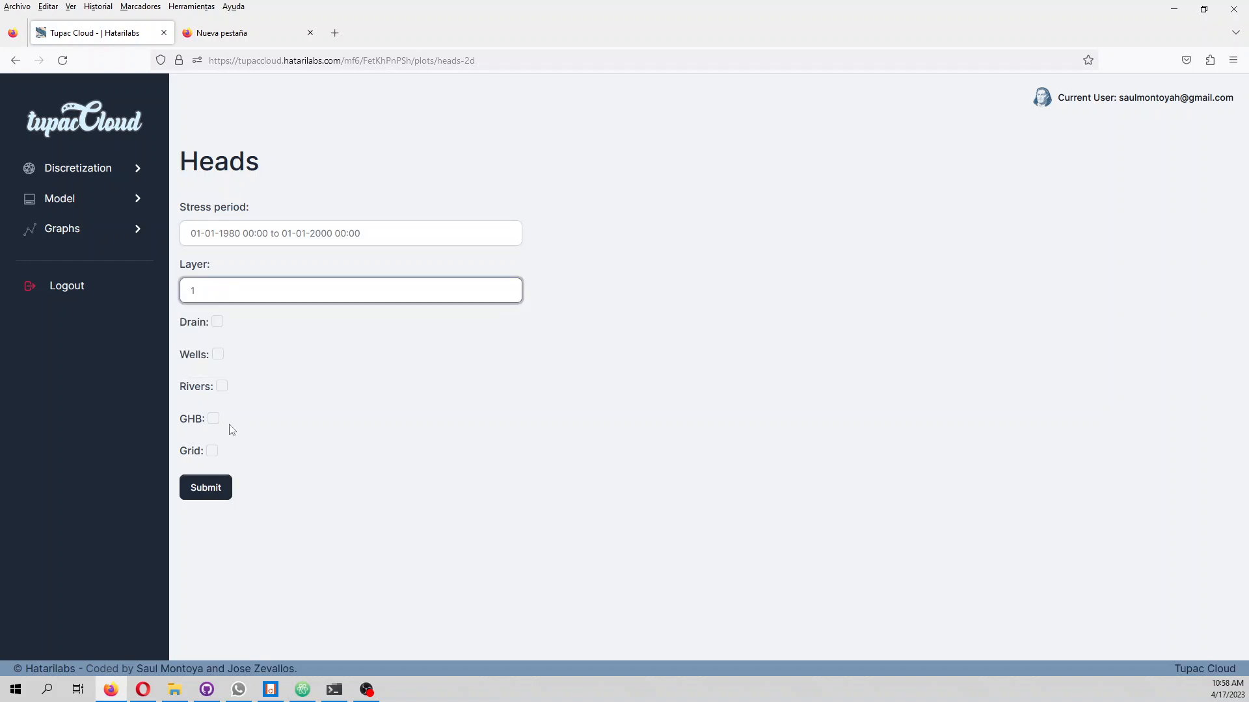
{"action": "left_click", "coordinate": [214, 454]}
{"action": "left_click", "coordinate": [217, 493]}
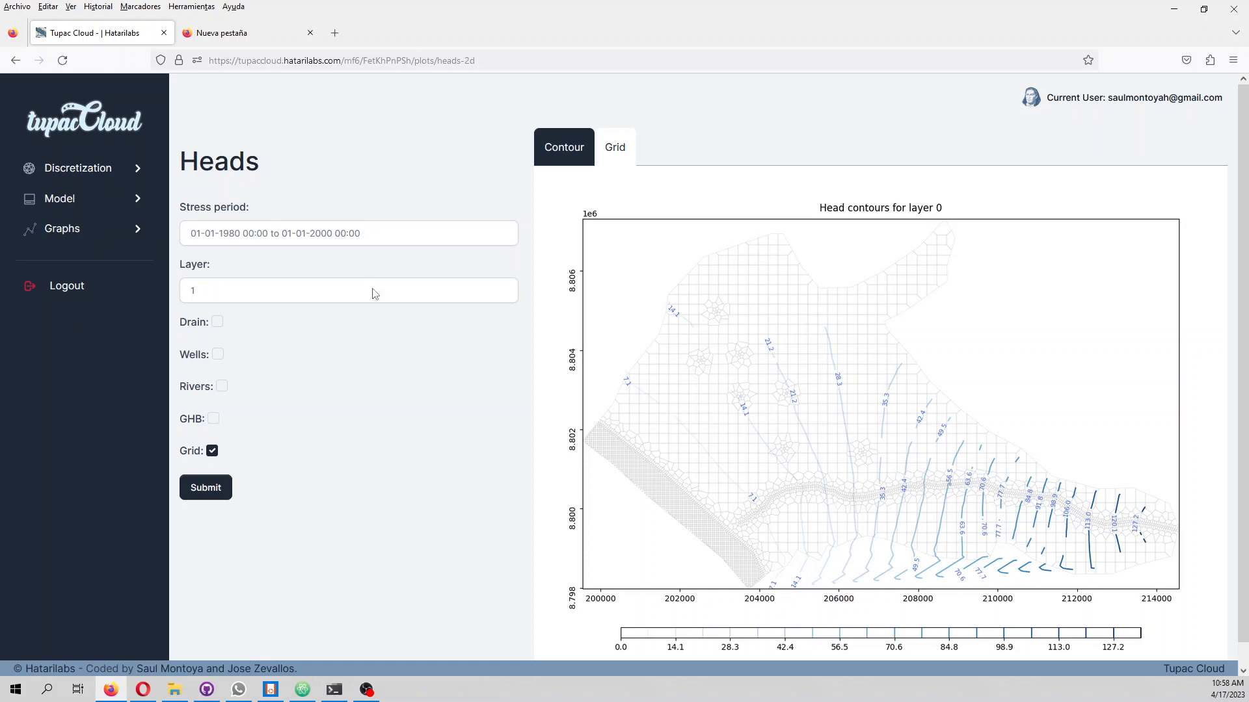
Replot the layer 1 heads for the 2000–2020 stress period
{"action": "left_click", "coordinate": [97, 231]}
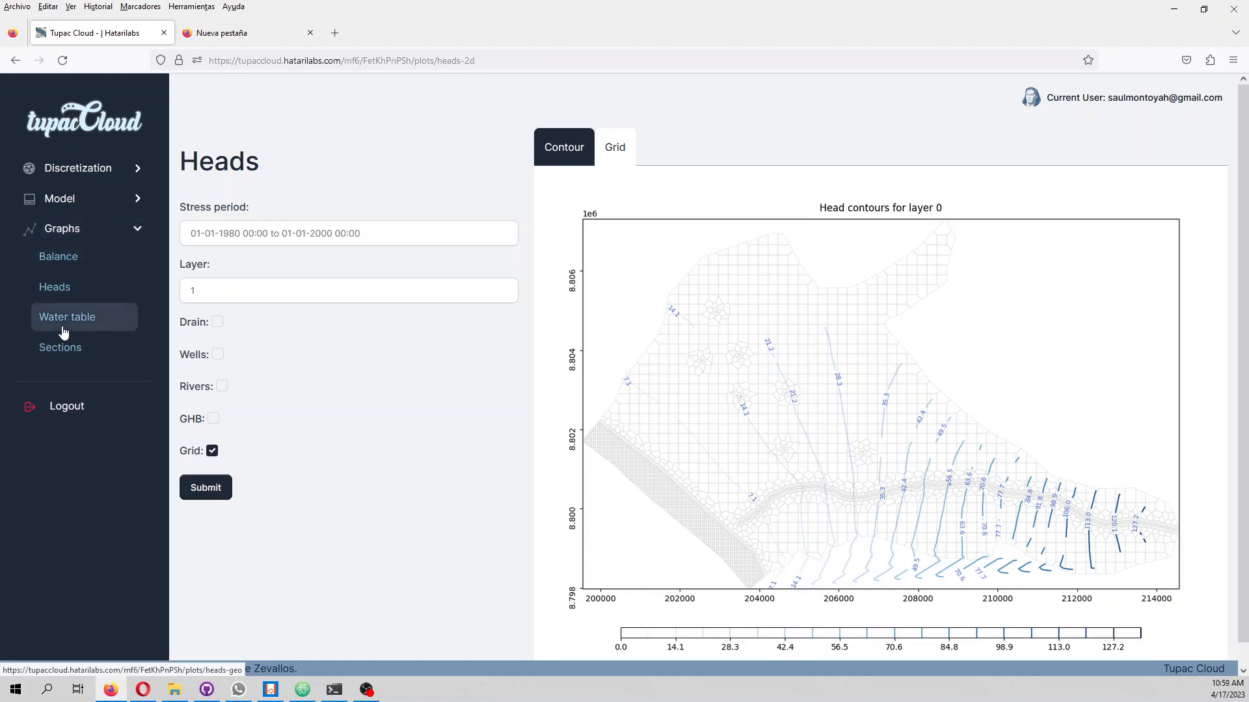
{"action": "left_click", "coordinate": [235, 236]}
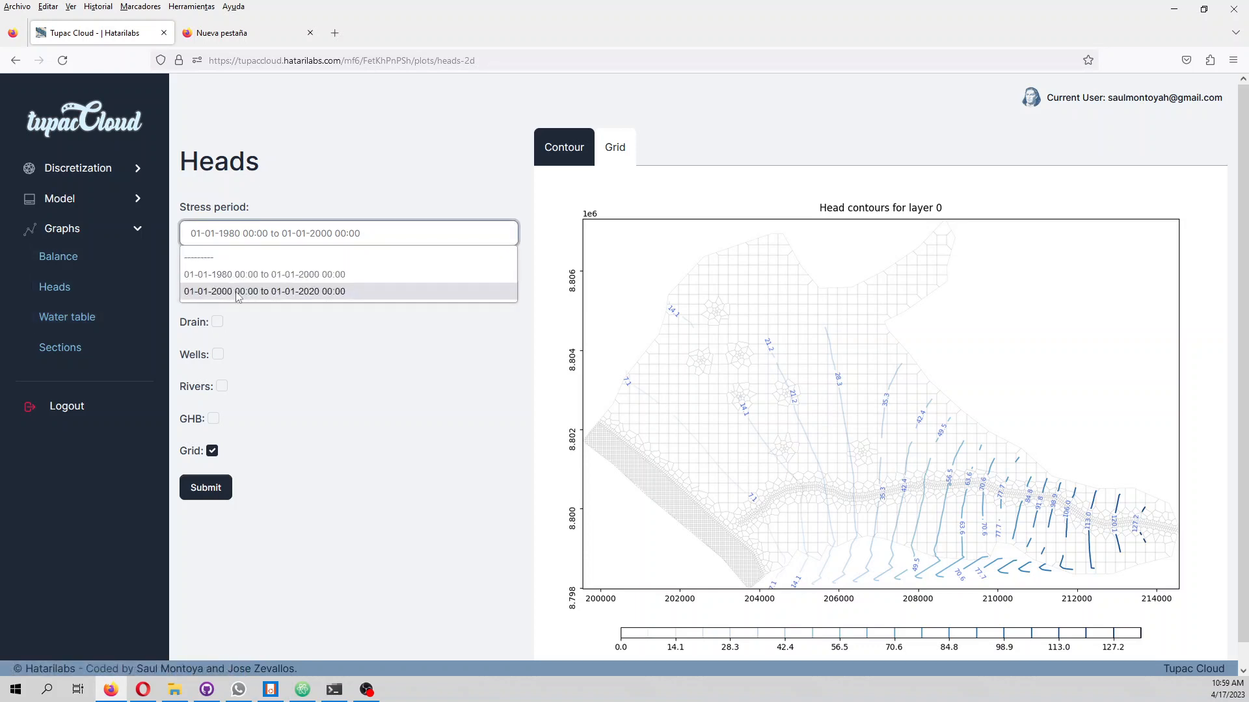
{"action": "left_click", "coordinate": [237, 292]}
{"action": "left_click", "coordinate": [203, 496]}
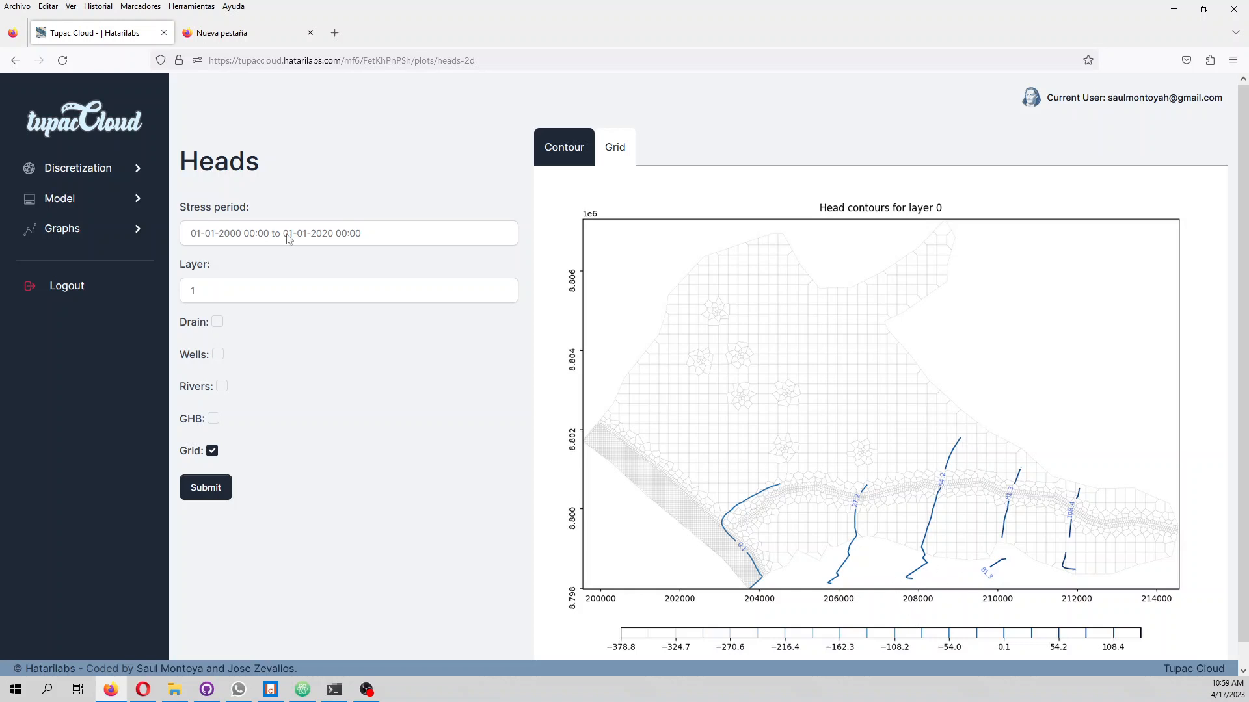
Plot the 2000–2020 head contours for layer 2
{"action": "left_click", "coordinate": [296, 290]}
{"action": "left_click", "coordinate": [261, 337]}
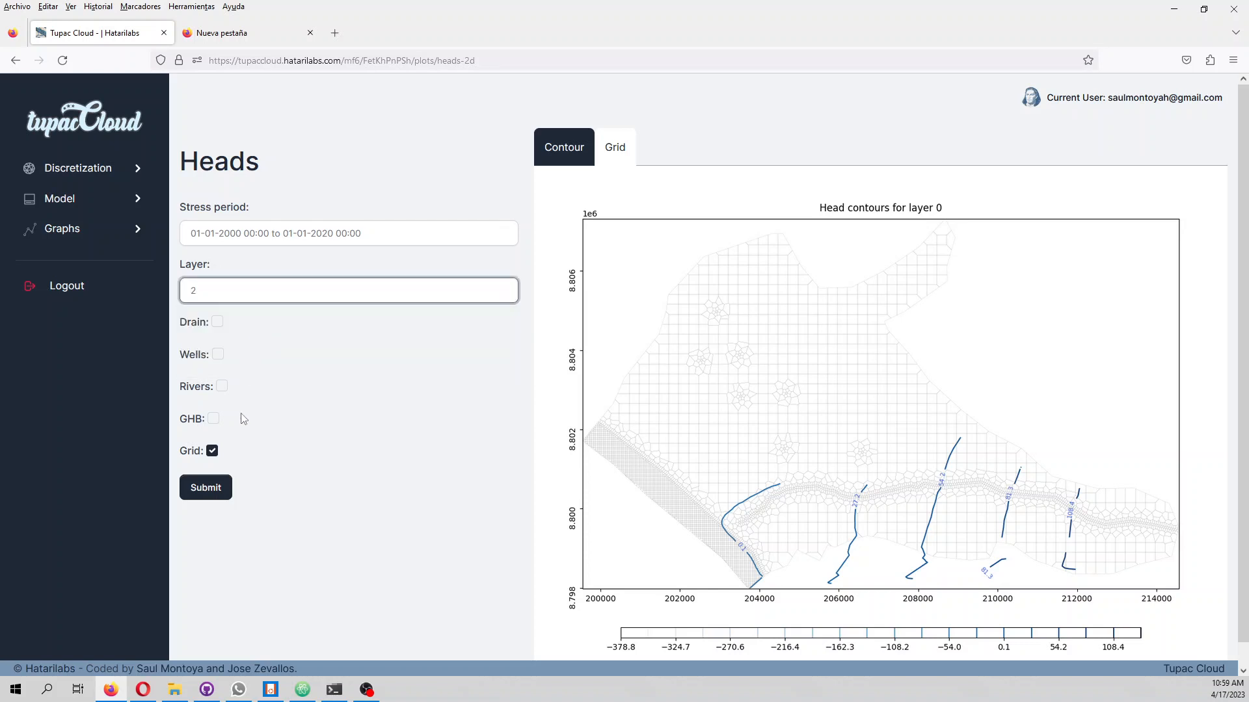
{"action": "left_click", "coordinate": [215, 488]}
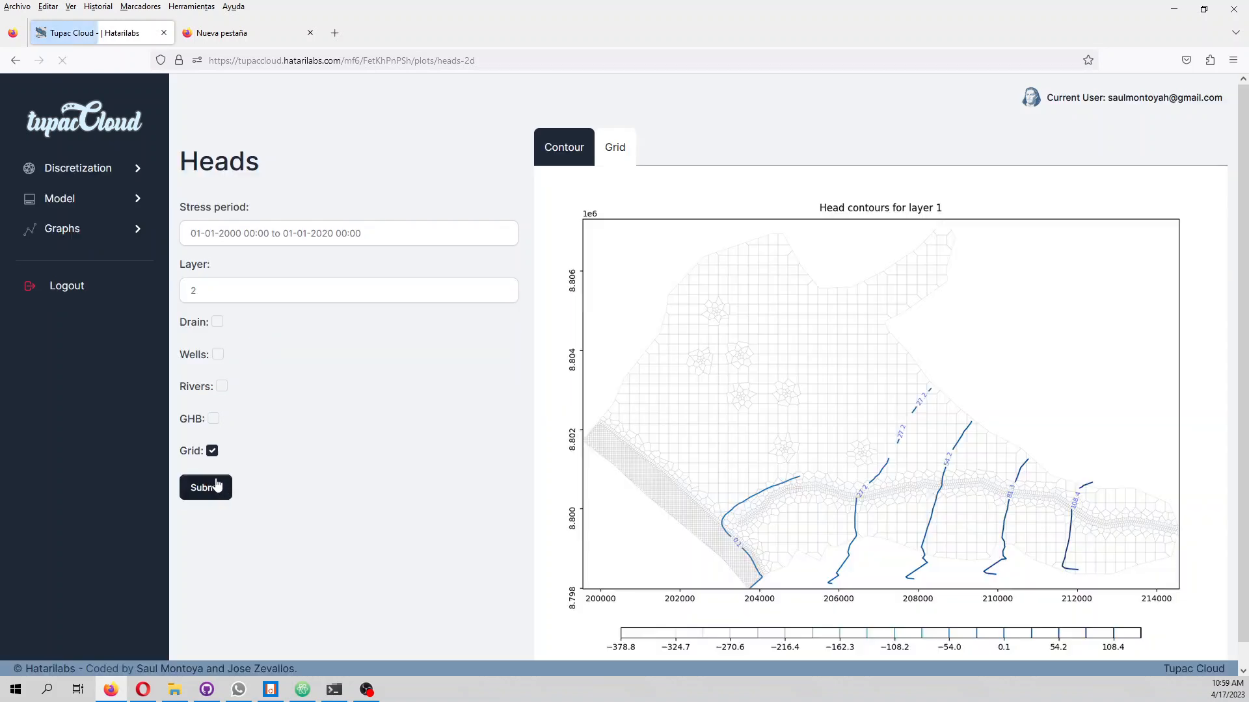
Plot the 2000–2020 heads for layer 3 and display them as a head grid
{"action": "left_click", "coordinate": [218, 291]}
{"action": "left_click", "coordinate": [232, 351]}
{"action": "left_click", "coordinate": [214, 487]}
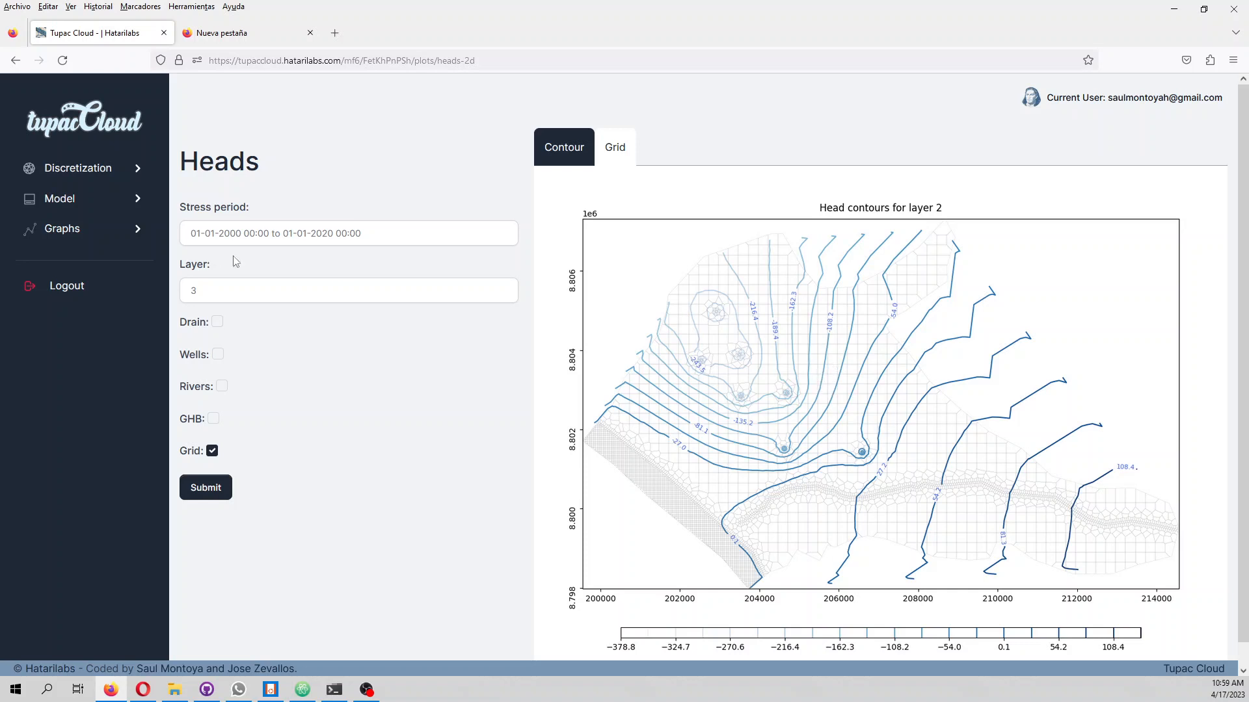
{"action": "left_click", "coordinate": [615, 157]}
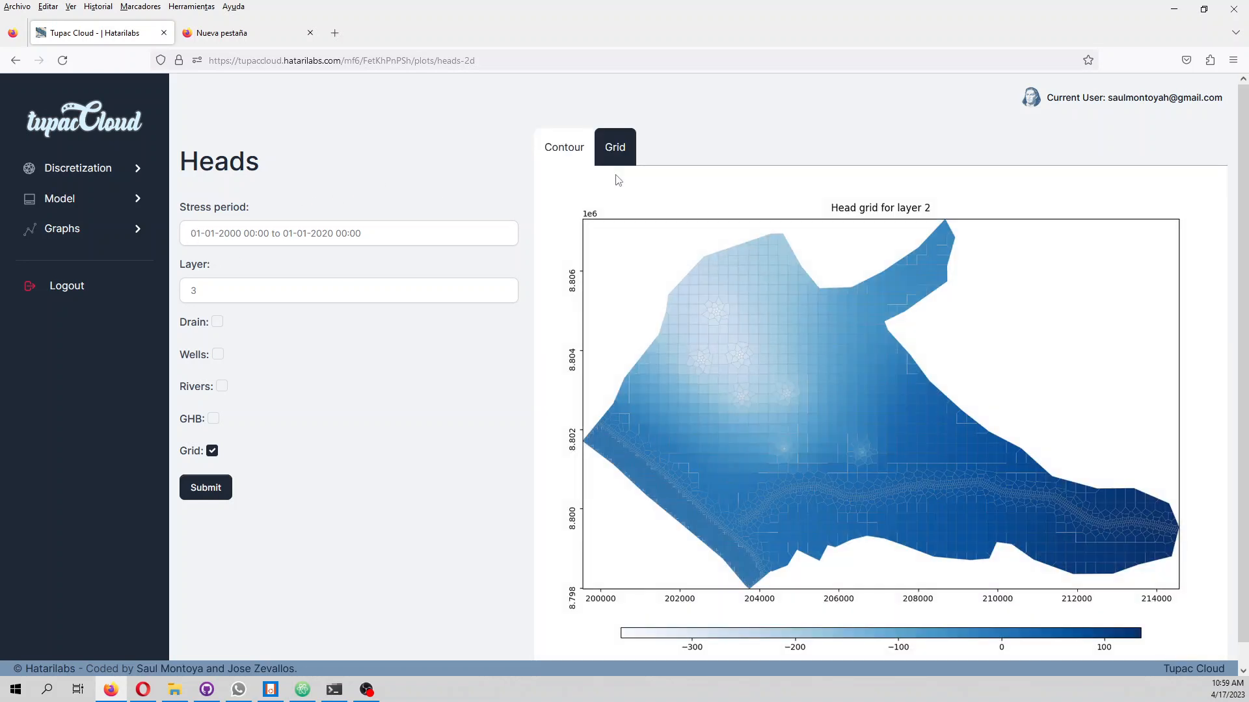
Map the water table for the 1980–2000 stress period
{"action": "left_click", "coordinate": [105, 233]}
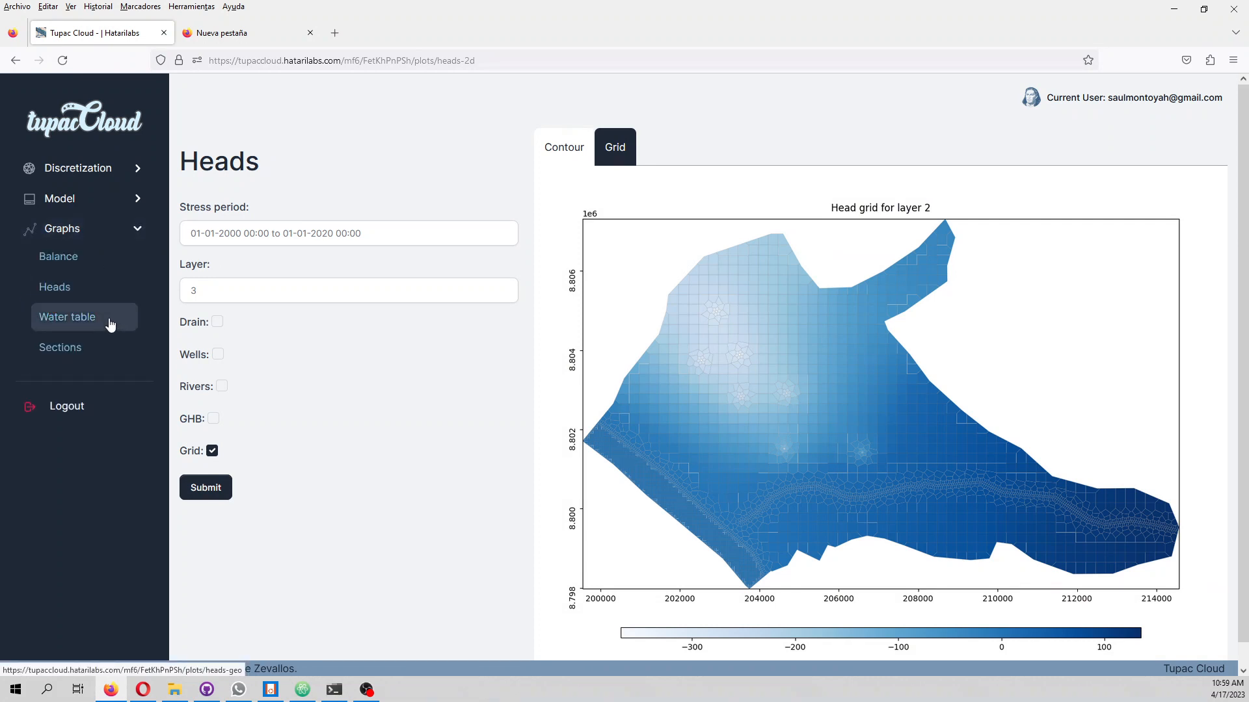
{"action": "left_click", "coordinate": [109, 323]}
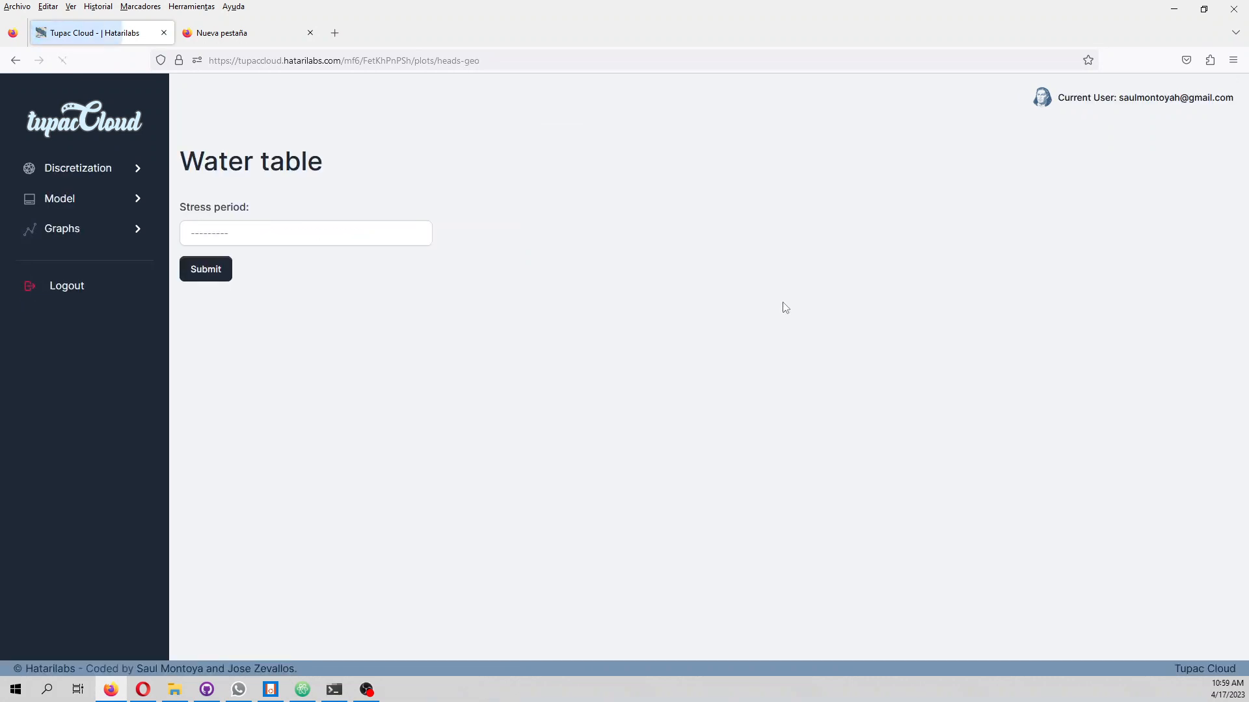
{"action": "left_click", "coordinate": [240, 242]}
{"action": "left_click", "coordinate": [237, 274]}
{"action": "left_click", "coordinate": [217, 270]}
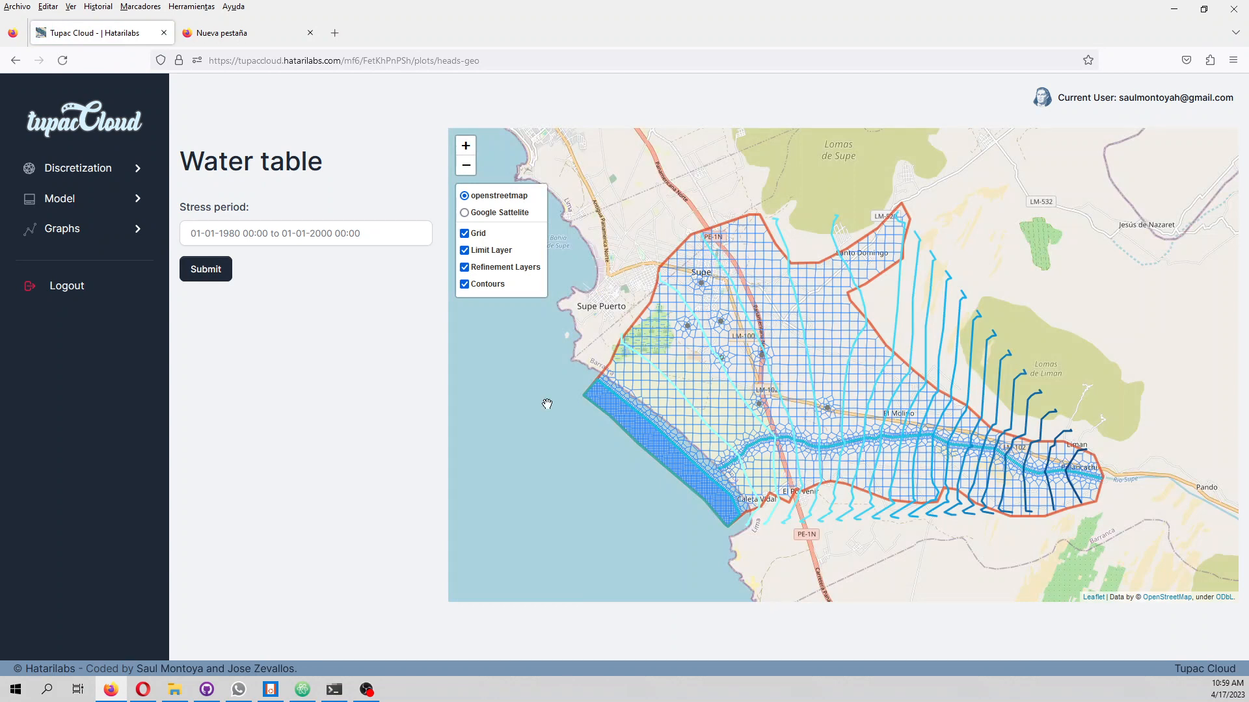
Map the water table for the 2000–2020 stress period
{"action": "left_click", "coordinate": [336, 239]}
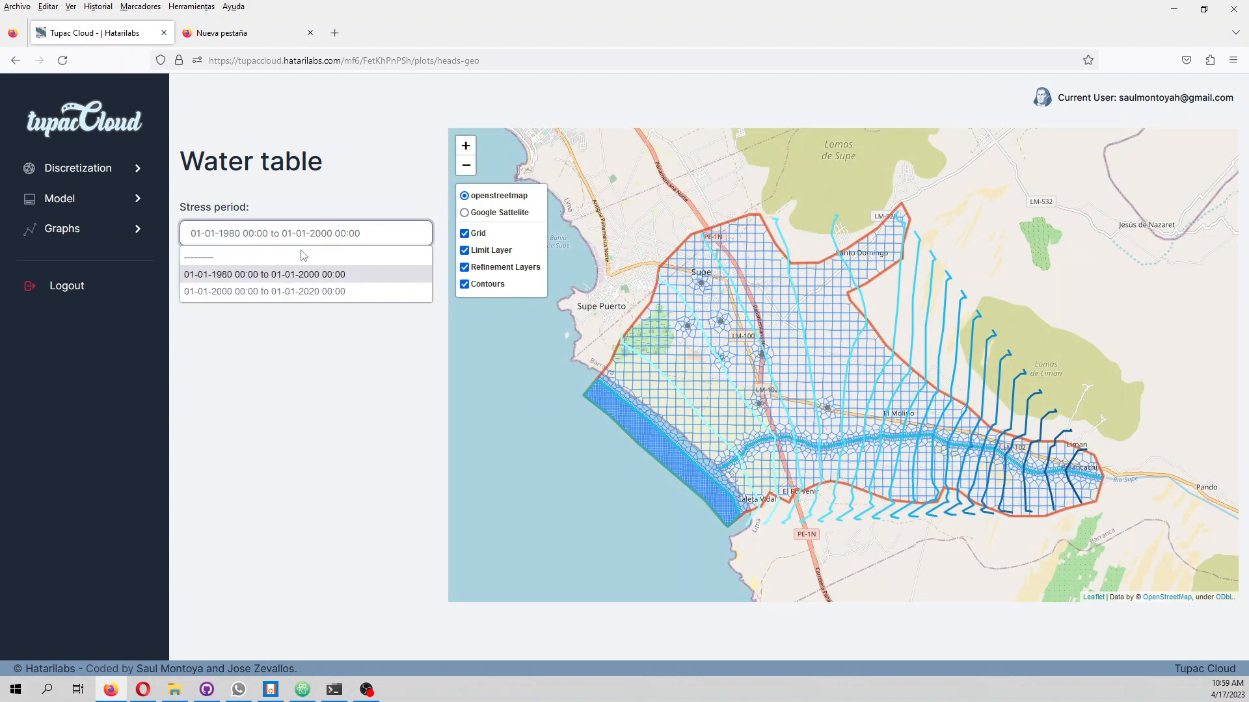
{"action": "left_click", "coordinate": [266, 292]}
{"action": "left_click", "coordinate": [206, 269]}
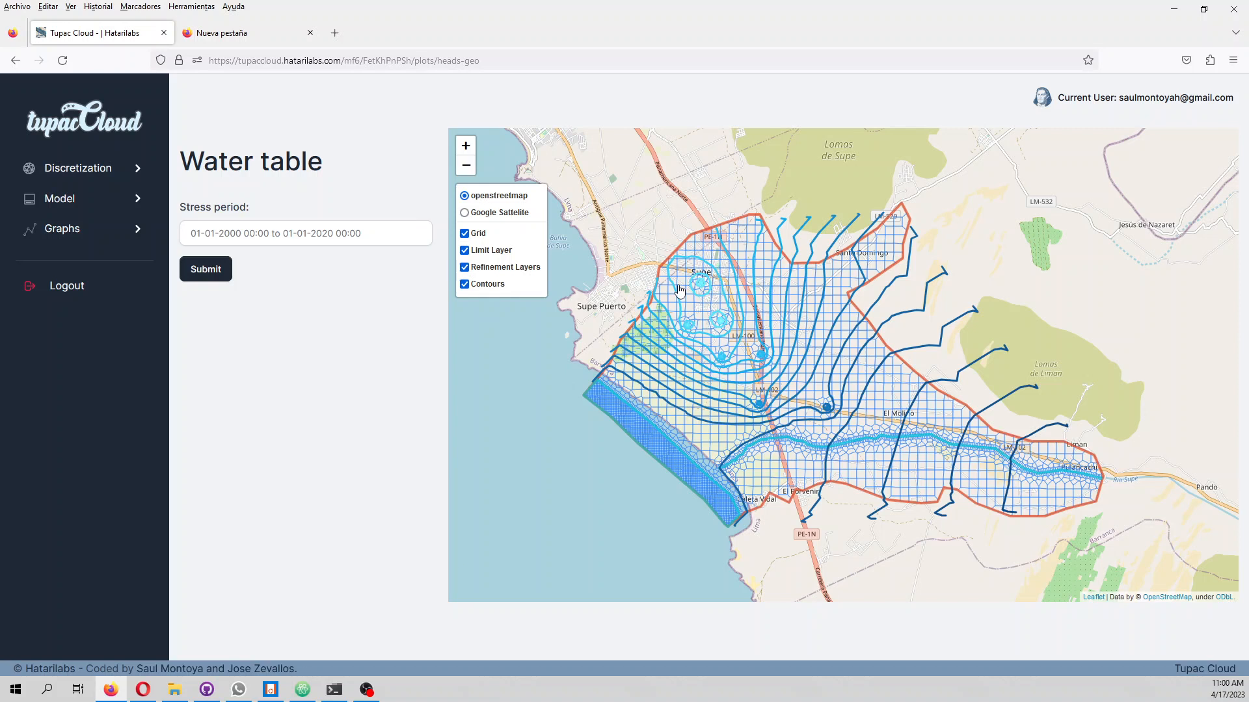
{"action": "key", "text": "alt+Tab"}
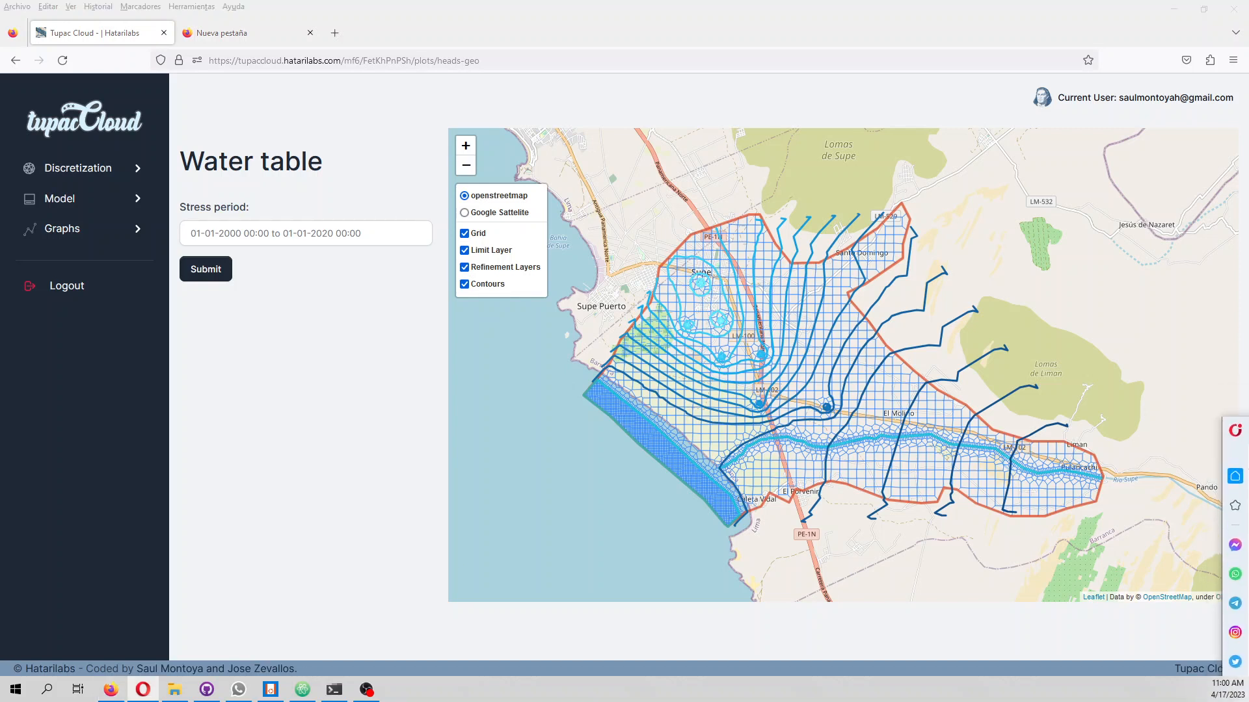